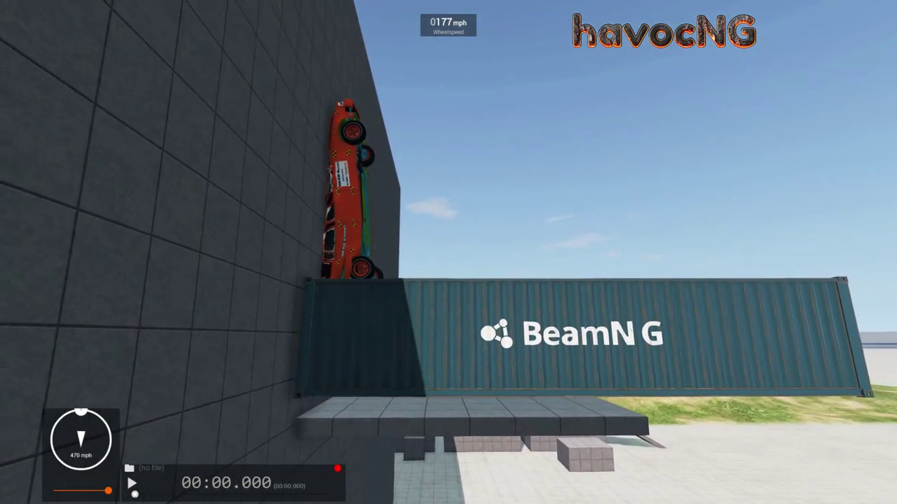
# - Pause the crash simulation and examine the BeamNG container and the limousine against the wall from different distances
pyautogui.press('j')
pyautogui.press('w')
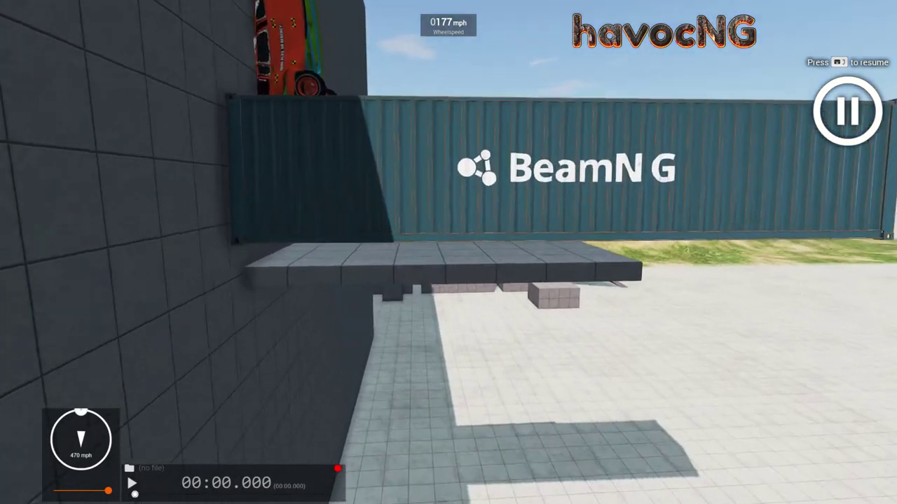
pyautogui.press('s')
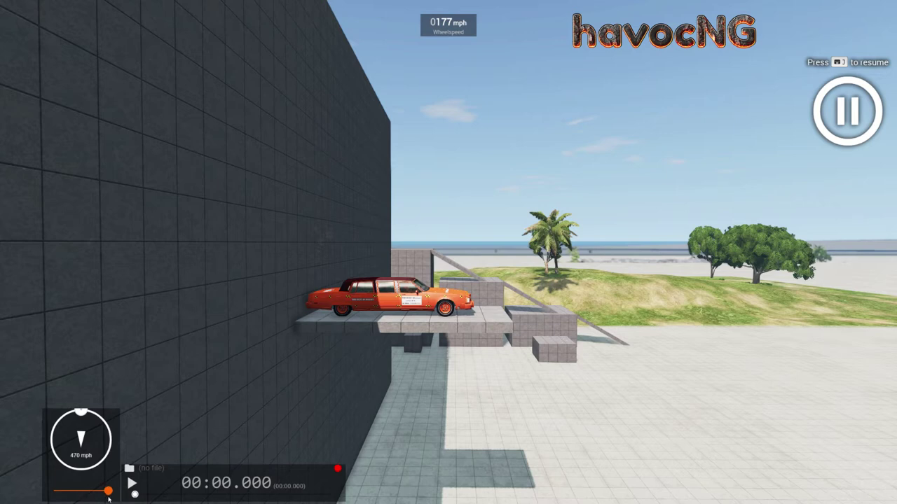
# - Set the launch speed to 0 mph and gravity to Earth, and resume the simulation
pyautogui.moveTo(107, 492); pyautogui.dragTo(31, 485)
pyautogui.press('Escape')
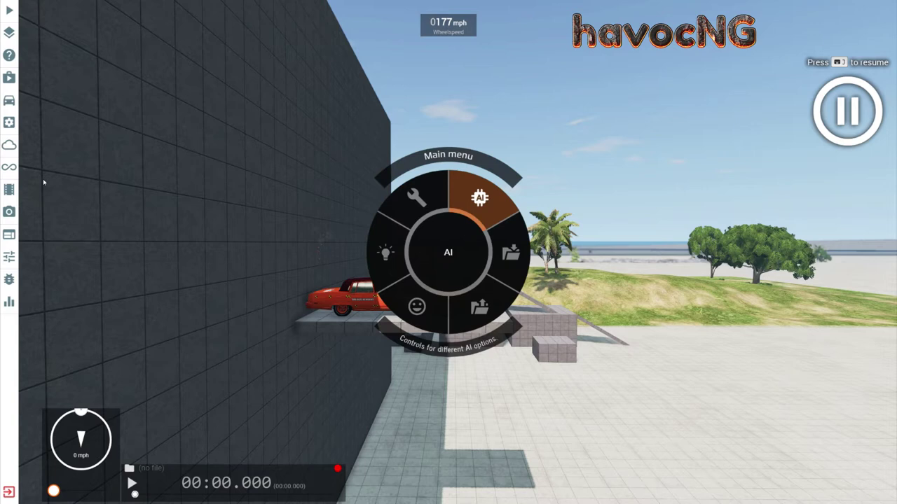
pyautogui.click(14, 146)
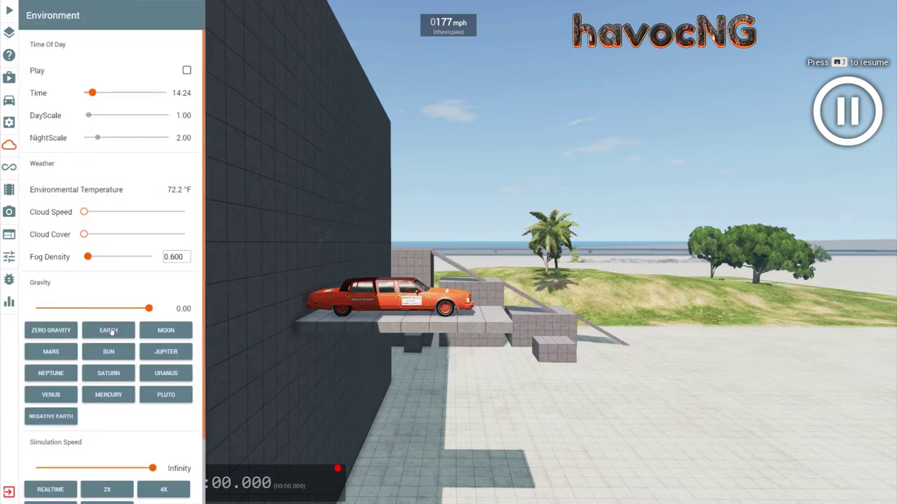
pyautogui.press('Escape')
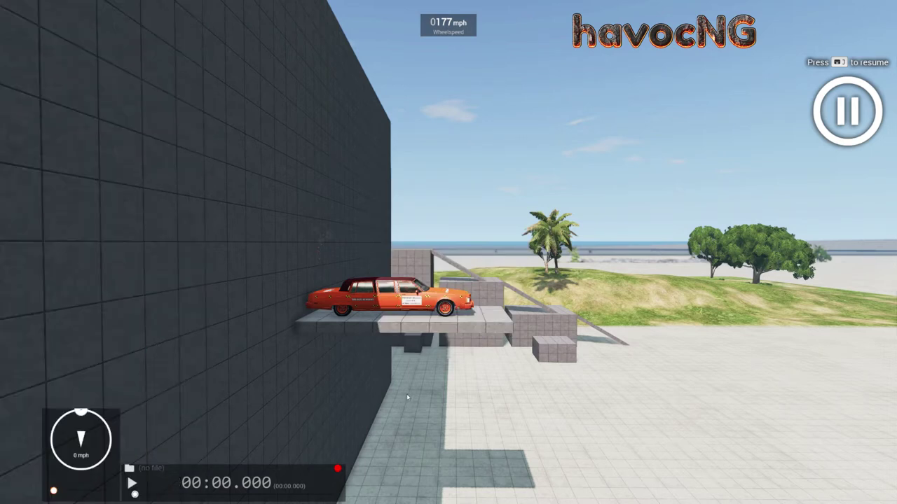
pyautogui.press('j')
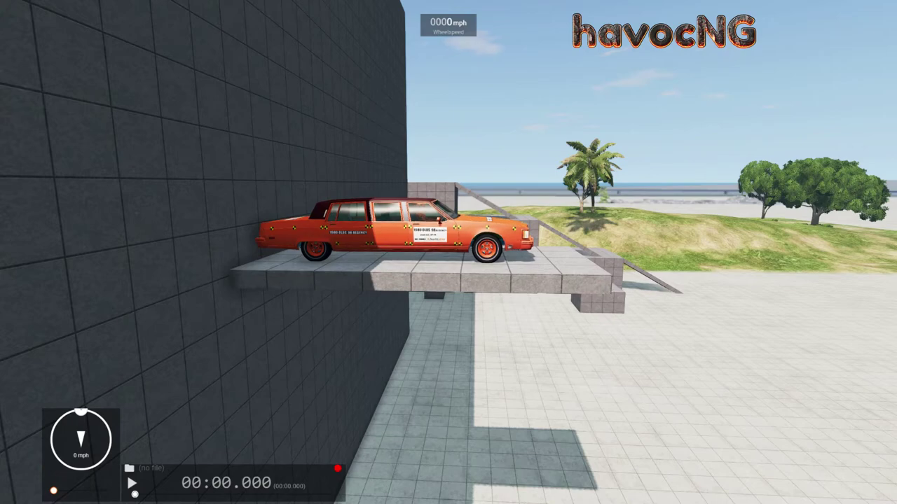
# - Pause the simulation and, in the world editor, tilt the platform beneath the limousine by about -2.55°
pyautogui.press('w')
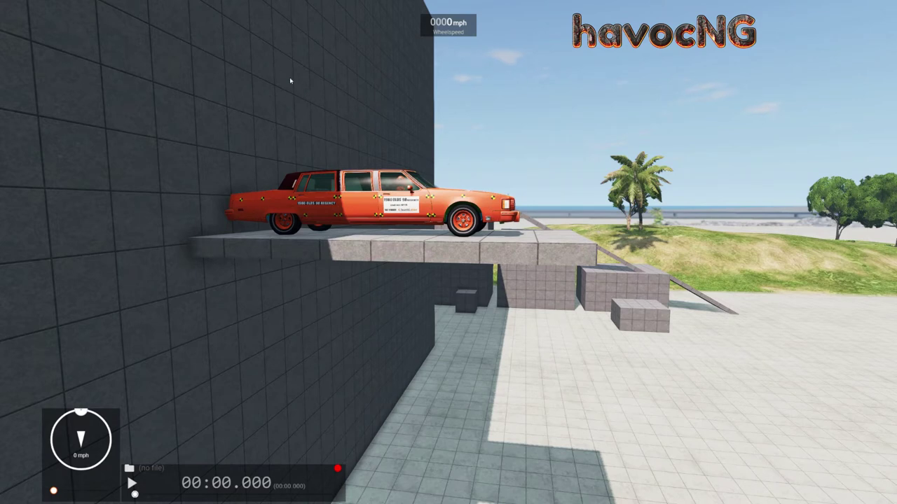
pyautogui.press('j')
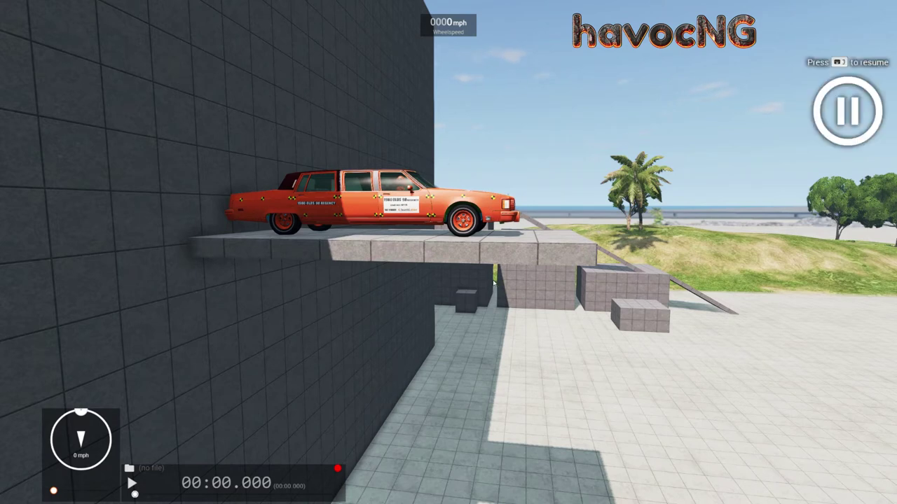
pyautogui.press('F11')
pyautogui.click(548, 257)
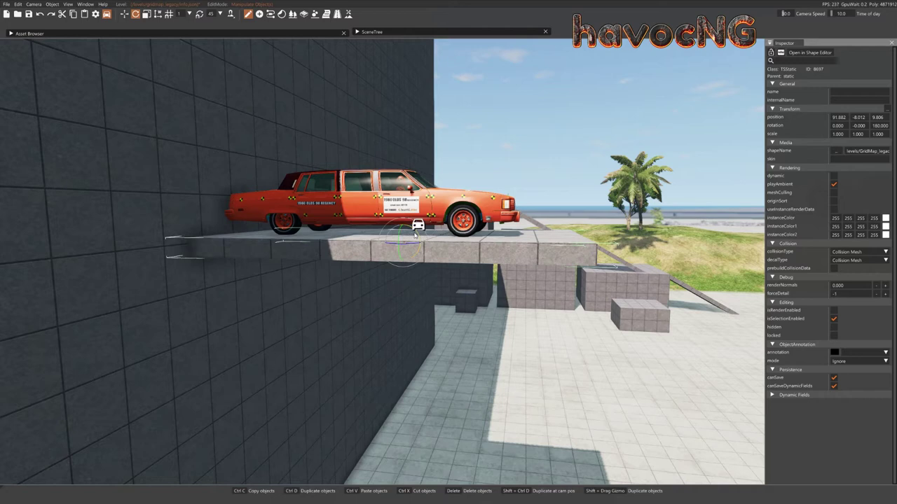
pyautogui.moveTo(417, 235); pyautogui.dragTo(419, 233)
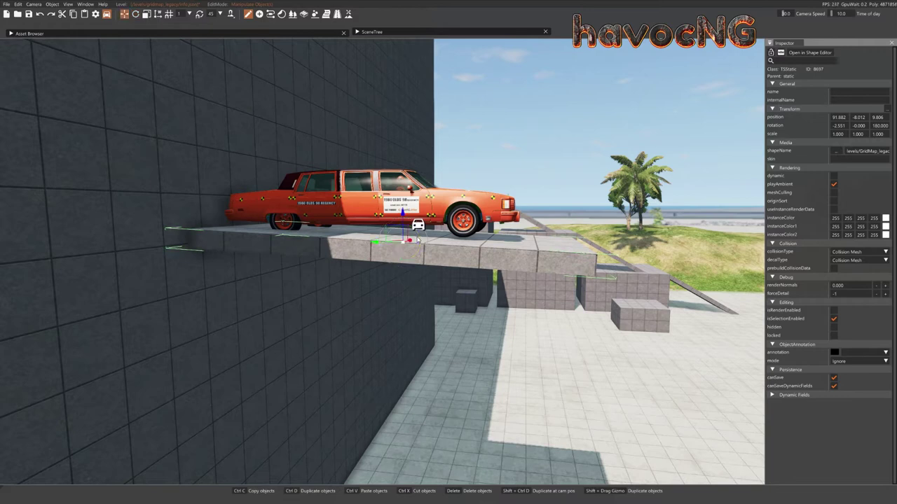
# - Tilt the limousine to about -3.4° and adjust its position along the platform and in height
pyautogui.click(417, 225)
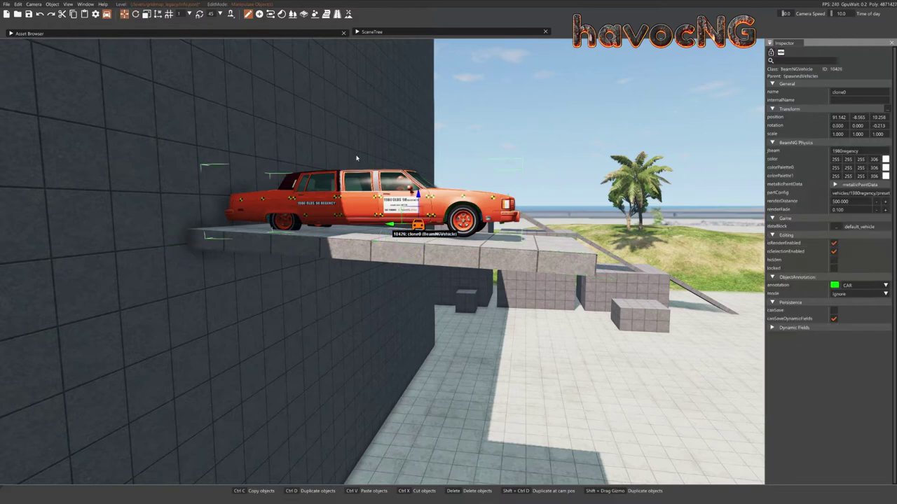
pyautogui.moveTo(431, 217); pyautogui.dragTo(431, 213)
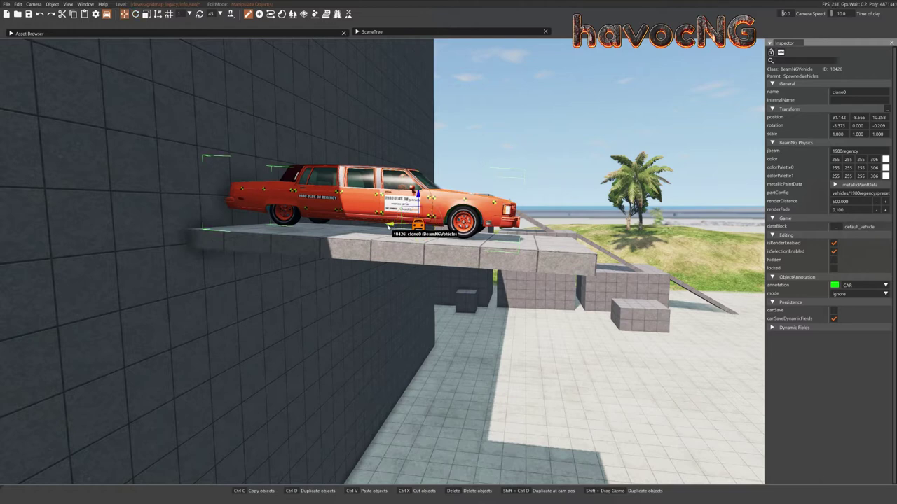
pyautogui.moveTo(387, 225); pyautogui.dragTo(390, 226)
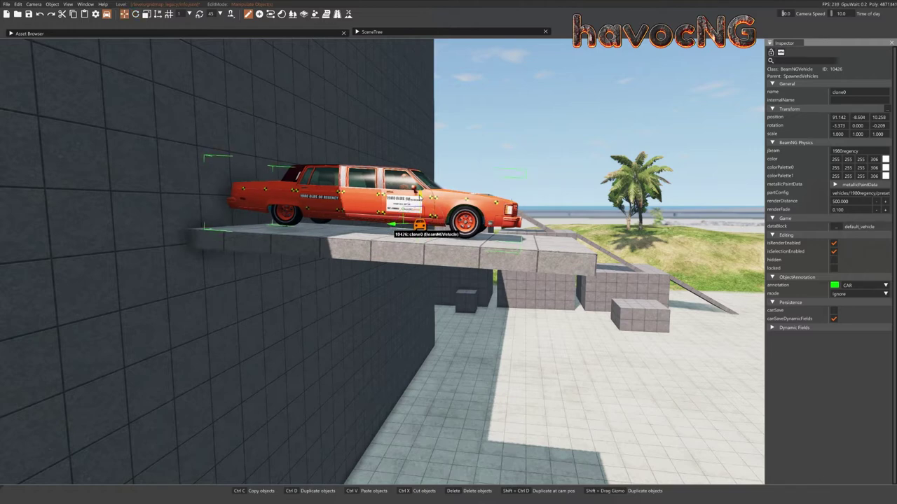
pyautogui.moveTo(421, 196); pyautogui.dragTo(420, 198)
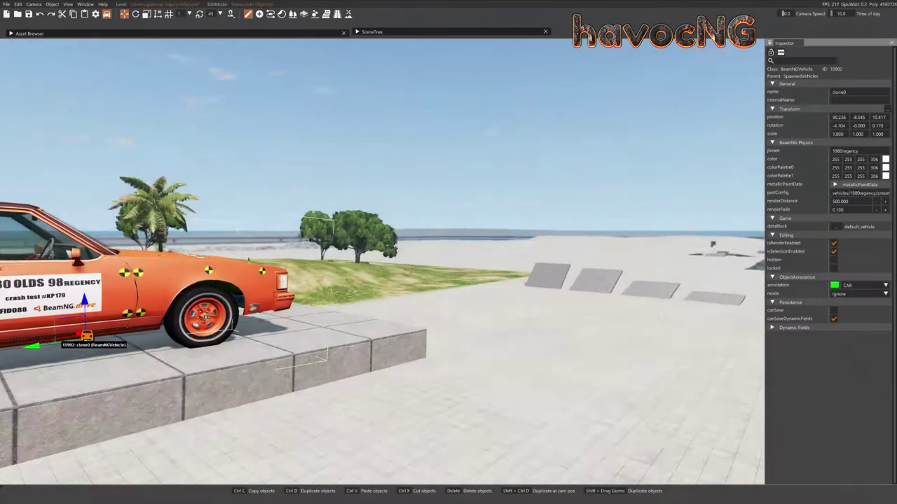
# - Examine how the limousine sits on the tilted platform from several angles and leave the world editor
pyautogui.moveTo(383, 262); pyautogui.dragTo(189, 269, button='right')
pyautogui.press('a')
pyautogui.press('w')
pyautogui.press('s')
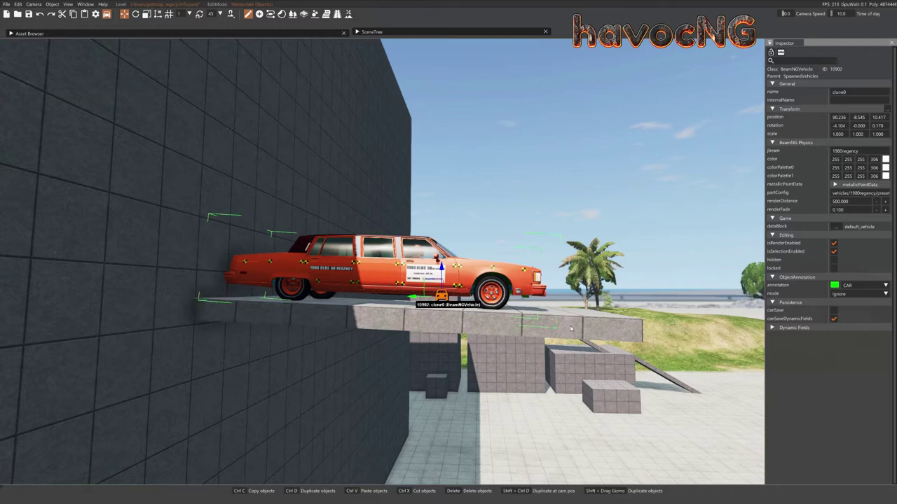
pyautogui.press('w')
pyautogui.moveTo(274, 301); pyautogui.dragTo(322, 293, button='right')
pyautogui.press('s')
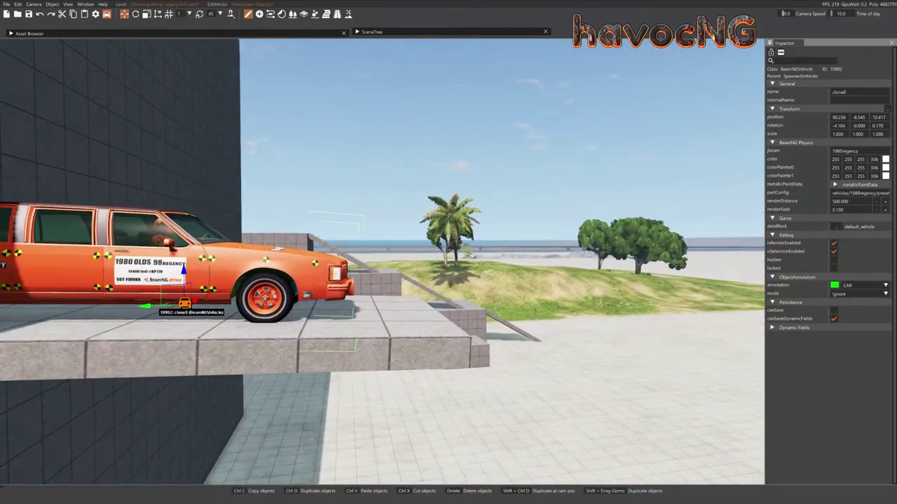
pyautogui.press('F11')
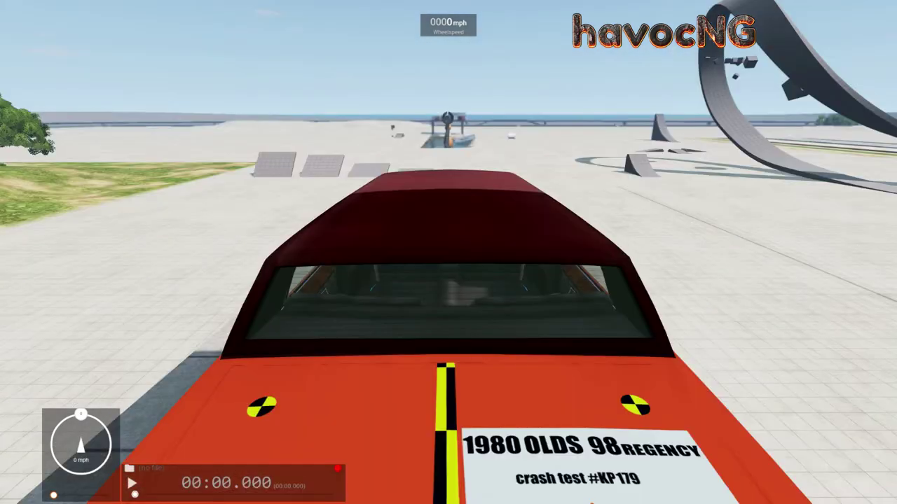
pyautogui.moveTo(841, 284); pyautogui.dragTo(614, 248, button='right')
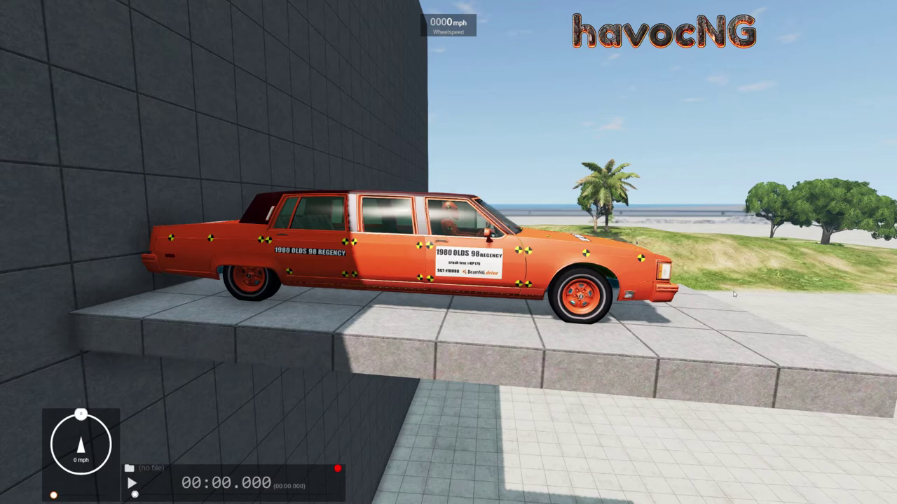
# - Switch control to the container in the large pipe, bring the pipe's opening into view, and pause the simulation
pyautogui.press('Tab')
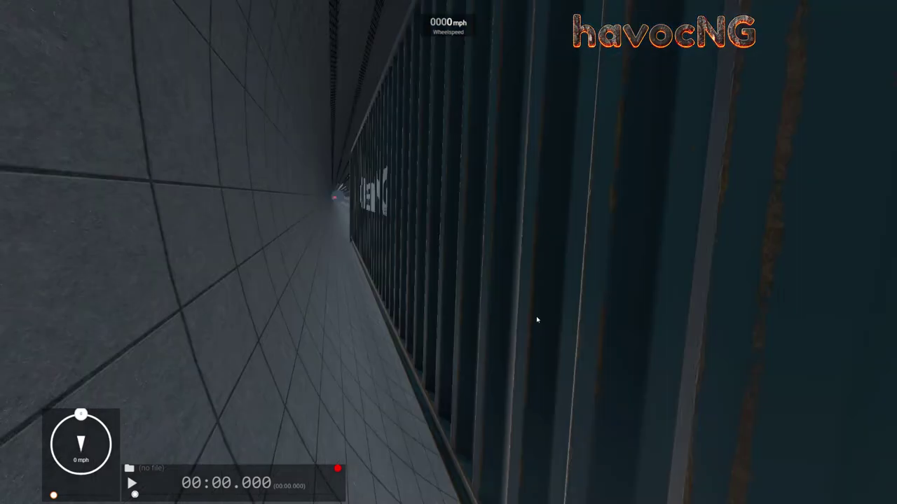
pyautogui.moveTo(536, 318)
pyautogui.mouseDown(button='right')
pyautogui.moveTo(588, 317)
pyautogui.moveTo(518, 317)
pyautogui.mouseUp(button='right')
pyautogui.scroll(-5, 448, 252)
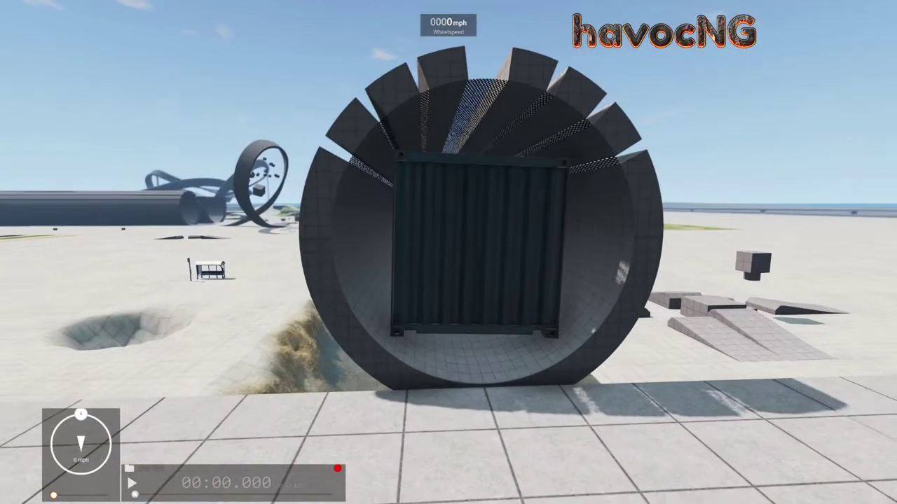
pyautogui.scroll(-4, 448, 252)
pyautogui.moveTo(449, 253); pyautogui.dragTo(483, 252, button='right')
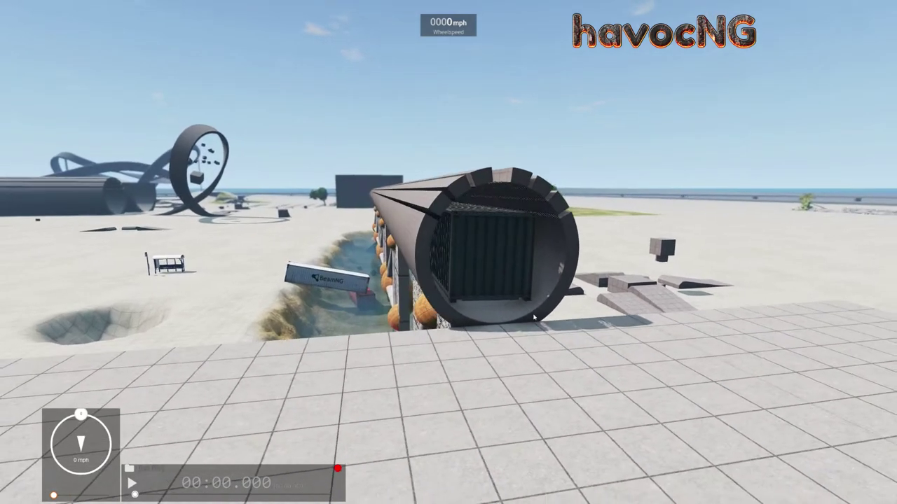
pyautogui.press('j')
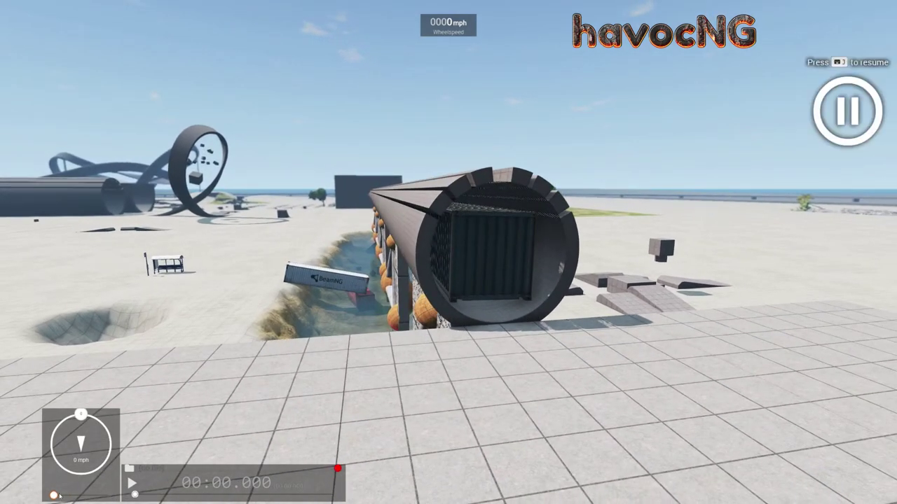
# - Set the container's launch speed to 470 mph and check the gravity in the environment settings
pyautogui.moveTo(54, 495); pyautogui.dragTo(93, 491)
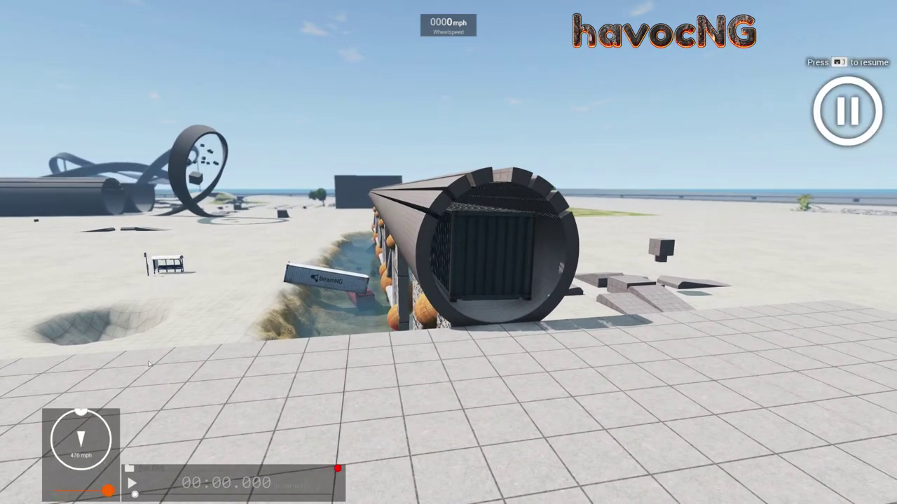
pyautogui.press('Escape')
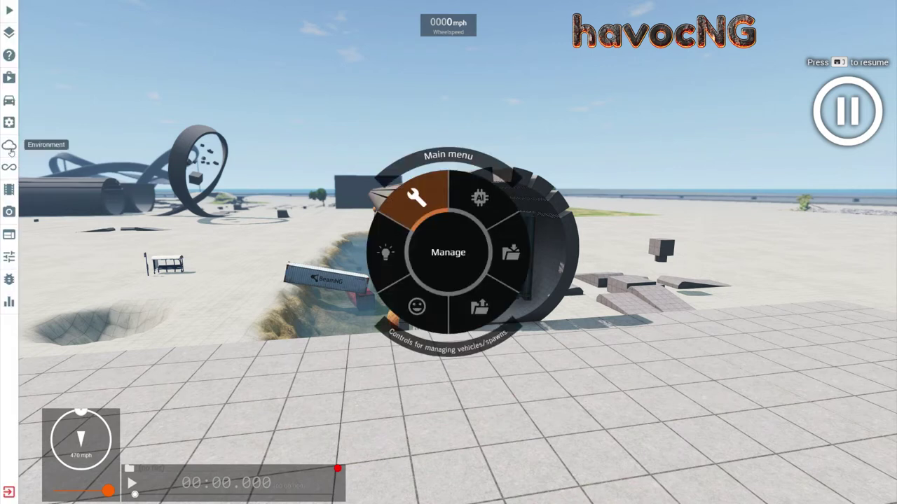
pyautogui.click(10, 146)
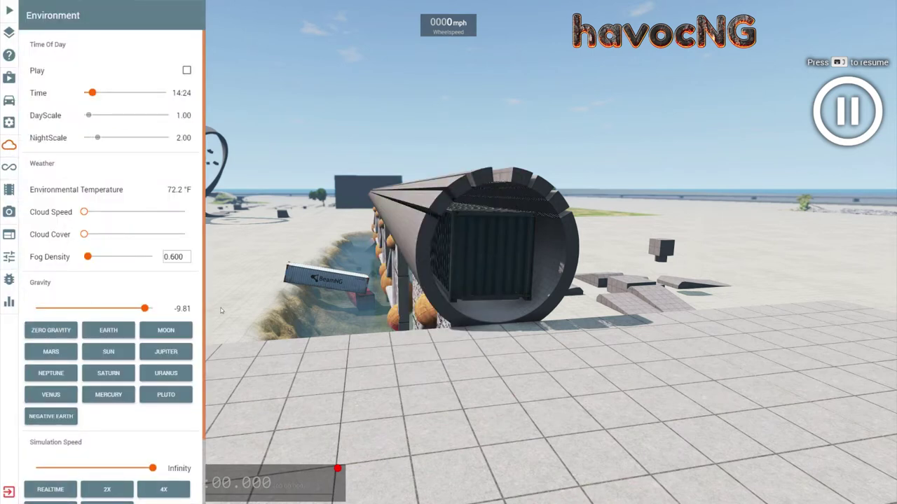
pyautogui.press('Escape')
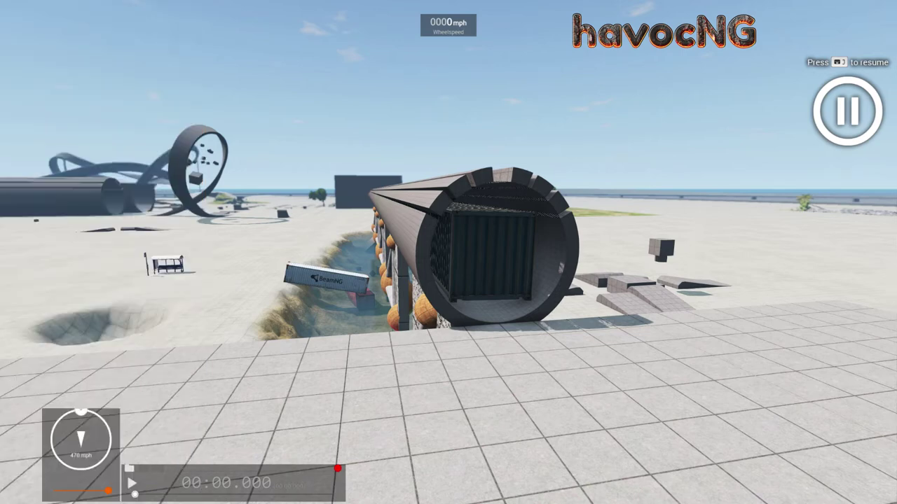
# - Resume the simulation to run the container toward the limousine at the wall, and pause it again
pyautogui.press('a')
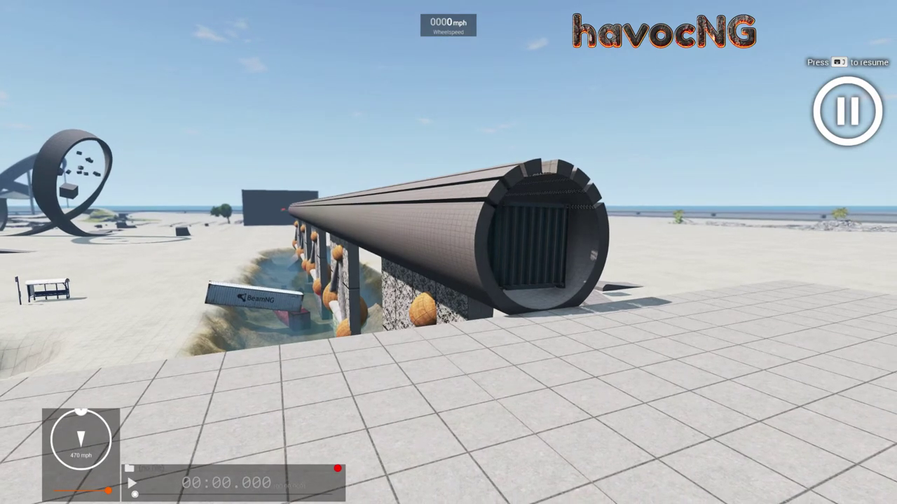
pyautogui.press('j')
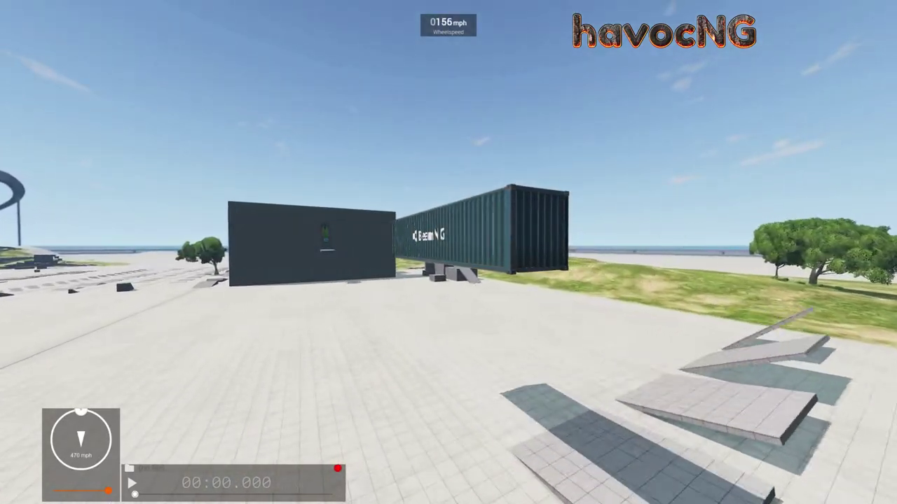
pyautogui.press('j')
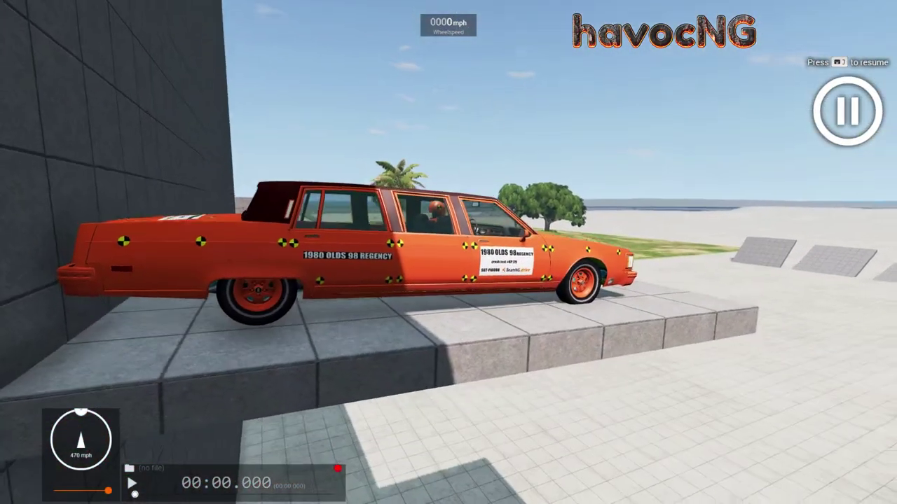
# - Run the simulation in short bursts and pause it with the container in mid-air in front of the limousine's platform
pyautogui.press('j')
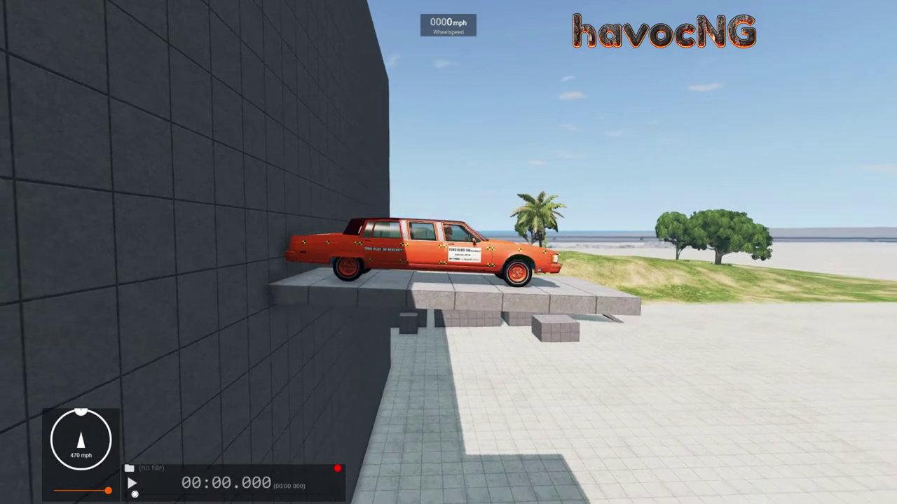
pyautogui.press('j')
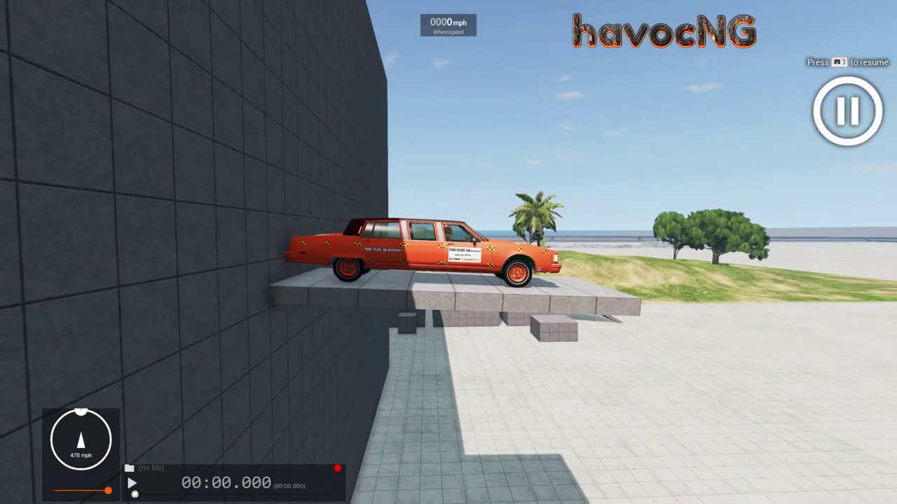
pyautogui.press('w')
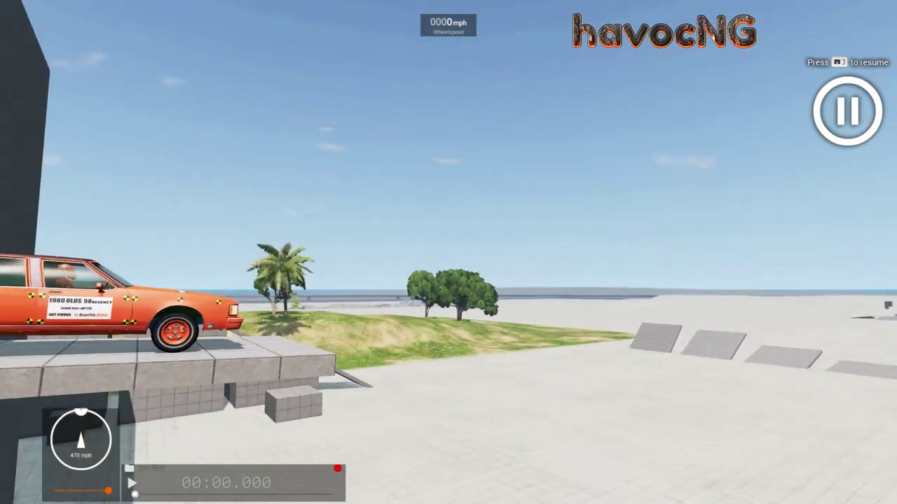
pyautogui.press('j')
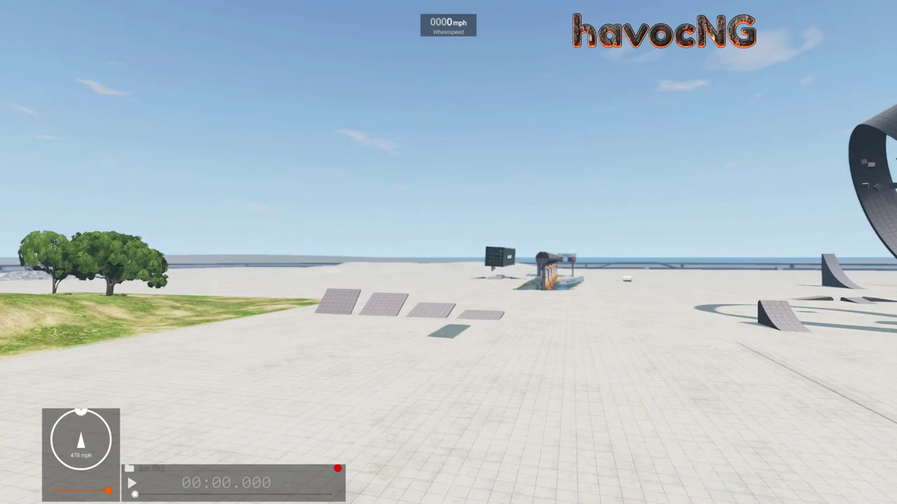
pyautogui.press('j')
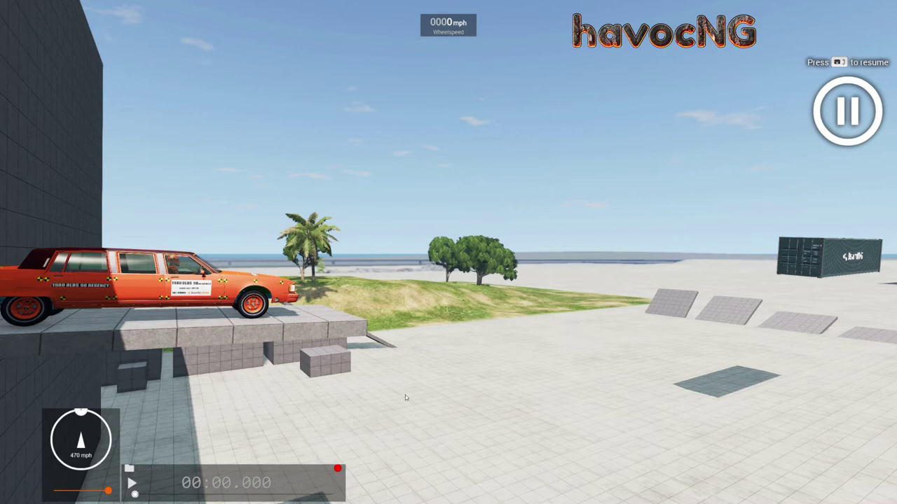
pyautogui.moveTo(630, 348); pyautogui.dragTo(627, 228, button='right')
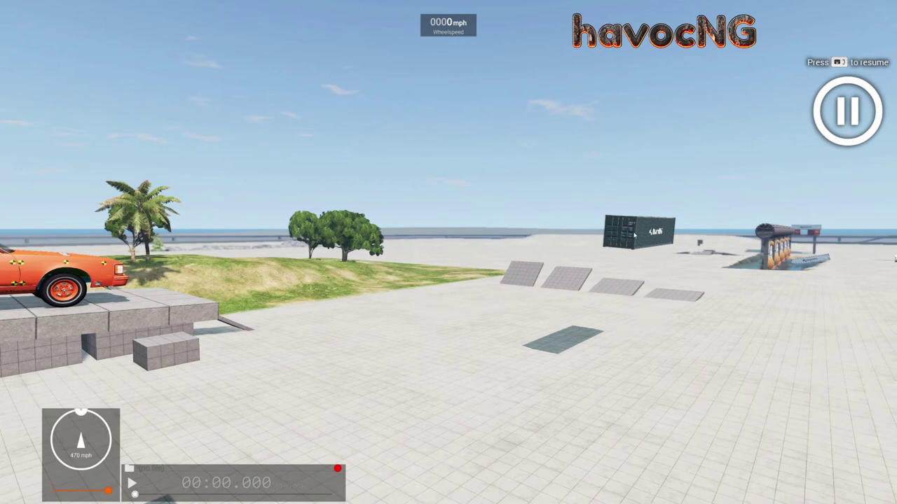
# - Resume the simulation and pause it with the container right at the limousine's front bumper
pyautogui.moveTo(628, 227); pyautogui.dragTo(584, 247, button='right')
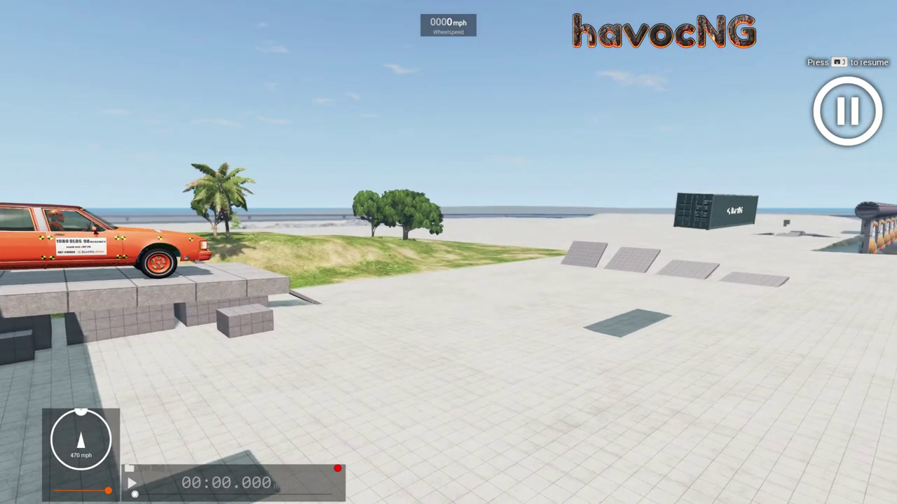
pyautogui.press('j')
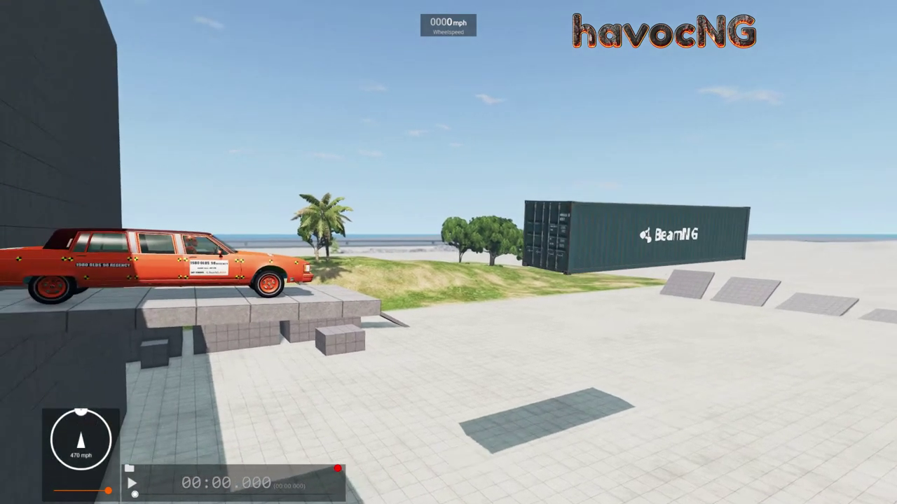
pyautogui.press('j')
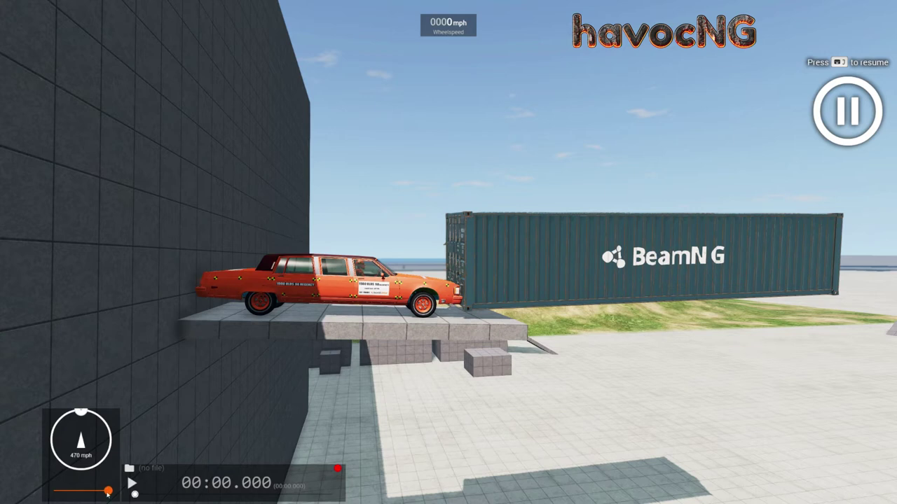
# - Set the launch speed to 0 mph and the environment gravity to Earth
pyautogui.press('Escape')
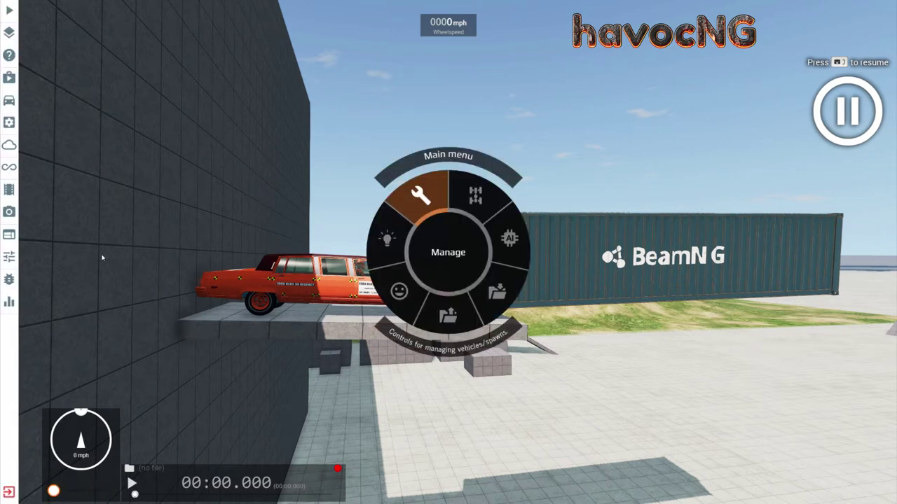
pyautogui.click(9, 146)
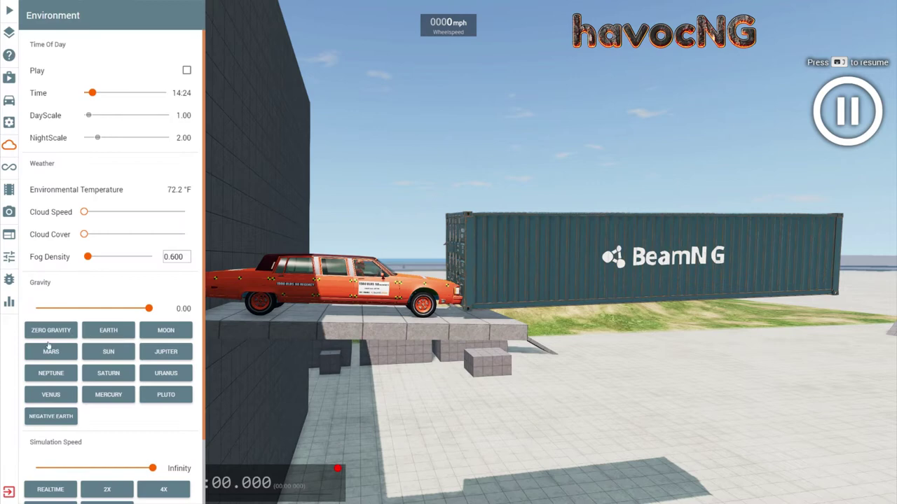
pyautogui.click(110, 331)
pyautogui.press('Escape')
# - Frame the limousine and container from the other side of the wall, run the impact, and pause the simulation after the crash
pyautogui.moveTo(263, 393); pyautogui.dragTo(175, 441, button='right')
pyautogui.press('w')
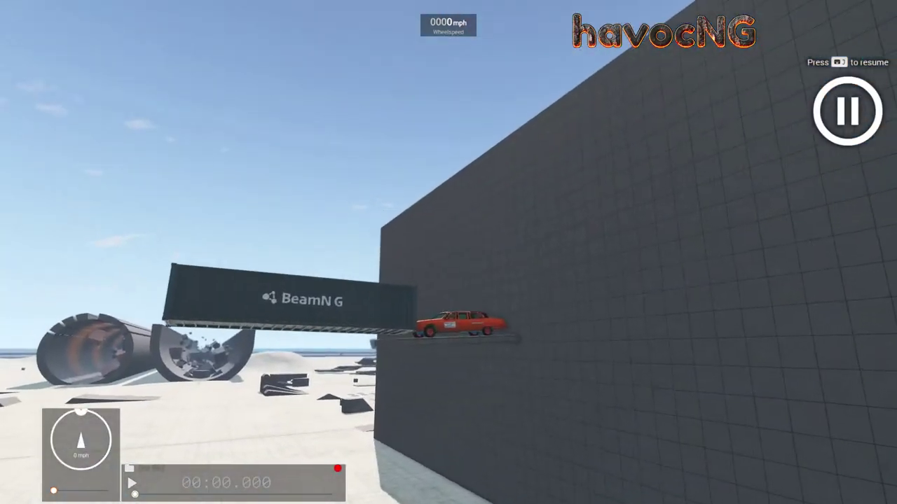
pyautogui.press('w')
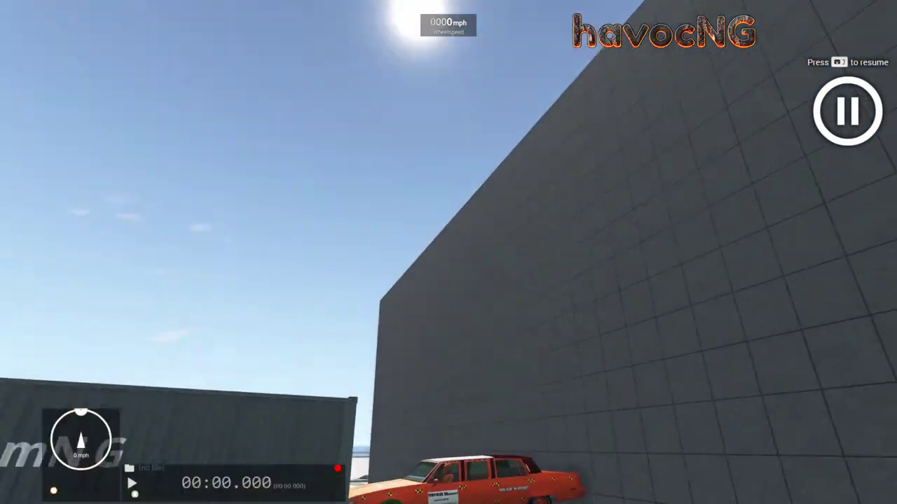
pyautogui.press('s')
pyautogui.press('w')
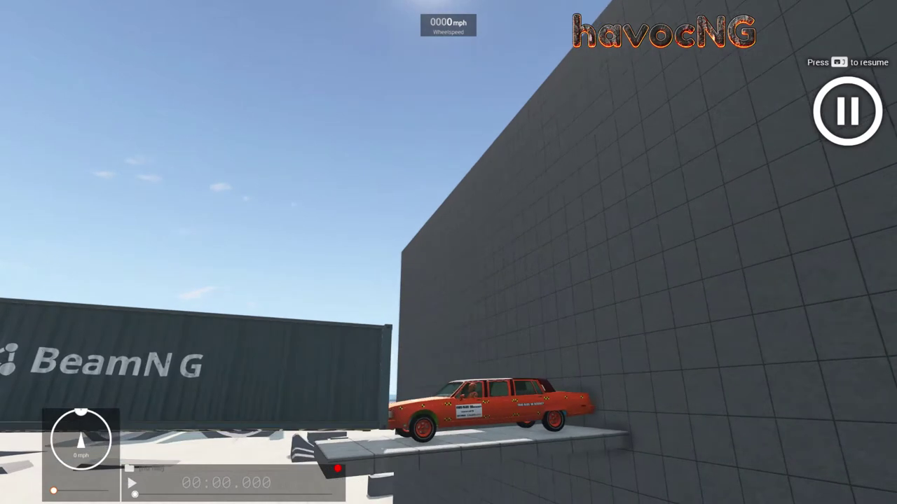
pyautogui.press('s')
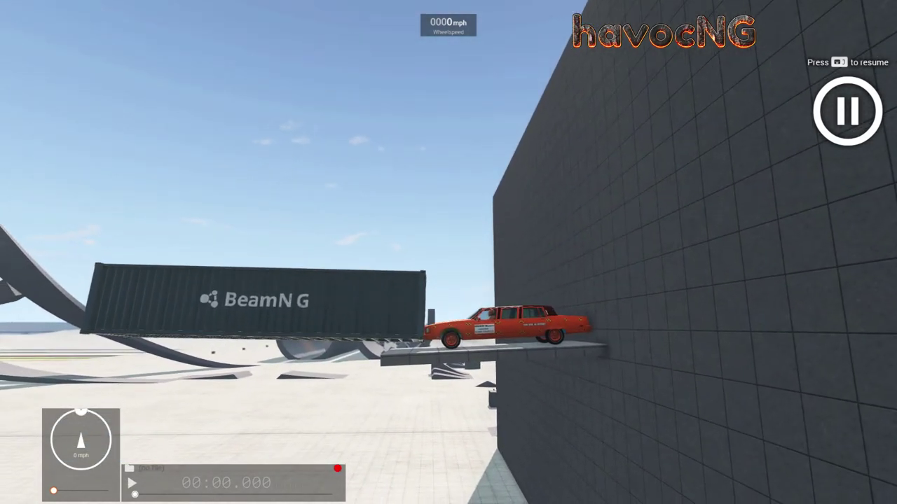
pyautogui.press('j')
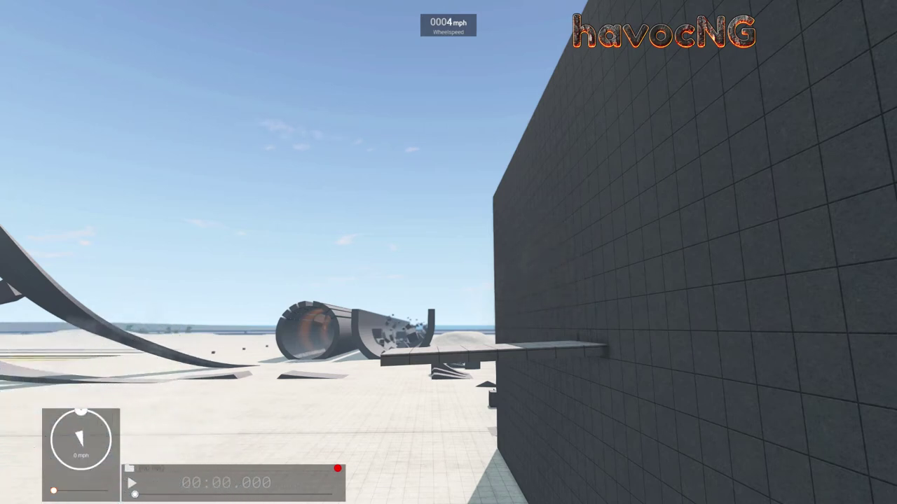
pyautogui.press('j')
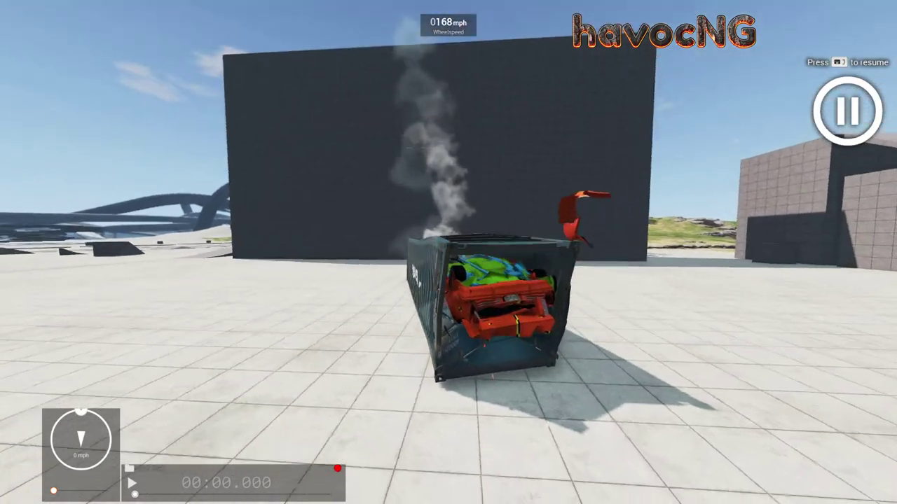
# - Examine the crashed container and the limousine wreck inside it, moving in close to the windshield
pyautogui.moveTo(449, 252); pyautogui.dragTo(319, 272, button='right')
pyautogui.press('j')
pyautogui.moveTo(224, 407); pyautogui.dragTo(263, 392, button='right')
pyautogui.press('j')
pyautogui.hotkey('shift', 'c')
pyautogui.press('w')
pyautogui.moveTo(248, 439); pyautogui.dragTo(477, 357, button='right')
pyautogui.press('w')
pyautogui.press('w')
pyautogui.press('s')
pyautogui.press('w')
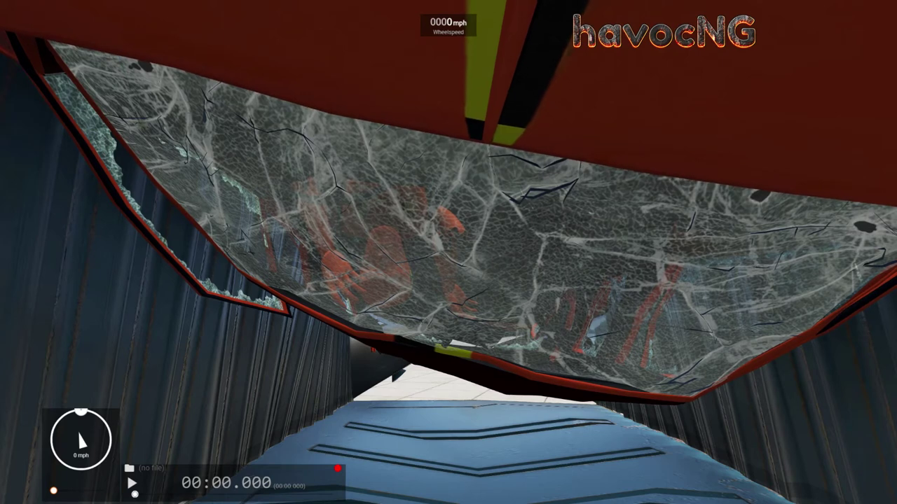
# - Examine the wreck from further angles and return the container to its start in the large pipe
pyautogui.press('j')
pyautogui.hotkey('shift', 'c')
pyautogui.moveTo(448, 252); pyautogui.dragTo(483, 217, button='right')
pyautogui.press('w')
pyautogui.press('a')
pyautogui.press('j')
pyautogui.press('d')
pyautogui.moveTo(449, 252); pyautogui.dragTo(538, 263, button='right')
pyautogui.press('a')
pyautogui.press('a')
pyautogui.press('KP_4')
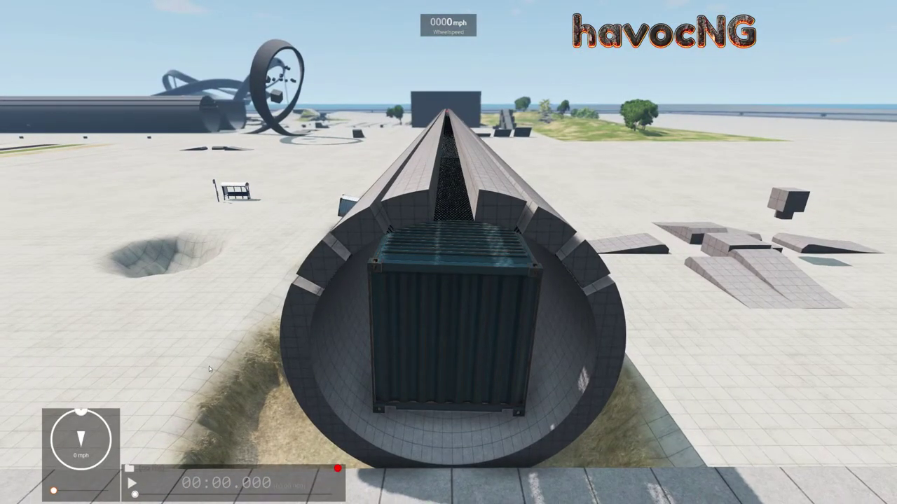
# - Open the world editor and extend the crater beside the water channel with a size 11 terrain brush
pyautogui.moveTo(212, 407); pyautogui.dragTo(165, 378, button='right')
pyautogui.press('w')
pyautogui.press('w')
pyautogui.press('d')
pyautogui.press('a')
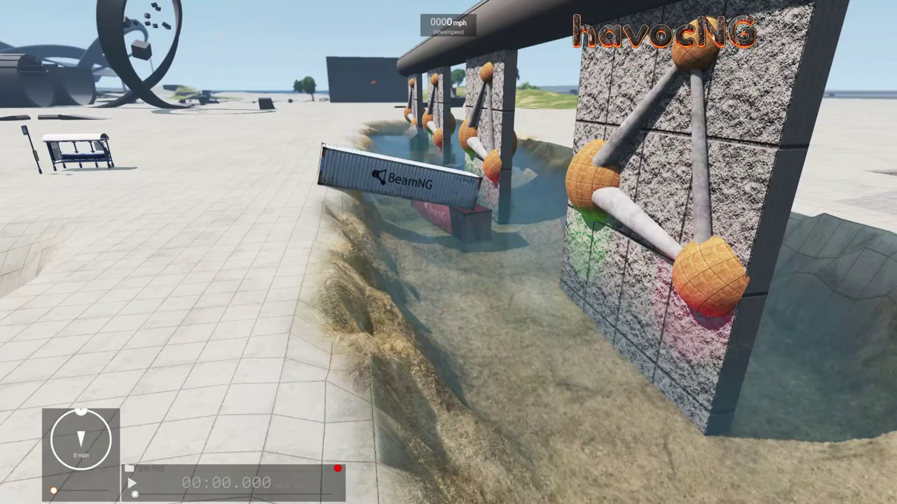
pyautogui.press('F11')
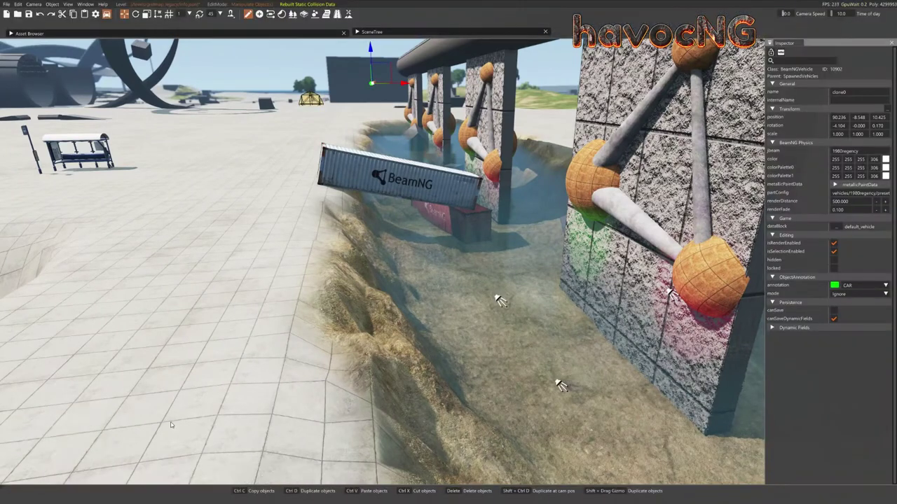
pyautogui.click(351, 14)
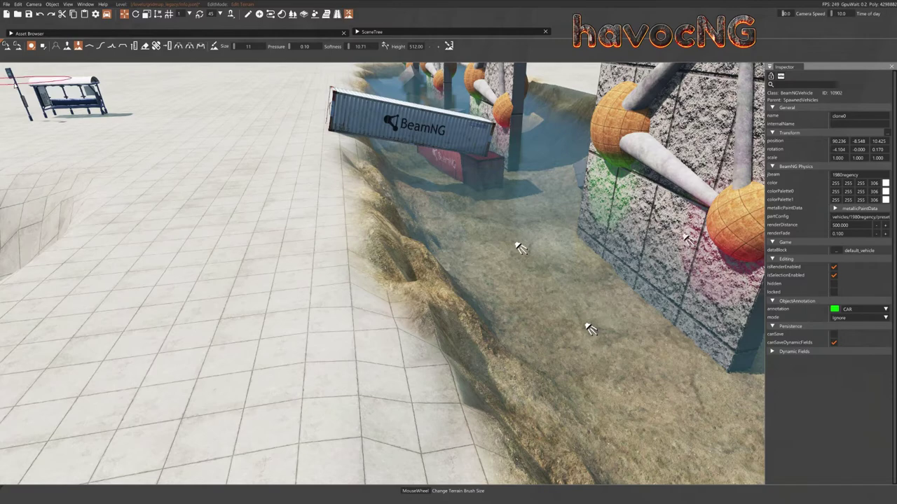
pyautogui.moveTo(392, 210)
pyautogui.mouseDown(button='right')
pyautogui.moveTo(196, 182)
pyautogui.moveTo(210, 266)
pyautogui.mouseUp(button='right')
pyautogui.press('w')
pyautogui.press('s')
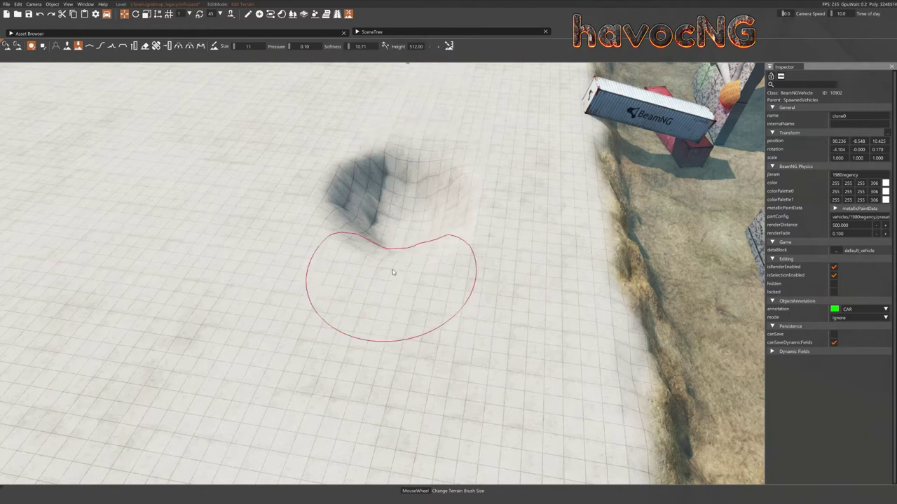
pyautogui.moveTo(378, 275)
pyautogui.mouseDown()
pyautogui.moveTo(368, 249)
pyautogui.moveTo(391, 278)
pyautogui.moveTo(398, 282)
pyautogui.moveTo(386, 263)
pyautogui.moveTo(409, 277)
pyautogui.moveTo(384, 182)
pyautogui.mouseUp()
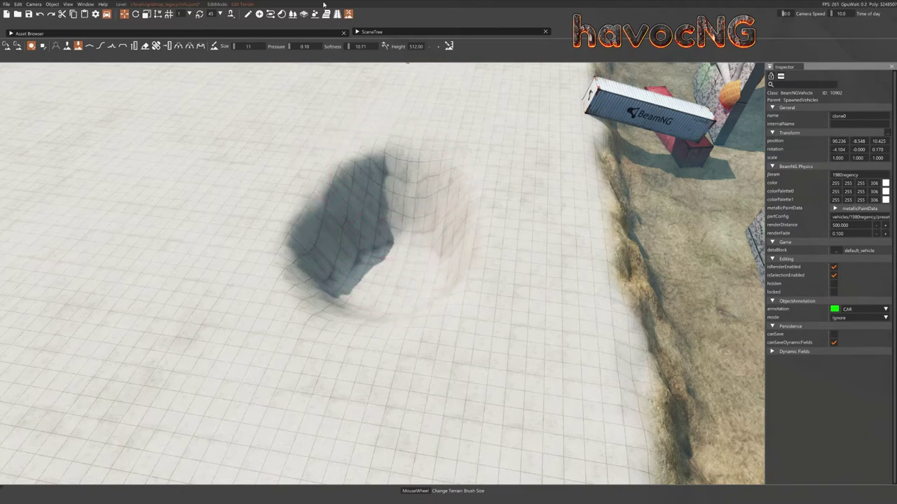
# - Create a river across the crater with one node beyond each end, using width 10 and depth 5
pyautogui.click(248, 14)
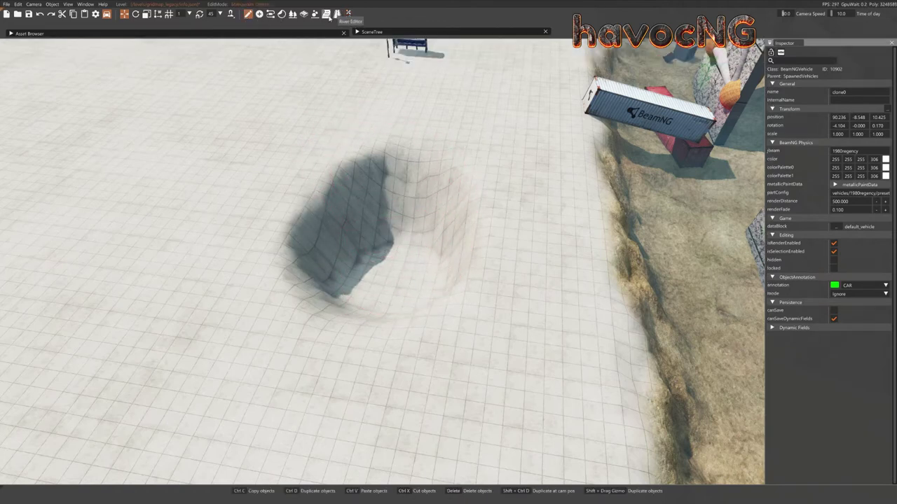
pyautogui.click(328, 14)
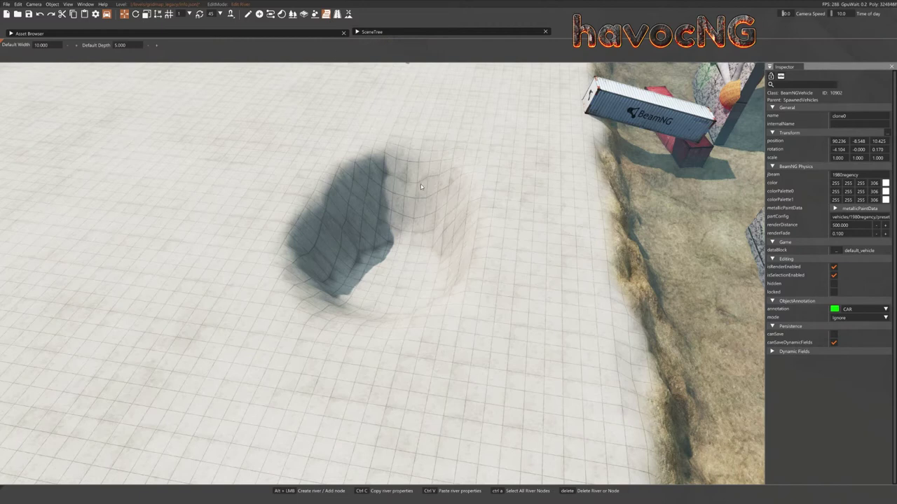
pyautogui.keyDown('alt'); pyautogui.click(407, 126); pyautogui.keyUp('alt')
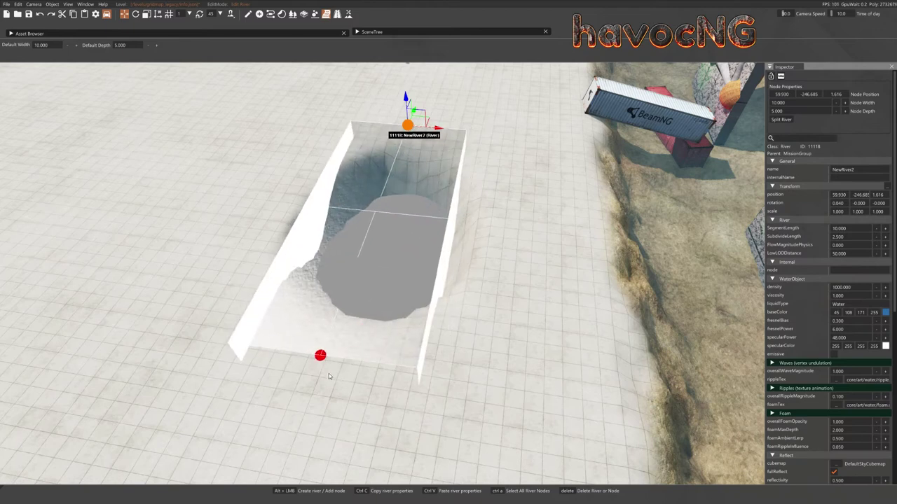
pyautogui.keyDown('alt'); pyautogui.click(320, 355); pyautogui.keyUp('alt')
# - Widen the river node at the crater's near end to 17.6
pyautogui.moveTo(493, 296); pyautogui.dragTo(472, 272, button='right')
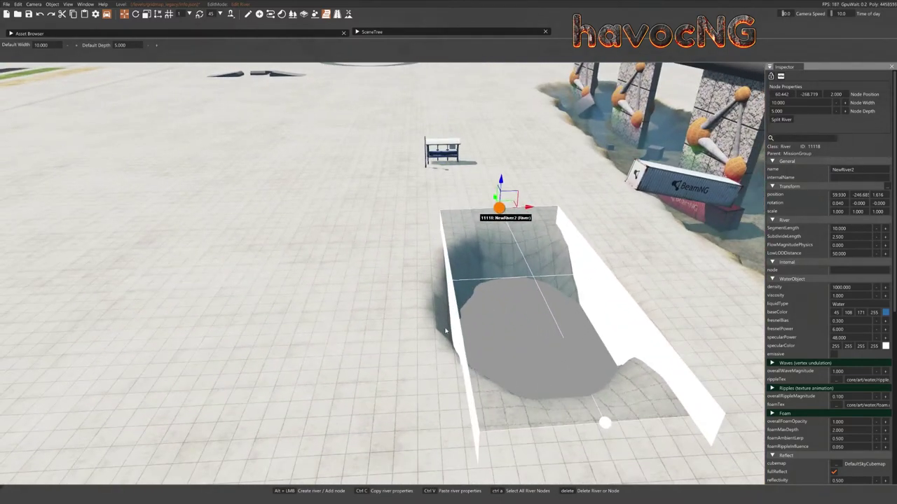
pyautogui.press('d')
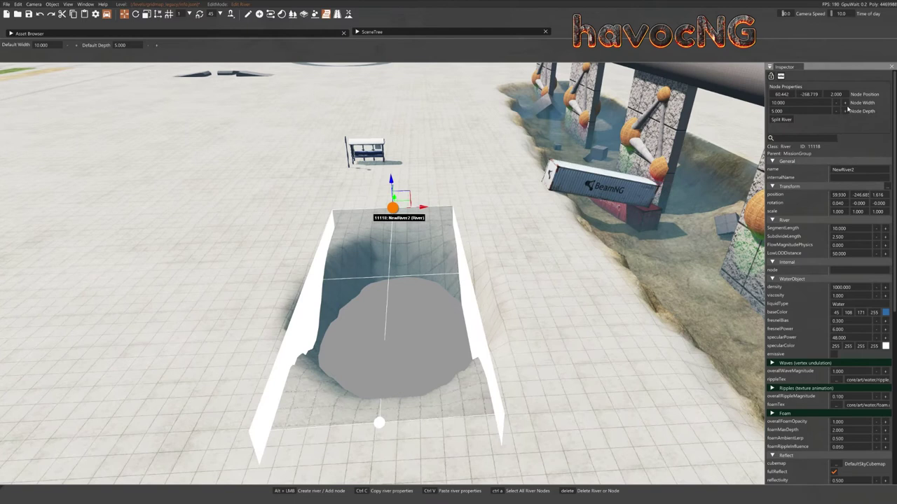
pyautogui.moveTo(845, 104); pyautogui.dragTo(848, 103)
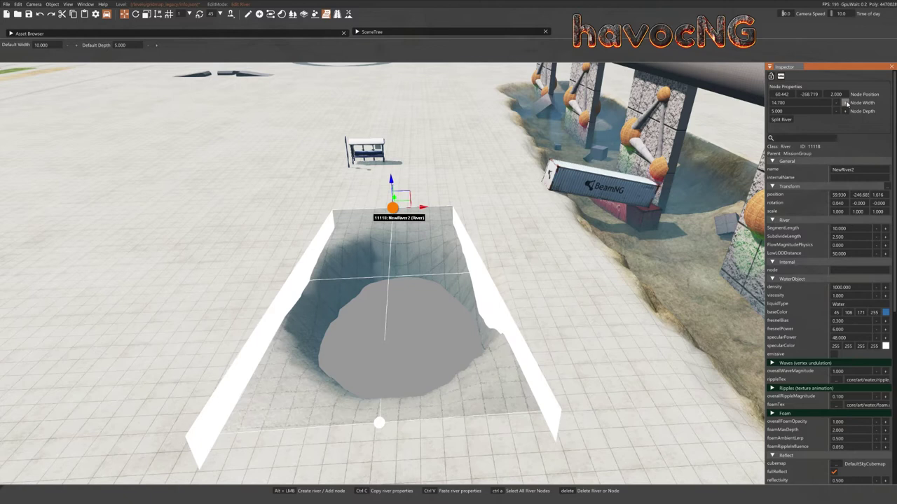
pyautogui.click(846, 103)
pyautogui.click(846, 104)
pyautogui.click(846, 104)
pyautogui.click(846, 104)
pyautogui.click(846, 104)
pyautogui.moveTo(846, 103); pyautogui.dragTo(846, 103)
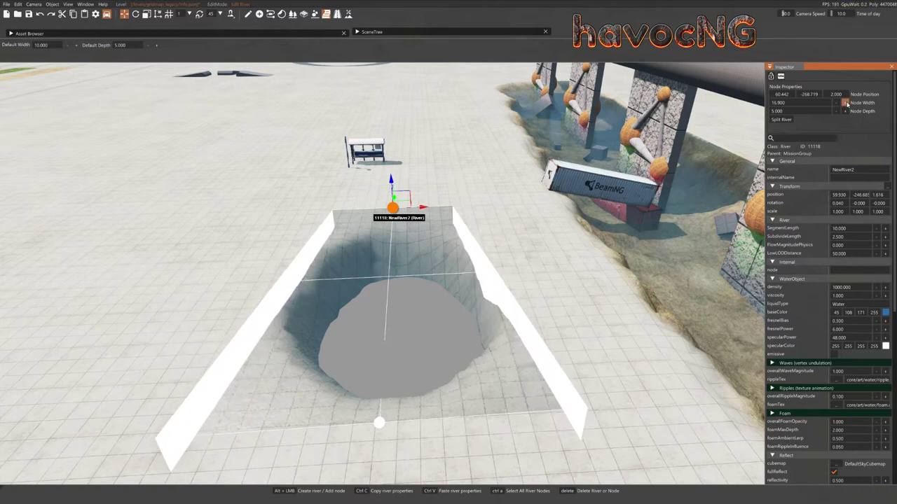
pyautogui.click(846, 104)
pyautogui.click(846, 104)
# - Select the river node at the crater's other end and widen it to 19.1
pyautogui.press('a')
pyautogui.moveTo(350, 327); pyautogui.dragTo(405, 320, button='right')
pyautogui.press('w')
pyautogui.press('s')
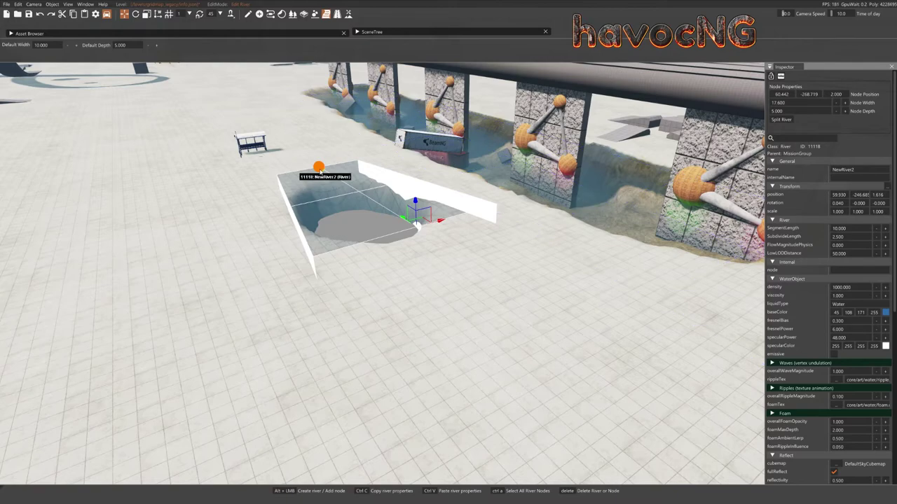
pyautogui.moveTo(320, 170); pyautogui.dragTo(343, 139, button='right')
pyautogui.press('w')
pyautogui.moveTo(405, 320); pyautogui.dragTo(151, 238, button='right')
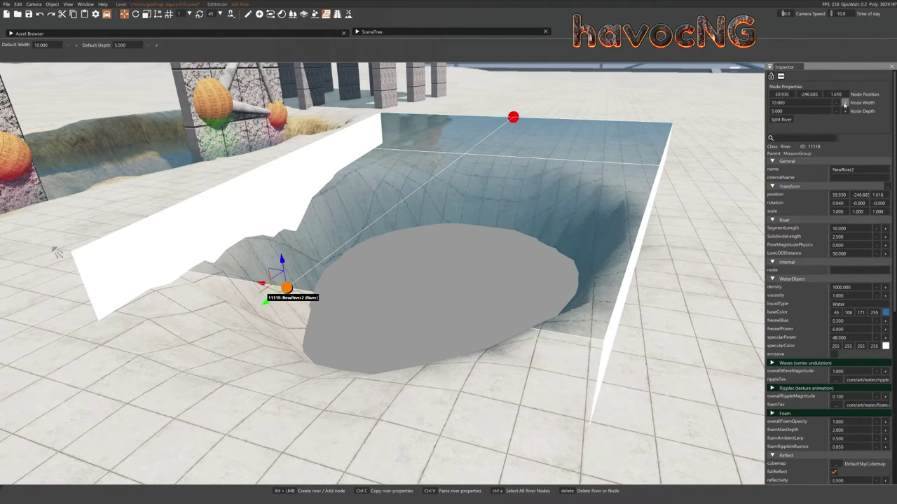
pyautogui.click(845, 103)
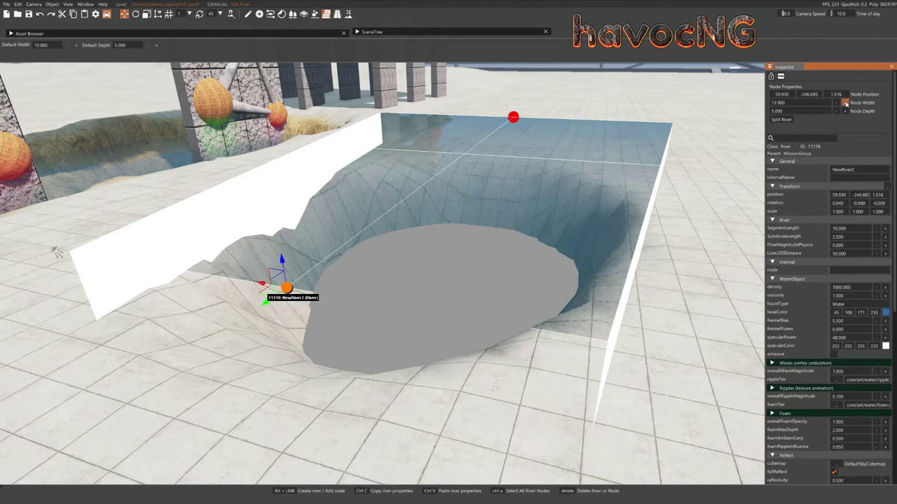
pyautogui.moveTo(846, 103); pyautogui.dragTo(846, 104)
# - Lower the 19.1-wide river node to a height of -0.308 and drop the opposite node below ground level
pyautogui.moveTo(560, 238); pyautogui.dragTo(561, 238, button='right')
pyautogui.press('a')
pyautogui.press('d')
pyautogui.moveTo(412, 129); pyautogui.dragTo(412, 129, button='right')
pyautogui.press('s')
pyautogui.press('w')
pyautogui.moveTo(127, 242); pyautogui.dragTo(131, 246, button='right')
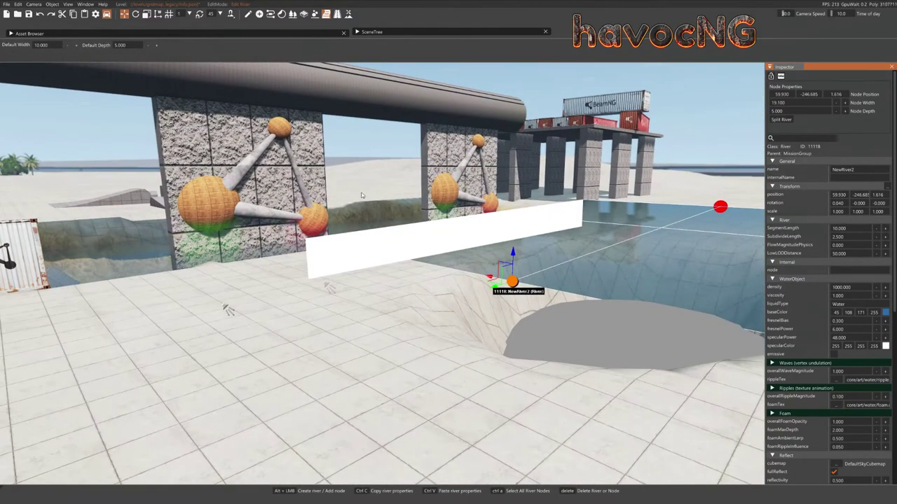
pyautogui.moveTo(513, 254); pyautogui.dragTo(520, 330)
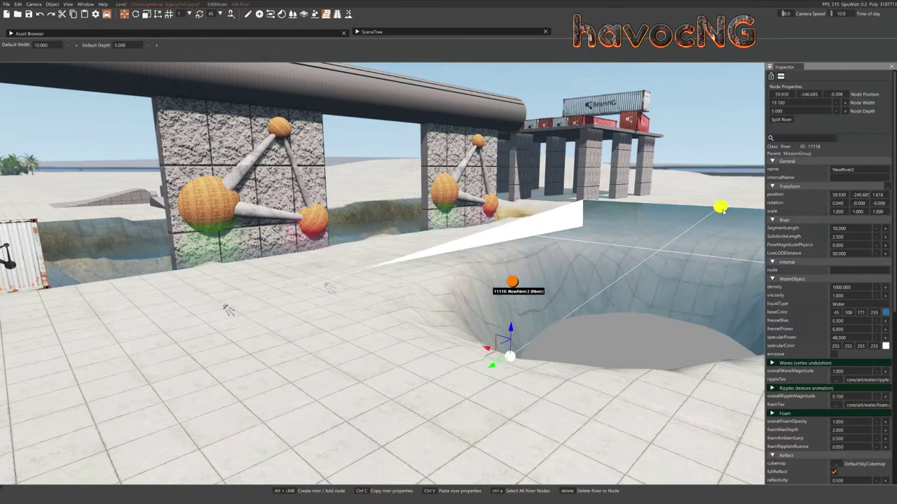
pyautogui.moveTo(724, 178); pyautogui.dragTo(742, 222)
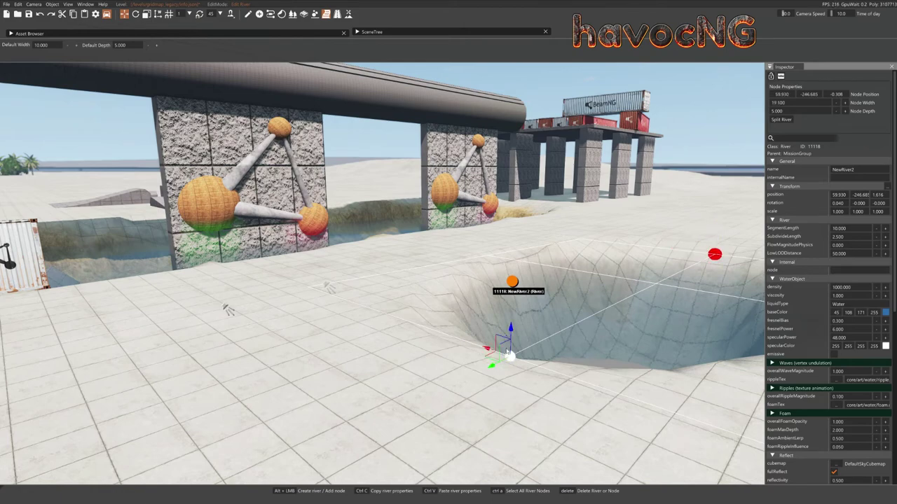
# - Lower the water surface further by moving the 19.1-wide river node to height -1.938 and the 17.6-wide node to -1.818
pyautogui.press('d')
pyautogui.moveTo(508, 356); pyautogui.dragTo(410, 389, button='right')
pyautogui.press('d')
pyautogui.moveTo(505, 378)
pyautogui.mouseDown(button='right')
pyautogui.moveTo(462, 380)
pyautogui.moveTo(505, 378)
pyautogui.mouseUp(button='right')
pyautogui.press('s')
pyautogui.moveTo(346, 191); pyautogui.dragTo(346, 216)
pyautogui.press('a')
pyautogui.moveTo(360, 232); pyautogui.dragTo(513, 243, button='right')
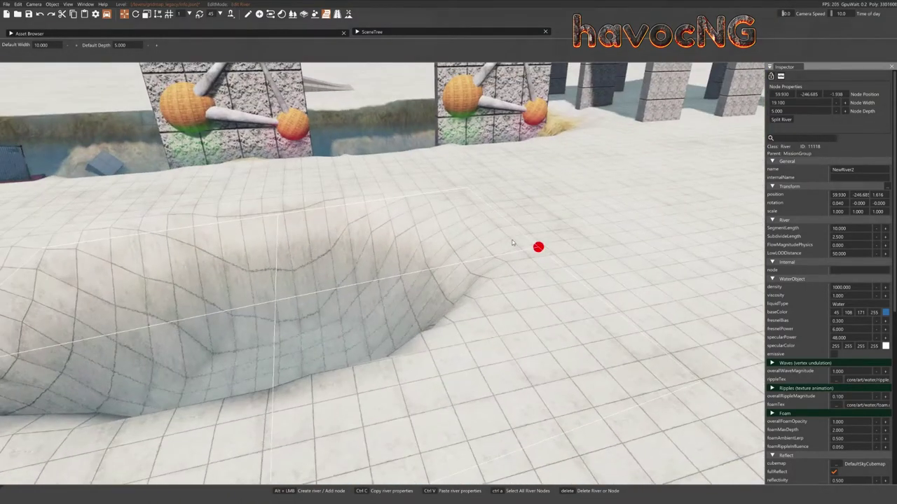
pyautogui.moveTo(542, 221); pyautogui.dragTo(544, 239)
pyautogui.moveTo(544, 239); pyautogui.dragTo(449, 207, button='right')
pyautogui.press('d')
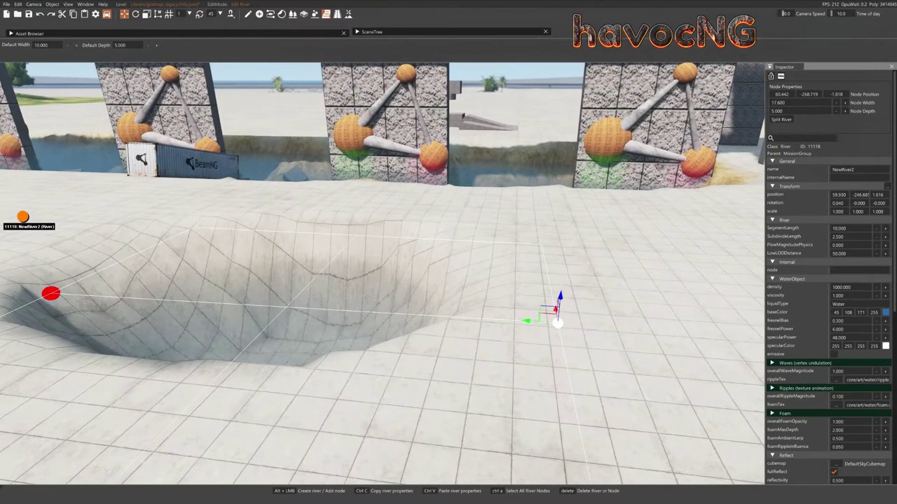
# - Leave the world editor and bring the view down to the crater's edge, facing the distant wall
pyautogui.press('F11')
pyautogui.press('j')
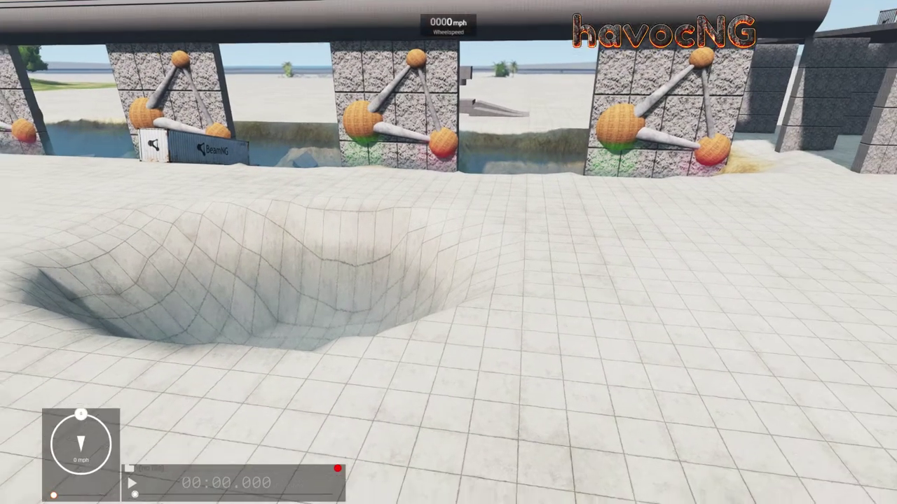
pyautogui.press('w')
pyautogui.press('w')
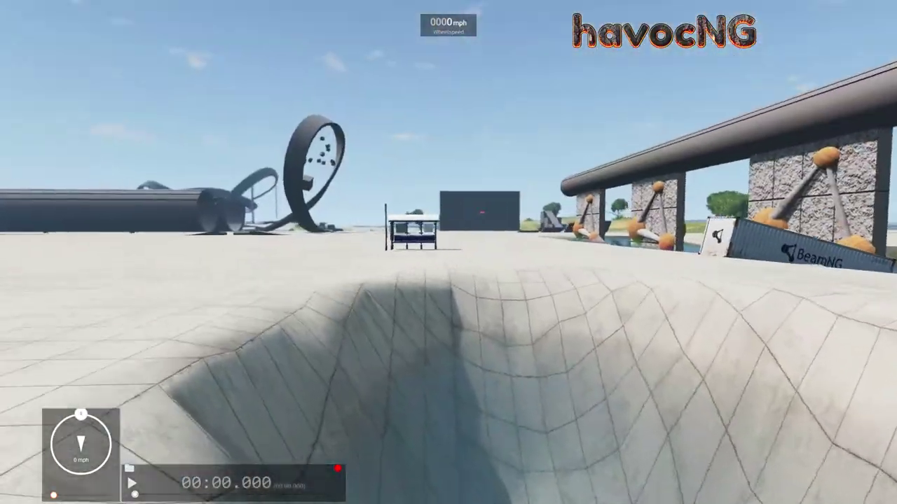
# - Return to the world editor's terrain painter and paint the crater floor with RockyDirt using a size 5 brush
pyautogui.press('s')
pyautogui.press('F11')
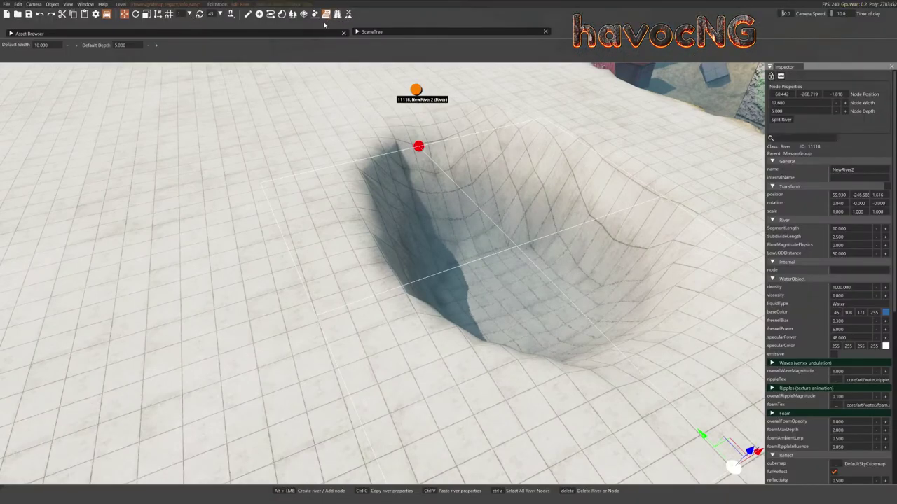
pyautogui.click(348, 14)
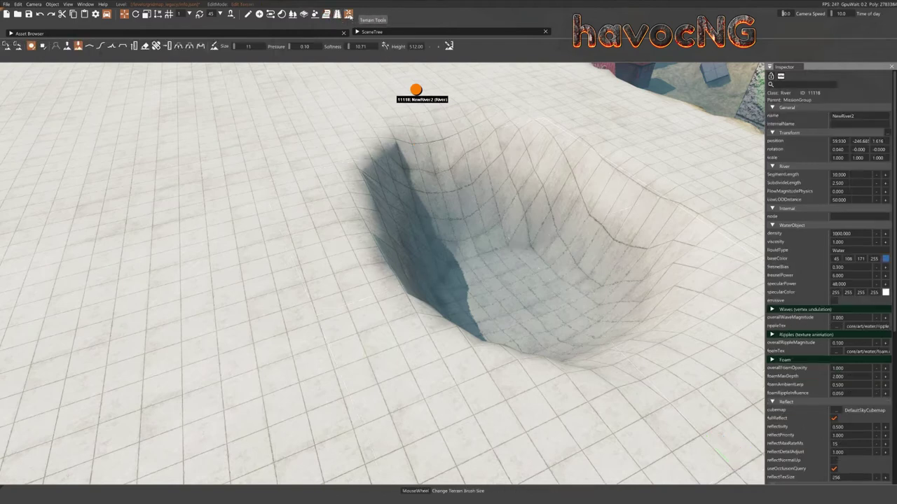
pyautogui.click(214, 45)
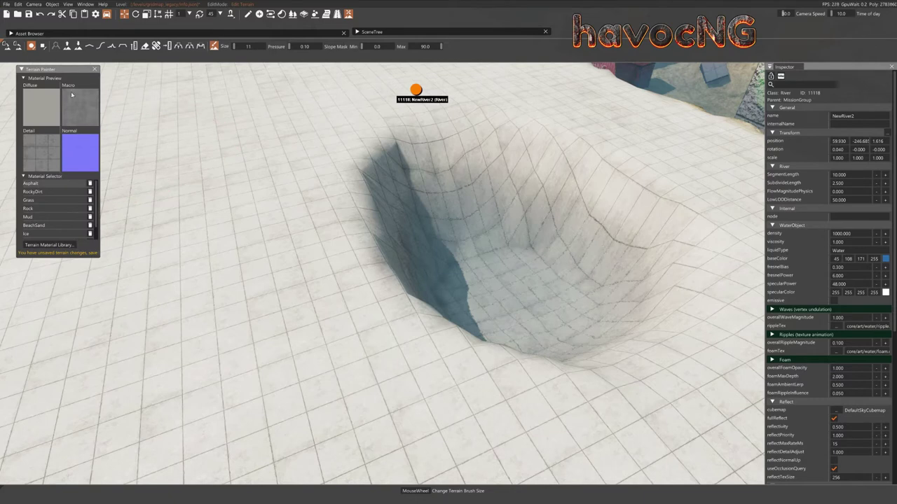
pyautogui.click(21, 69)
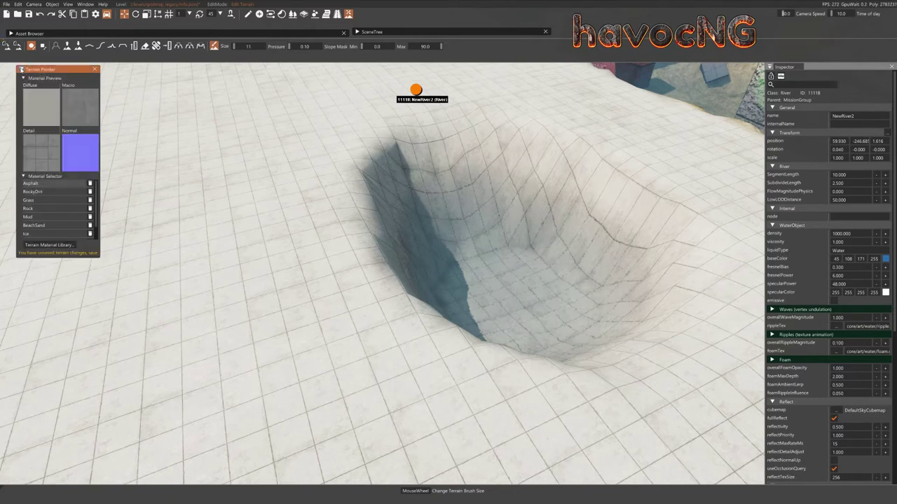
pyautogui.click(40, 193)
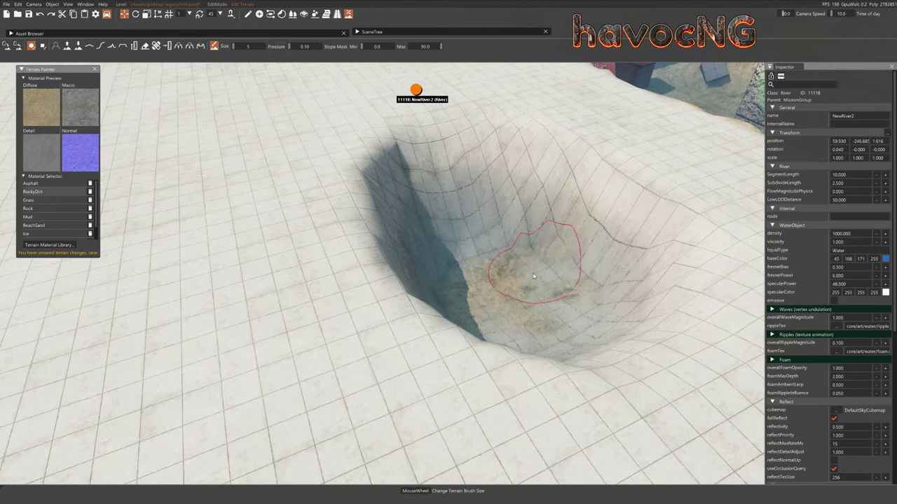
pyautogui.moveTo(533, 276); pyautogui.dragTo(547, 293)
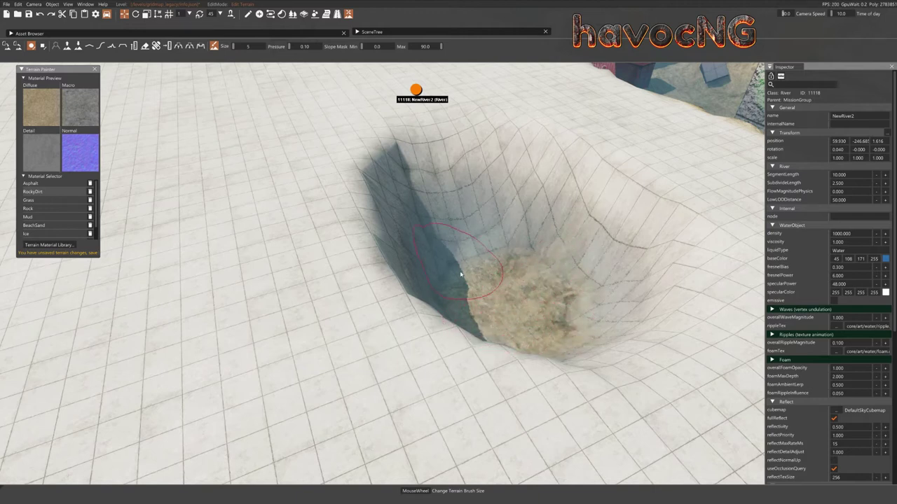
pyautogui.moveTo(493, 268); pyautogui.dragTo(537, 276)
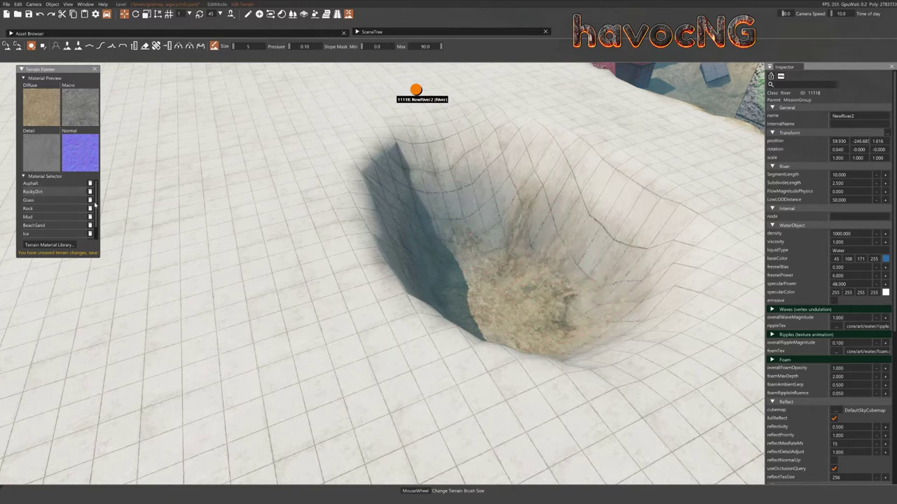
# - Paint the crater's sloping inner walls with the Rock terrain material
pyautogui.click(37, 210)
pyautogui.moveTo(471, 208)
pyautogui.mouseDown()
pyautogui.moveTo(506, 215)
pyautogui.moveTo(448, 203)
pyautogui.moveTo(553, 224)
pyautogui.moveTo(545, 231)
pyautogui.moveTo(532, 189)
pyautogui.moveTo(574, 253)
pyautogui.moveTo(597, 313)
pyautogui.moveTo(574, 331)
pyautogui.mouseUp()
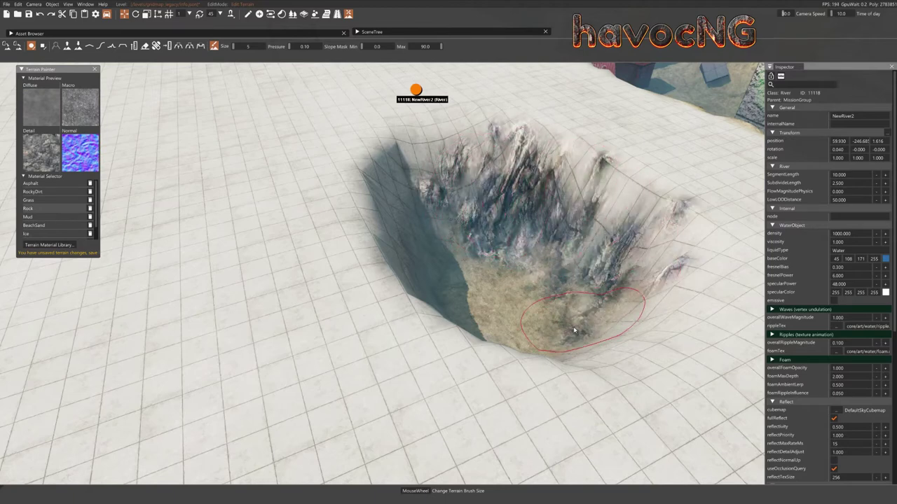
pyautogui.moveTo(575, 330); pyautogui.dragTo(616, 330, button='right')
pyautogui.press('w')
pyautogui.moveTo(180, 195)
pyautogui.mouseDown()
pyautogui.moveTo(184, 161)
pyautogui.moveTo(228, 197)
pyautogui.moveTo(262, 186)
pyautogui.mouseUp()
pyautogui.press('s')
pyautogui.moveTo(262, 186); pyautogui.dragTo(214, 179, button='right')
pyautogui.moveTo(353, 206); pyautogui.dragTo(384, 225)
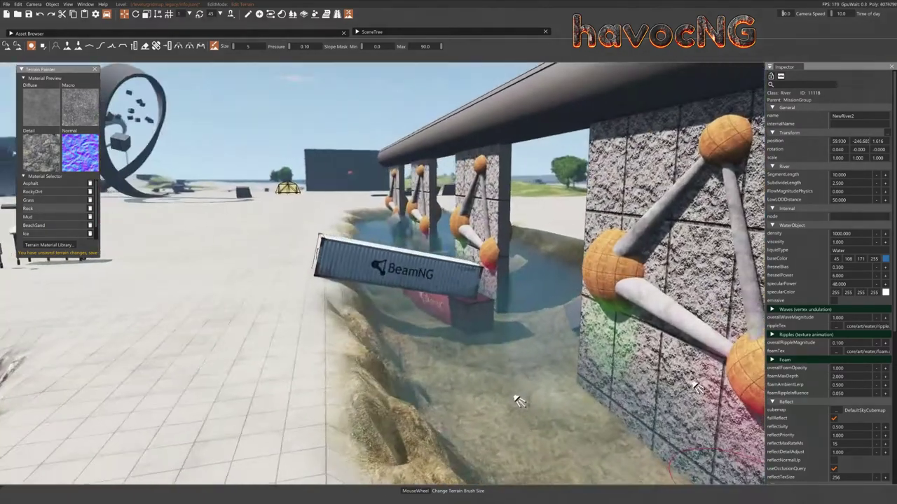
# - Paint Rock over the sandy bank of the water channel near the white container
pyautogui.press('w')
pyautogui.moveTo(393, 245)
pyautogui.mouseDown(button='right')
pyautogui.moveTo(385, 280)
pyautogui.moveTo(388, 262)
pyautogui.mouseUp(button='right')
pyautogui.moveTo(392, 269)
pyautogui.mouseDown()
pyautogui.moveTo(349, 312)
pyautogui.moveTo(330, 287)
pyautogui.moveTo(367, 280)
pyautogui.moveTo(396, 257)
pyautogui.moveTo(394, 231)
pyautogui.moveTo(409, 202)
pyautogui.mouseUp()
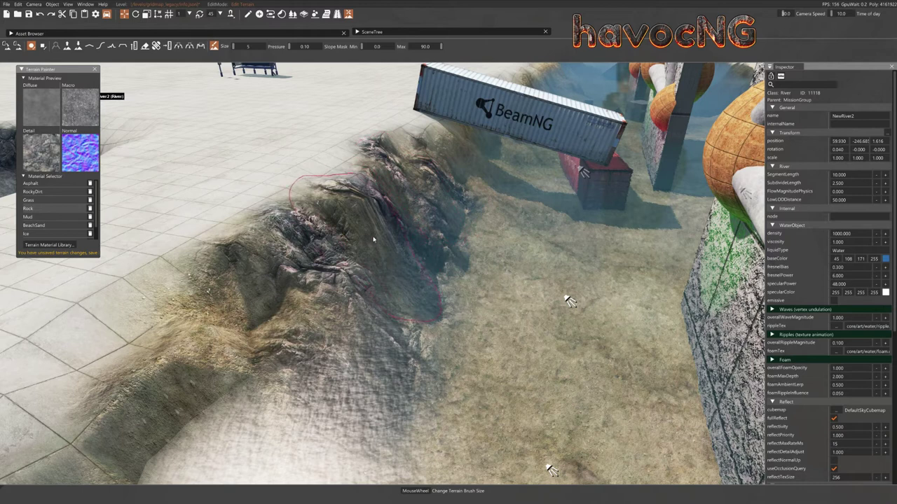
pyautogui.moveTo(333, 280)
pyautogui.mouseDown()
pyautogui.moveTo(210, 365)
pyautogui.moveTo(178, 410)
pyautogui.moveTo(230, 362)
pyautogui.mouseUp()
pyautogui.press('w')
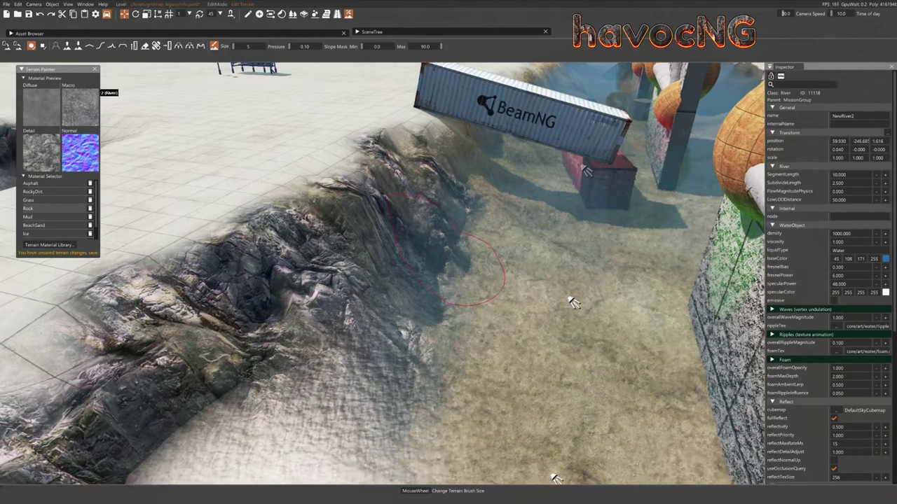
# - Extend the Rock paint along the channel bank up to the containers and fill the gaps in its slope
pyautogui.moveTo(550, 355); pyautogui.dragTo(94, 403, button='right')
pyautogui.moveTo(475, 176); pyautogui.dragTo(459, 199)
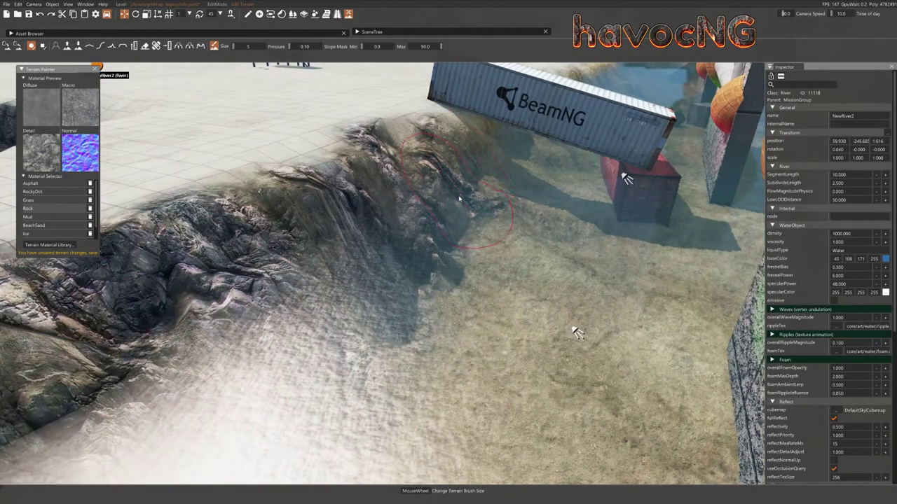
pyautogui.moveTo(432, 153); pyautogui.dragTo(318, 242)
pyautogui.press('w')
pyautogui.moveTo(382, 236); pyautogui.dragTo(369, 200, button='right')
pyautogui.moveTo(370, 200)
pyautogui.mouseDown()
pyautogui.moveTo(407, 202)
pyautogui.moveTo(355, 218)
pyautogui.moveTo(369, 206)
pyautogui.mouseUp()
pyautogui.moveTo(700, 231)
pyautogui.mouseDown(button='right')
pyautogui.moveTo(745, 238)
pyautogui.moveTo(666, 425)
pyautogui.mouseUp(button='right')
pyautogui.press('w')
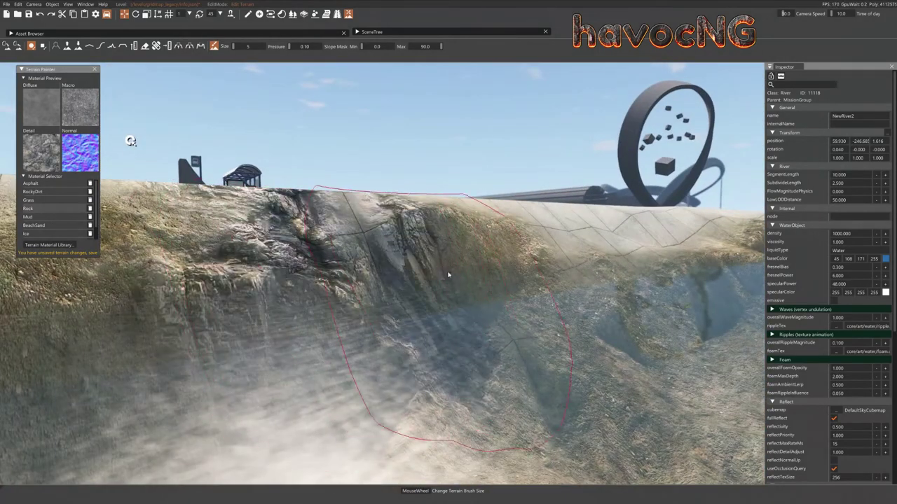
# - Cover the remaining dirt and bare patches with Rock along the bank, viewed from inside the channel
pyautogui.moveTo(448, 274); pyautogui.dragTo(356, 273)
pyautogui.press('d')
pyautogui.moveTo(356, 273); pyautogui.dragTo(367, 268, button='right')
pyautogui.moveTo(367, 269); pyautogui.dragTo(415, 247)
pyautogui.moveTo(414, 246); pyautogui.dragTo(369, 280, button='right')
pyautogui.press('d')
pyautogui.moveTo(369, 279)
pyautogui.mouseDown()
pyautogui.moveTo(350, 270)
pyautogui.moveTo(394, 256)
pyautogui.mouseUp()
pyautogui.press('d')
pyautogui.moveTo(393, 256); pyautogui.dragTo(326, 308, button='right')
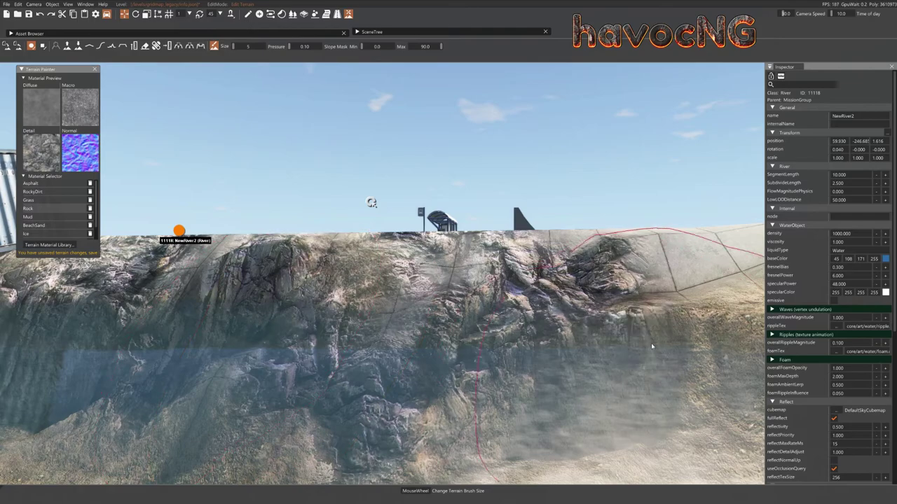
# - Paint Rock on the yellowish channel bank behind the decorated pillar
pyautogui.moveTo(667, 317); pyautogui.dragTo(690, 314, button='right')
pyautogui.press('s')
pyautogui.press('a')
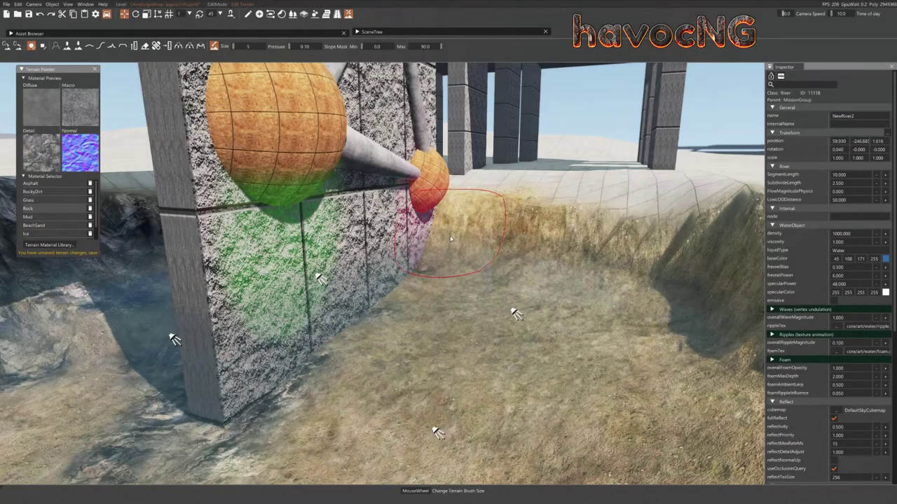
pyautogui.moveTo(454, 228)
pyautogui.mouseDown()
pyautogui.moveTo(413, 308)
pyautogui.moveTo(343, 402)
pyautogui.moveTo(513, 258)
pyautogui.moveTo(494, 231)
pyautogui.moveTo(630, 210)
pyautogui.moveTo(490, 240)
pyautogui.mouseUp()
pyautogui.moveTo(490, 240); pyautogui.dragTo(554, 254, button='right')
pyautogui.press('w')
pyautogui.moveTo(554, 254); pyautogui.dragTo(371, 232)
pyautogui.moveTo(371, 231)
pyautogui.mouseDown(button='right')
pyautogui.moveTo(427, 256)
pyautogui.moveTo(421, 245)
pyautogui.mouseUp(button='right')
# - Continue the Rock paint along the rest of the channel's far bank behind the pillars
pyautogui.press('w')
pyautogui.moveTo(364, 192)
pyautogui.mouseDown()
pyautogui.moveTo(354, 185)
pyautogui.moveTo(406, 195)
pyautogui.moveTo(392, 186)
pyautogui.moveTo(400, 176)
pyautogui.moveTo(453, 171)
pyautogui.moveTo(600, 203)
pyautogui.moveTo(628, 201)
pyautogui.moveTo(590, 198)
pyautogui.mouseUp()
pyautogui.press('w')
pyautogui.moveTo(590, 199); pyautogui.dragTo(676, 180, button='right')
pyautogui.moveTo(448, 176)
pyautogui.mouseDown()
pyautogui.moveTo(475, 201)
pyautogui.moveTo(433, 225)
pyautogui.moveTo(469, 215)
pyautogui.moveTo(337, 214)
pyautogui.moveTo(379, 224)
pyautogui.mouseUp()
pyautogui.moveTo(456, 241); pyautogui.dragTo(453, 222, button='right')
# - Switch to object manipulation and inspect the rock-painted channel and its pillars from both sides
pyautogui.click(248, 14)
pyautogui.moveTo(283, 311)
pyautogui.mouseDown(button='right')
pyautogui.moveTo(315, 182)
pyautogui.moveTo(596, 186)
pyautogui.mouseUp(button='right')
pyautogui.press('w')
pyautogui.press('s')
pyautogui.moveTo(448, 252); pyautogui.dragTo(376, 204, button='right')
pyautogui.press('w')
pyautogui.press('s')
pyautogui.press('w')
pyautogui.press('w')
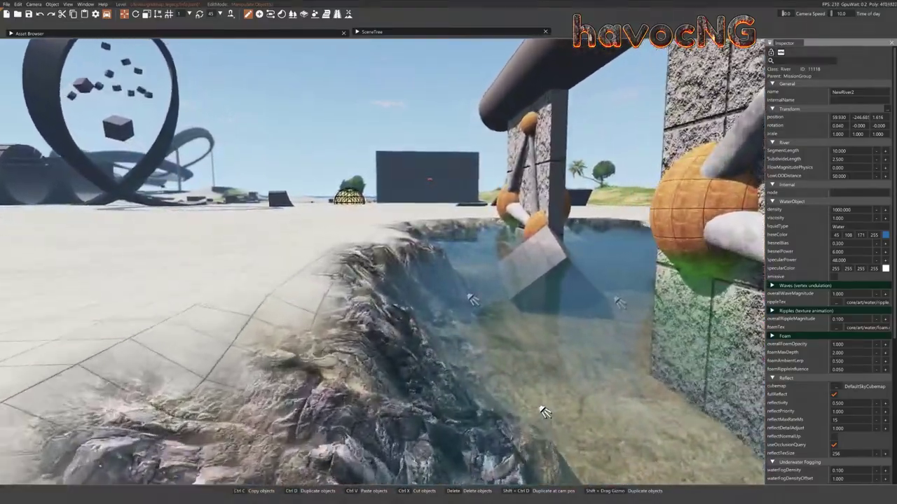
pyautogui.moveTo(545, 413); pyautogui.dragTo(538, 331, button='right')
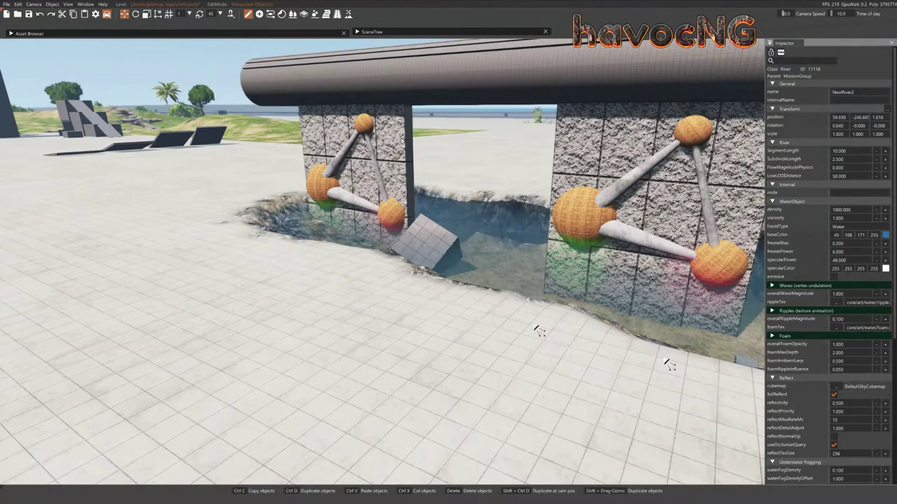
# - Raise the large block standing in the open area to height 6.743 and thin it to an X scale of 0.171
pyautogui.click(401, 145)
pyautogui.moveTo(374, 177); pyautogui.dragTo(199, 134, button='right')
pyautogui.press('w')
pyautogui.moveTo(420, 259); pyautogui.dragTo(357, 281, button='right')
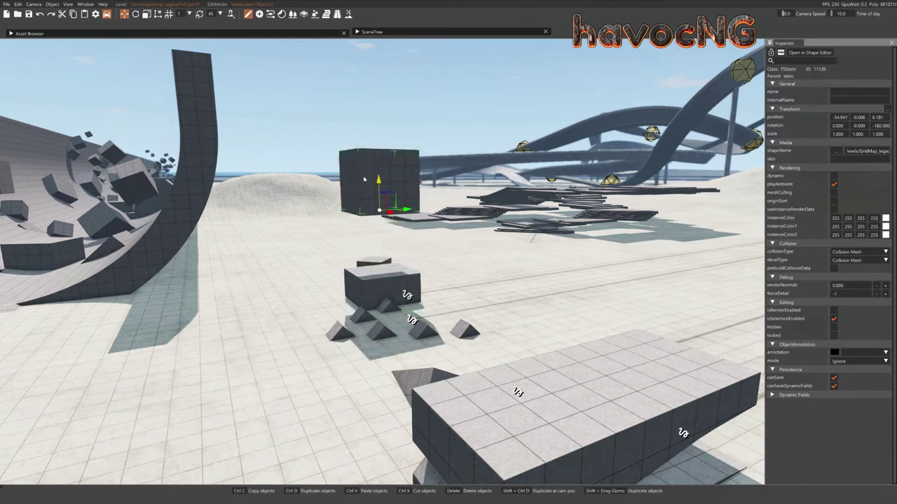
pyautogui.press('w')
pyautogui.moveTo(374, 241); pyautogui.dragTo(292, 261, button='right')
pyautogui.press('d')
pyautogui.moveTo(376, 257); pyautogui.dragTo(388, 324, button='right')
pyautogui.moveTo(393, 320); pyautogui.dragTo(373, 322)
pyautogui.moveTo(373, 321)
pyautogui.mouseDown(button='right')
pyautogui.moveTo(391, 342)
pyautogui.moveTo(374, 184)
pyautogui.moveTo(376, 308)
pyautogui.mouseUp(button='right')
pyautogui.press('d')
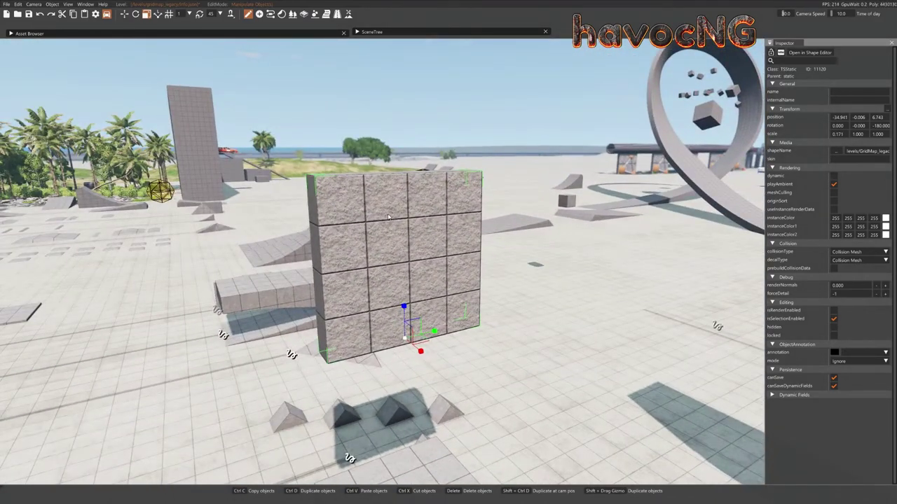
# - Stretch the thin wall vertically to a Z scale of 1.698
pyautogui.moveTo(404, 307); pyautogui.dragTo(409, 298)
pyautogui.moveTo(408, 298); pyautogui.dragTo(417, 294, button='right')
pyautogui.press('s')
pyautogui.press('a')
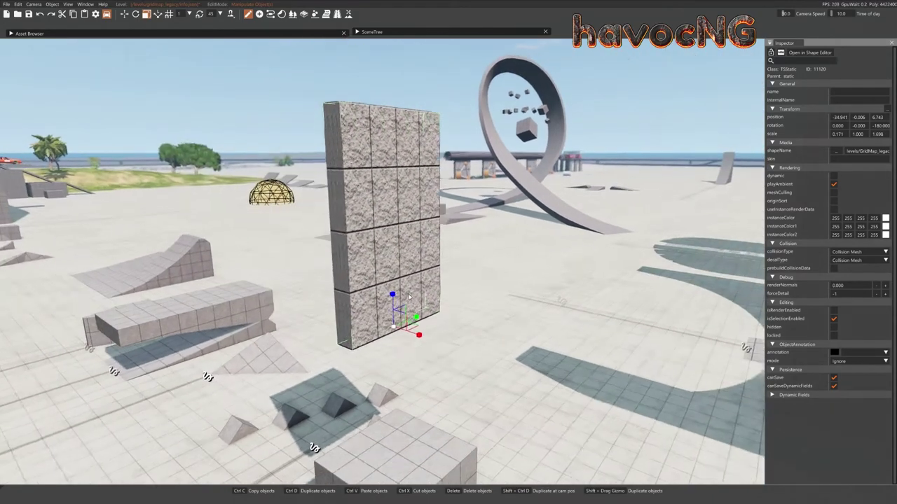
# - Select the stretched wall and delete it
pyautogui.click(502, 201)
pyautogui.click(410, 257)
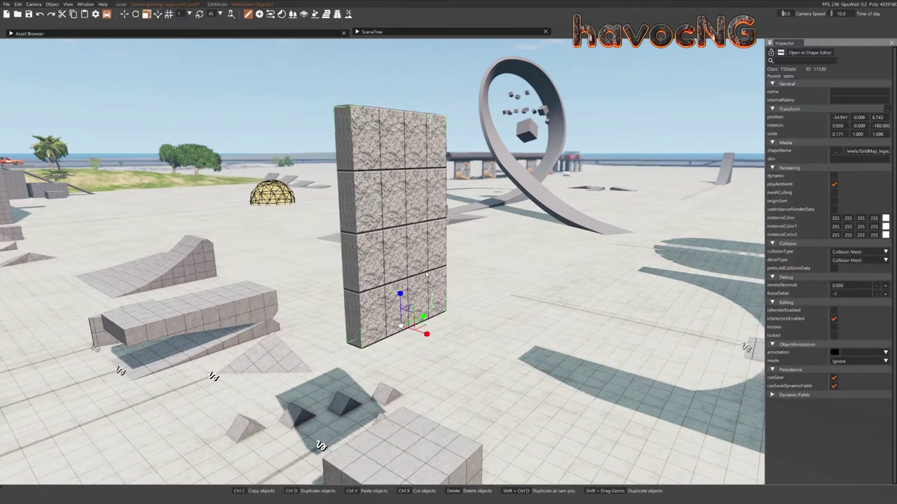
pyautogui.click(517, 186)
pyautogui.click(406, 240)
pyautogui.press('Delete')
# - Create a spotlight in the channel beside the red container and leave object creation
pyautogui.moveTo(414, 248); pyautogui.dragTo(346, 251, button='right')
pyautogui.press('w')
pyautogui.press('w')
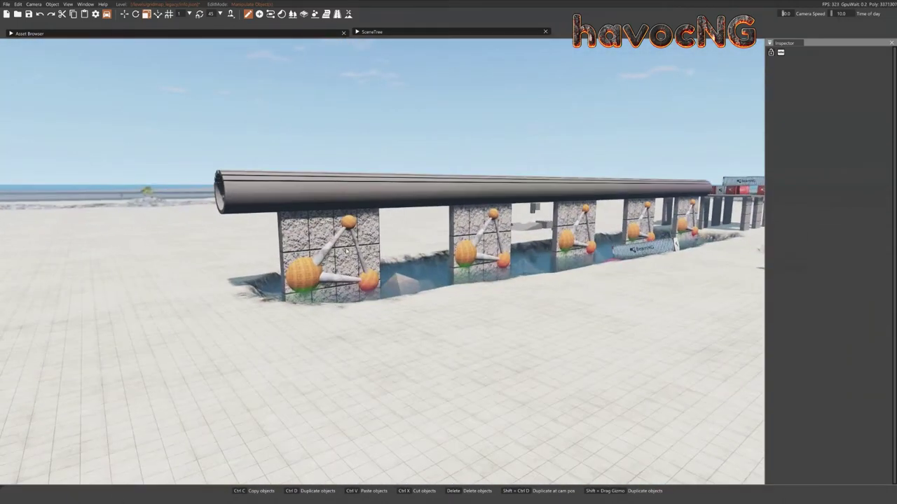
pyautogui.press('w')
pyautogui.moveTo(559, 337); pyautogui.dragTo(608, 335, button='right')
pyautogui.press('w')
pyautogui.moveTo(491, 294); pyautogui.dragTo(373, 301, button='right')
pyautogui.press('d')
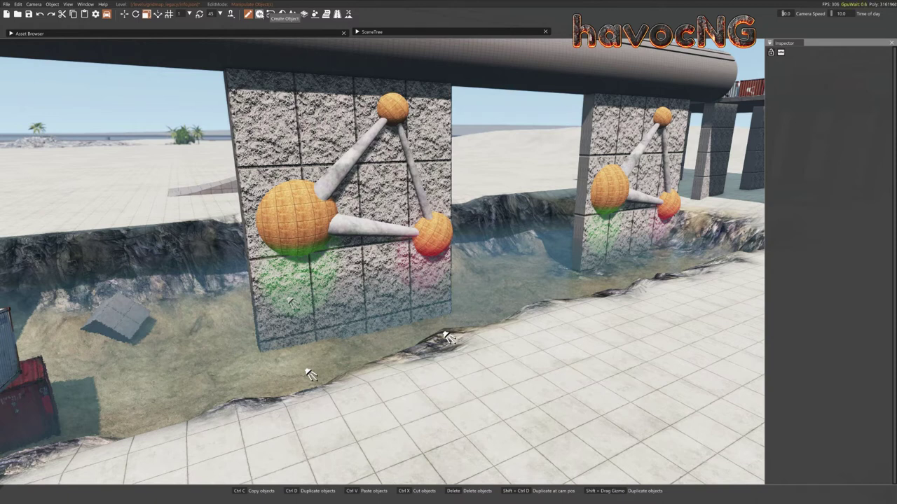
pyautogui.click(259, 14)
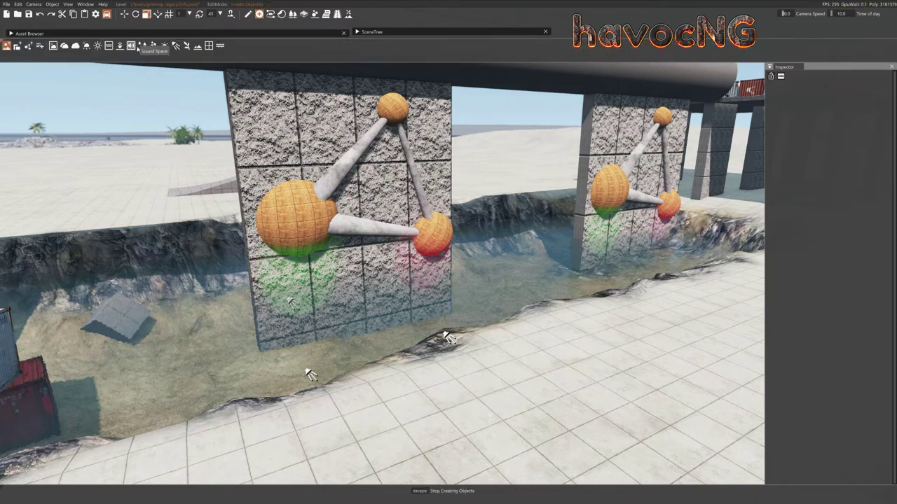
pyautogui.click(175, 46)
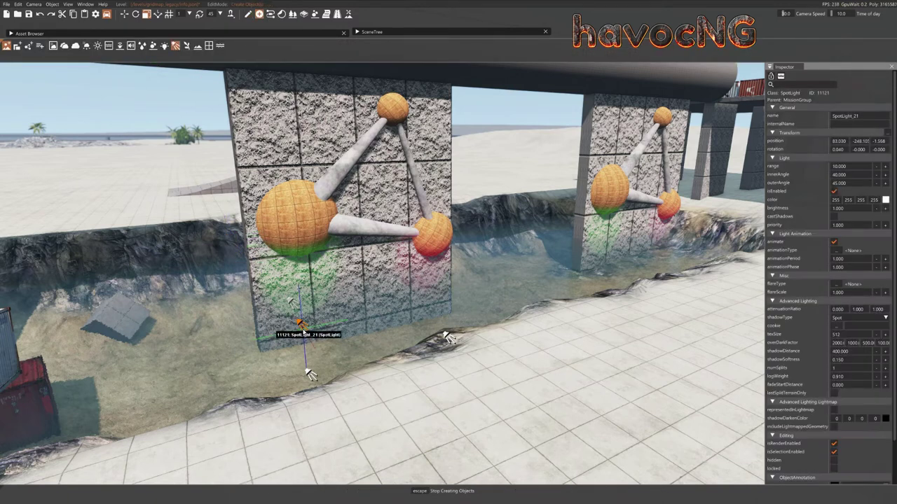
pyautogui.press('w')
pyautogui.moveTo(448, 251)
pyautogui.mouseDown(button='right')
pyautogui.moveTo(450, 240)
pyautogui.moveTo(446, 250)
pyautogui.mouseUp(button='right')
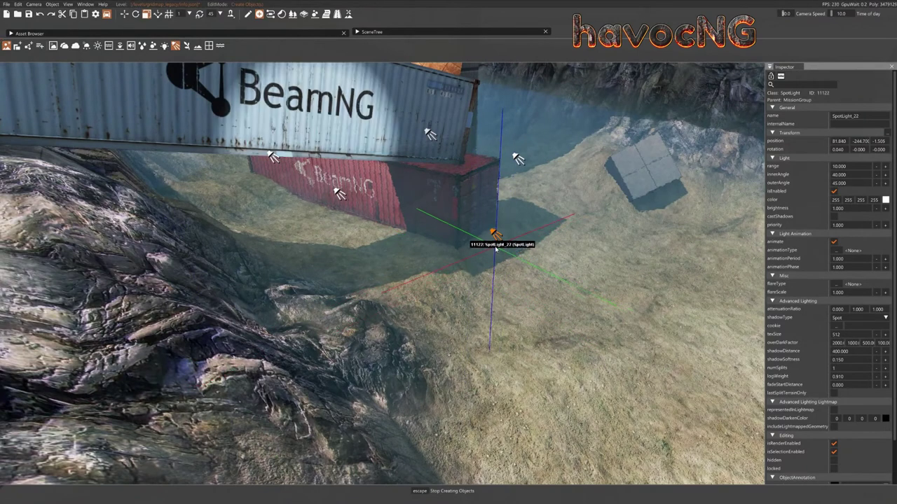
pyautogui.click(498, 252)
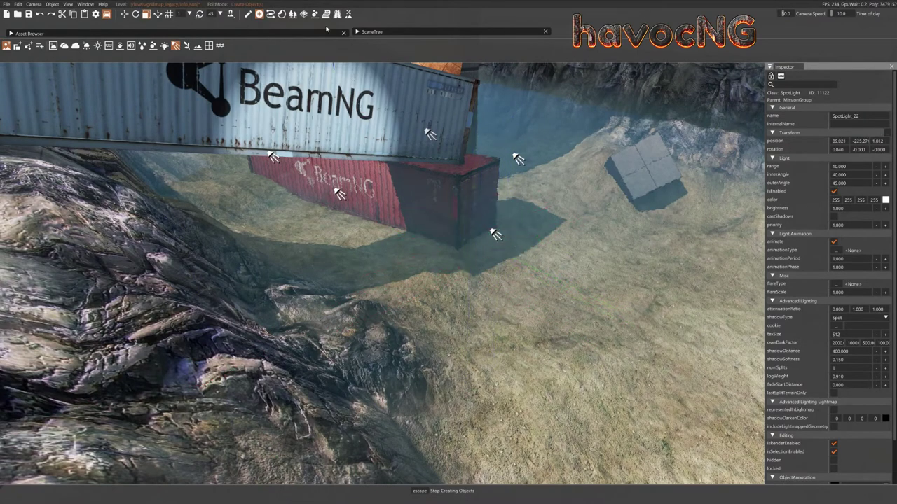
pyautogui.click(259, 14)
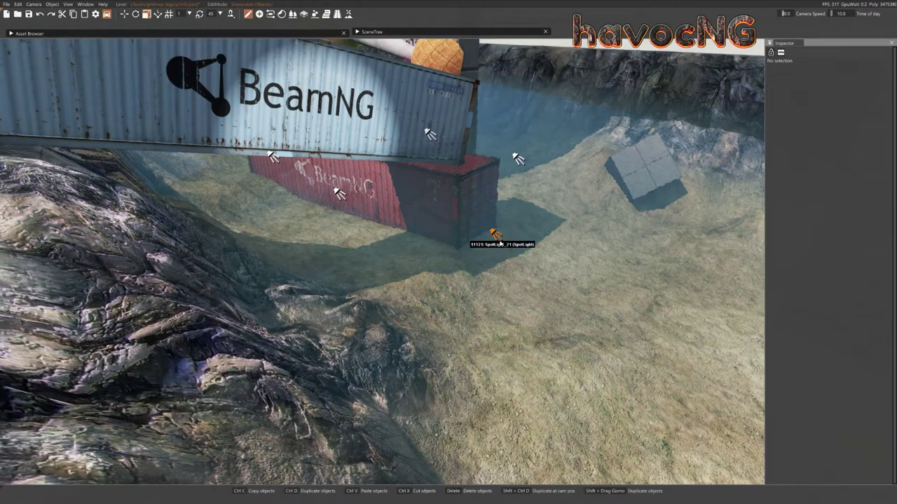
# - Lower the new spotlight to height -3.336 at X 82.106 and tilt it to an X rotation of -22.532
pyautogui.click(495, 236)
pyautogui.press('s')
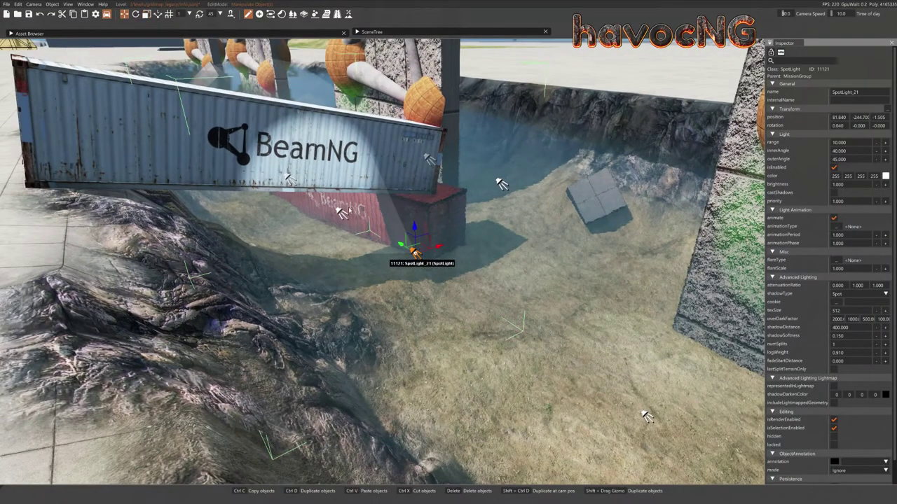
pyautogui.moveTo(415, 235); pyautogui.dragTo(447, 295)
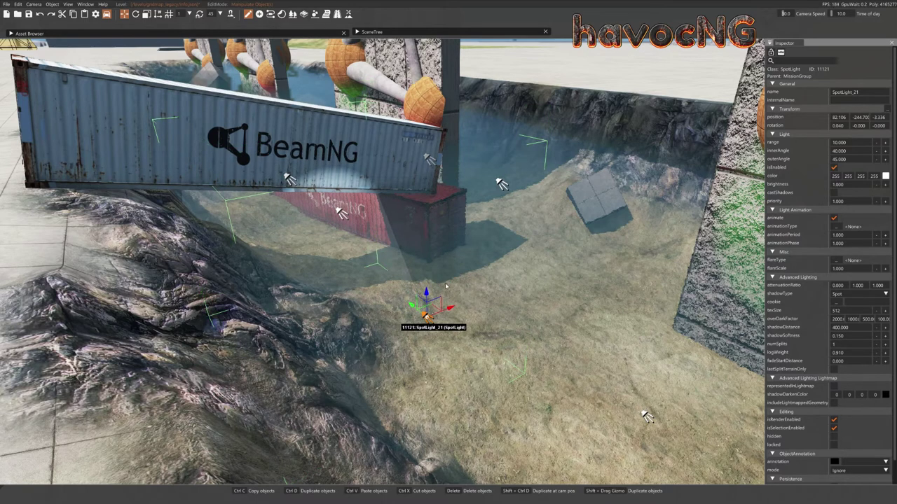
pyautogui.moveTo(430, 312); pyautogui.dragTo(436, 316)
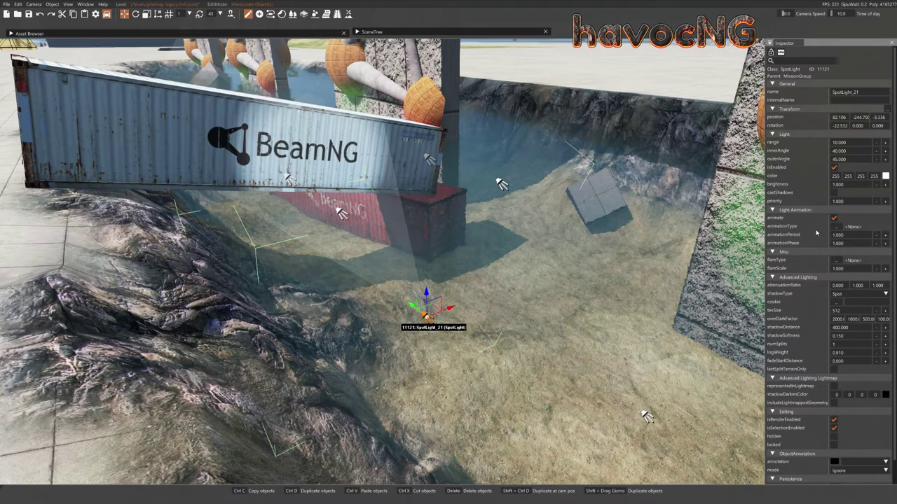
# - Assign SpinLightAnim as the spotlight's animation type and set its color to red (246, 7, 7)
pyautogui.click(838, 228)
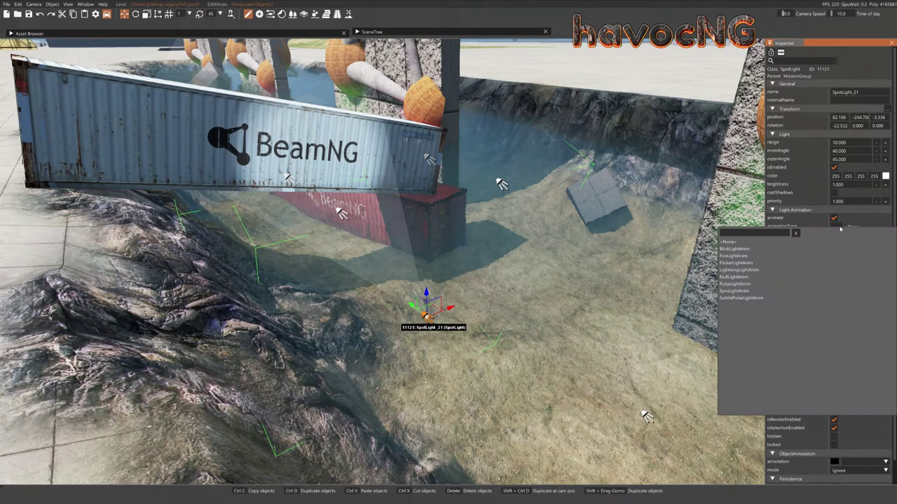
pyautogui.click(736, 291)
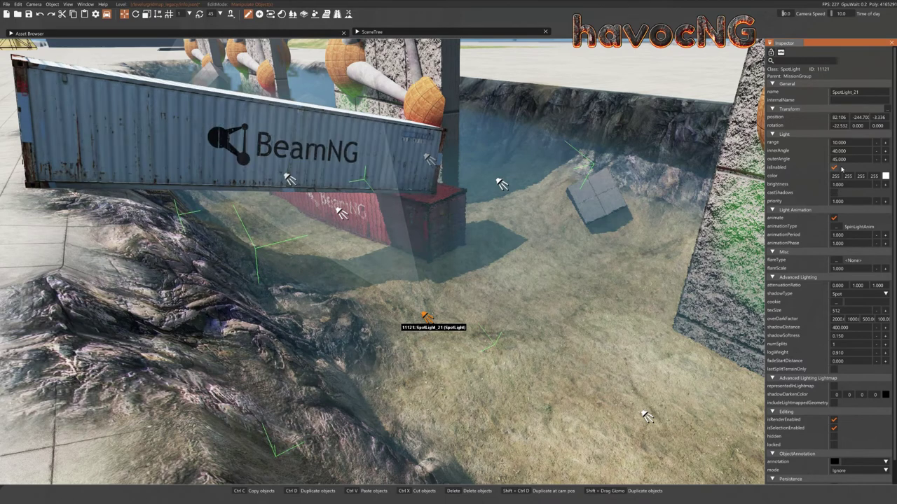
pyautogui.click(886, 177)
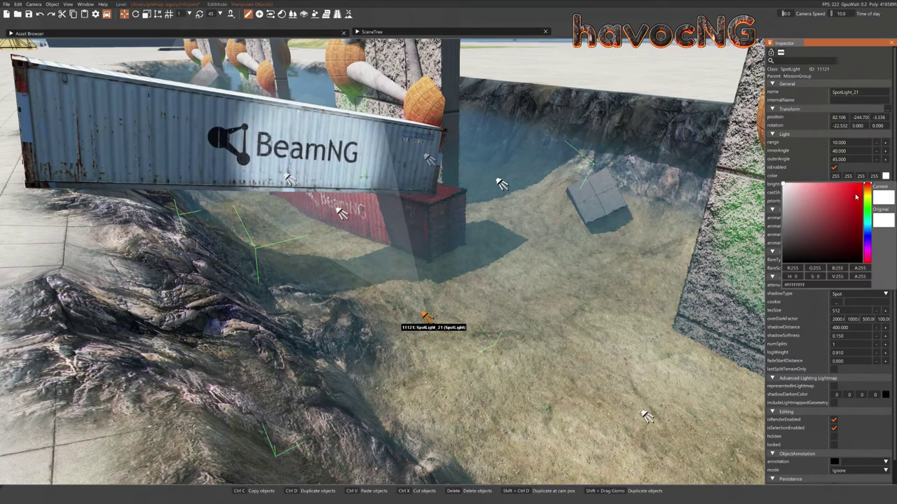
pyautogui.click(860, 188)
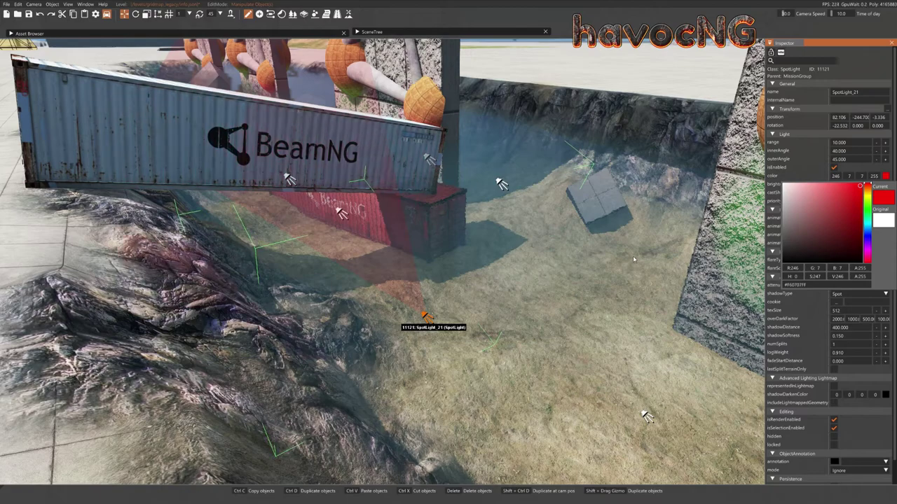
# - Leave the editor to examine the red spotlight's effect around the containers, and return to editing
pyautogui.press('F11')
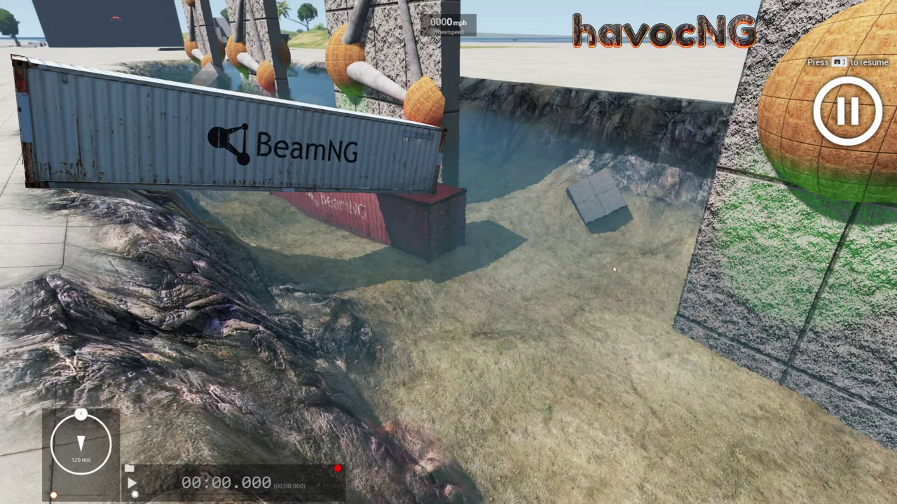
pyautogui.moveTo(610, 272); pyautogui.dragTo(536, 228, button='right')
pyautogui.press('w')
pyautogui.press('s')
pyautogui.press('w')
pyautogui.press('s')
pyautogui.press('F11')
# - Move the red spotlight to the rocky bank at X 78.747, height -3.141, and duplicate it into the channel at X 84.609, height -3.867
pyautogui.moveTo(596, 383); pyautogui.dragTo(576, 419, button='right')
pyautogui.press('w')
pyautogui.press('s')
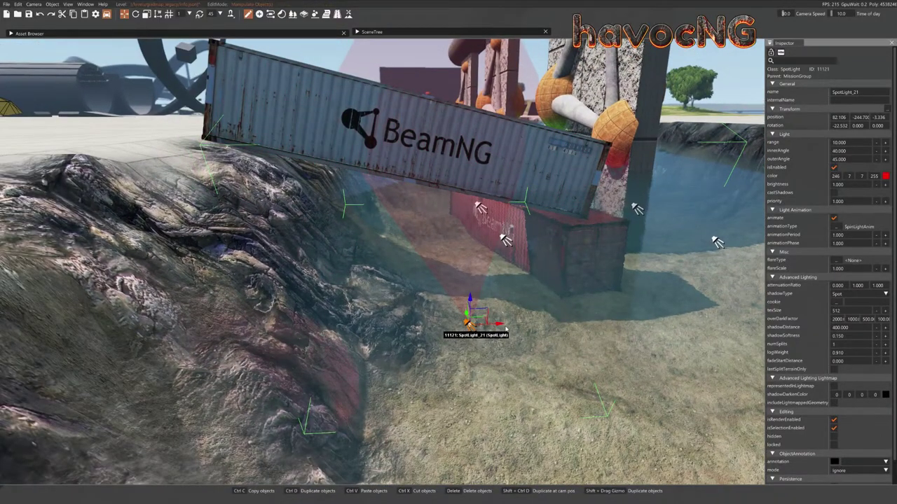
pyautogui.moveTo(506, 328); pyautogui.dragTo(289, 295)
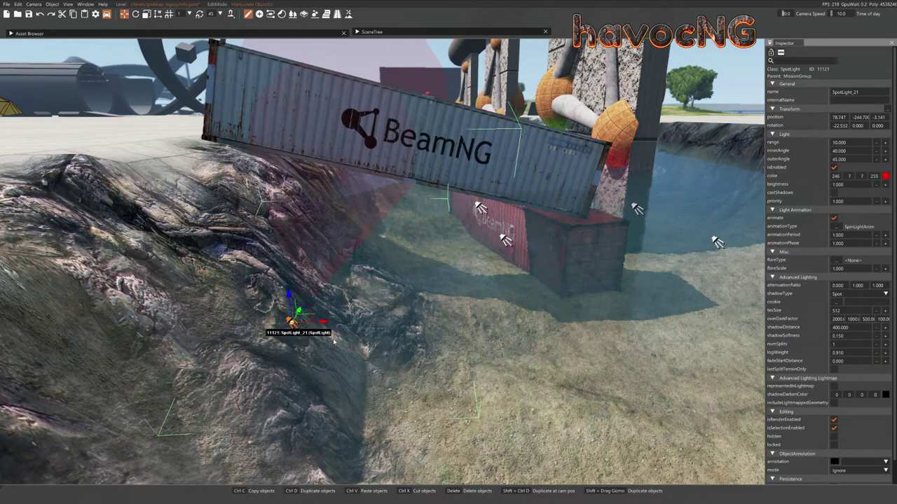
pyautogui.keyDown('shift'); pyautogui.moveTo(325, 322); pyautogui.dragTo(604, 319); pyautogui.keyUp('shift')
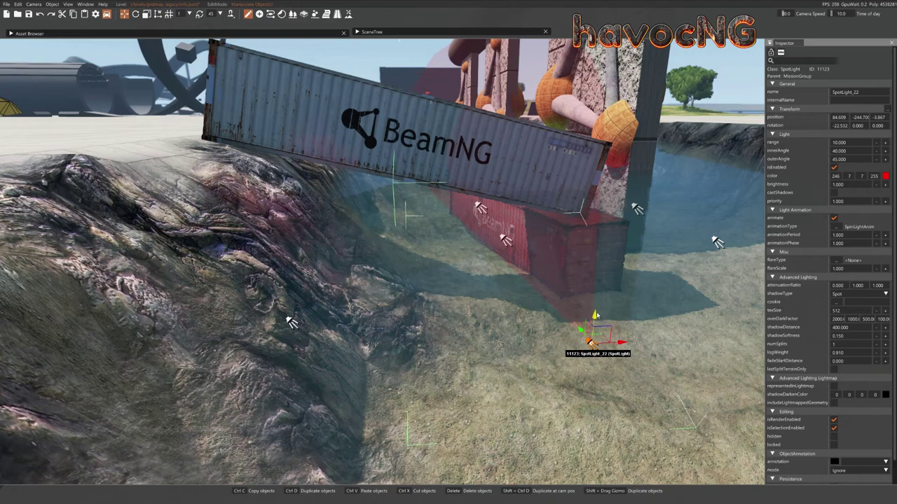
pyautogui.press('F11')
pyautogui.press('F11')
# - Rotate the duplicated spotlight to X 20.086 and Y -180 degrees, and set its color to blue (7, 19, 246)
pyautogui.moveTo(498, 284)
pyautogui.mouseDown(button='right')
pyautogui.moveTo(499, 315)
pyautogui.moveTo(481, 284)
pyautogui.mouseUp(button='right')
pyautogui.press('d')
pyautogui.press('s')
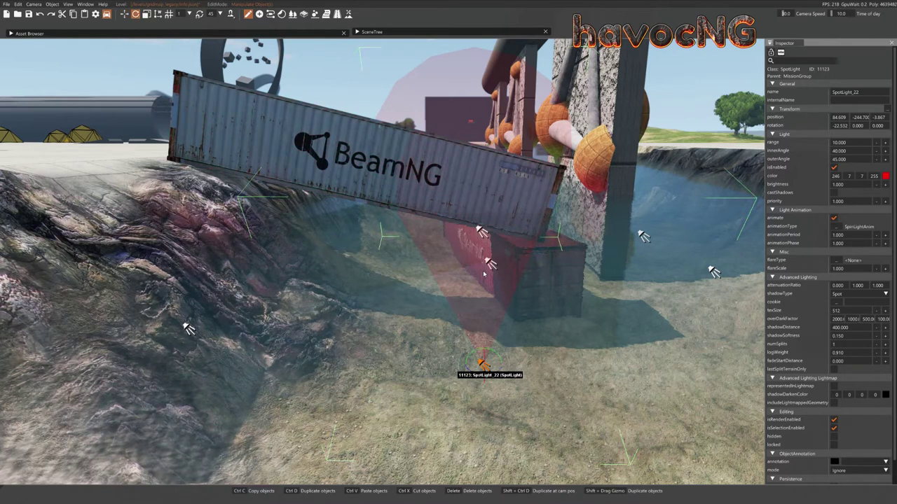
pyautogui.click(200, 14)
pyautogui.moveTo(498, 357)
pyautogui.mouseDown()
pyautogui.moveTo(425, 322)
pyautogui.moveTo(467, 338)
pyautogui.moveTo(488, 367)
pyautogui.mouseUp()
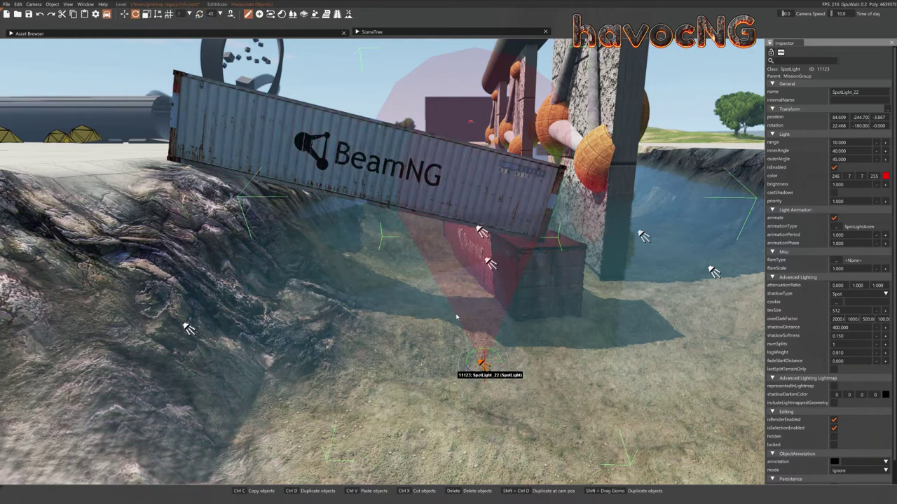
pyautogui.moveTo(482, 363); pyautogui.dragTo(481, 358)
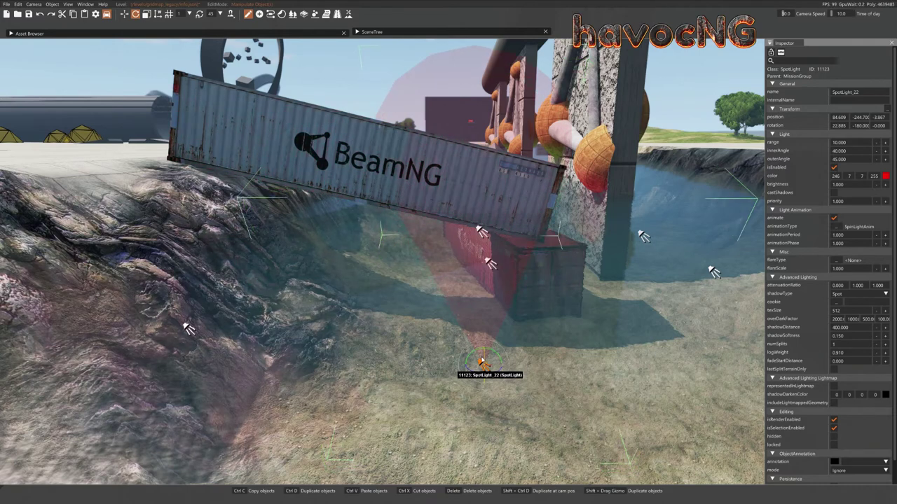
pyautogui.click(885, 176)
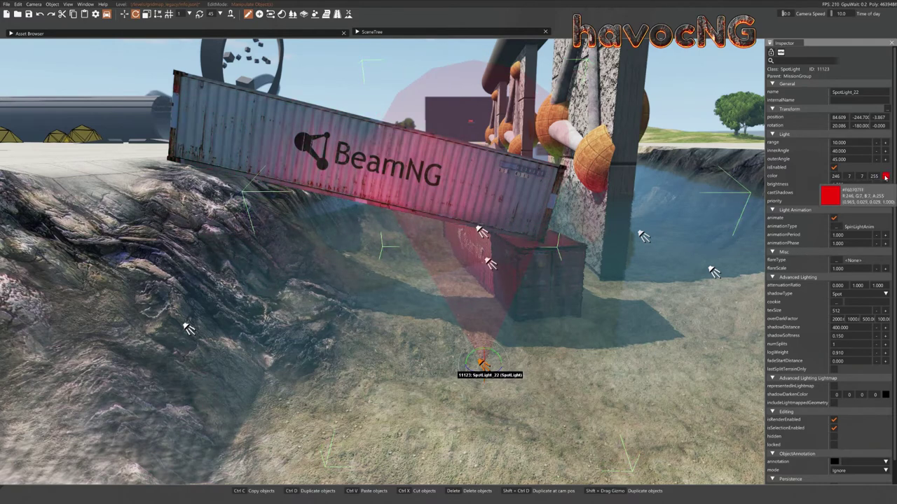
pyautogui.click(869, 238)
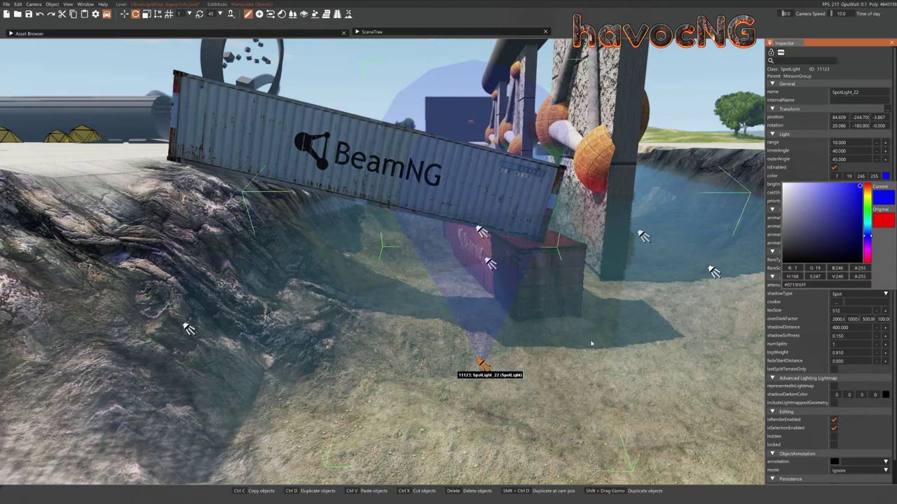
# - Examine the red and blue lighting on the containers and banks outside the editor, from near and far, and return to editing
pyautogui.press('F11')
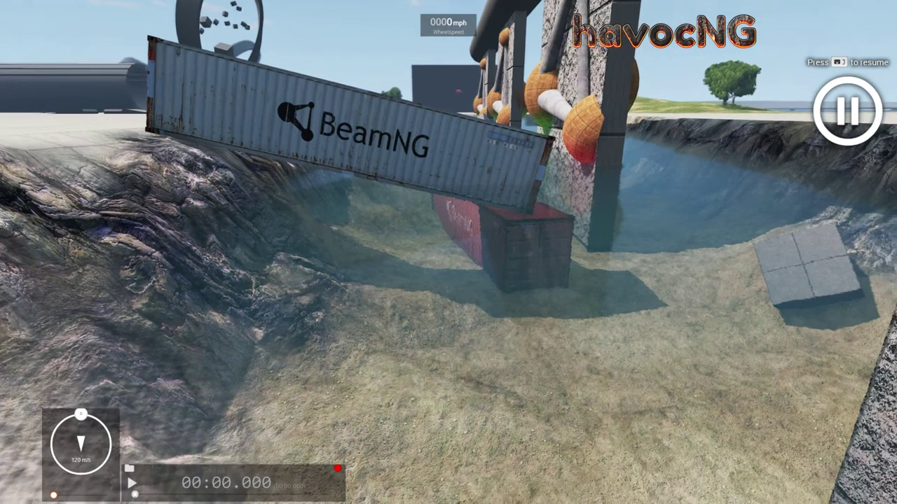
pyautogui.press('s')
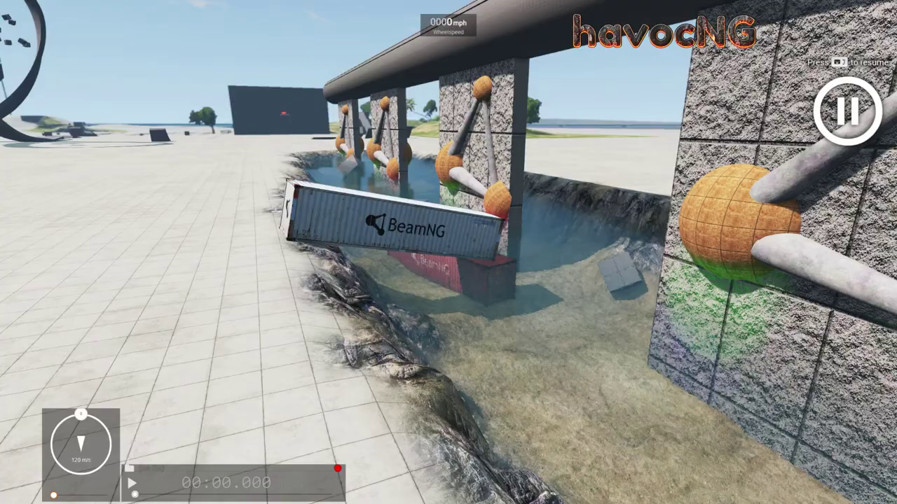
pyautogui.press('d')
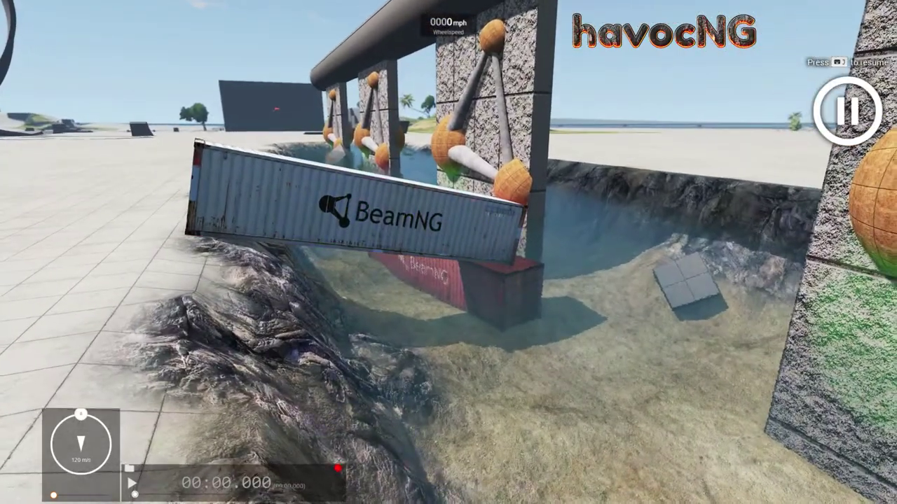
pyautogui.press('a')
pyautogui.press('s')
pyautogui.press('w')
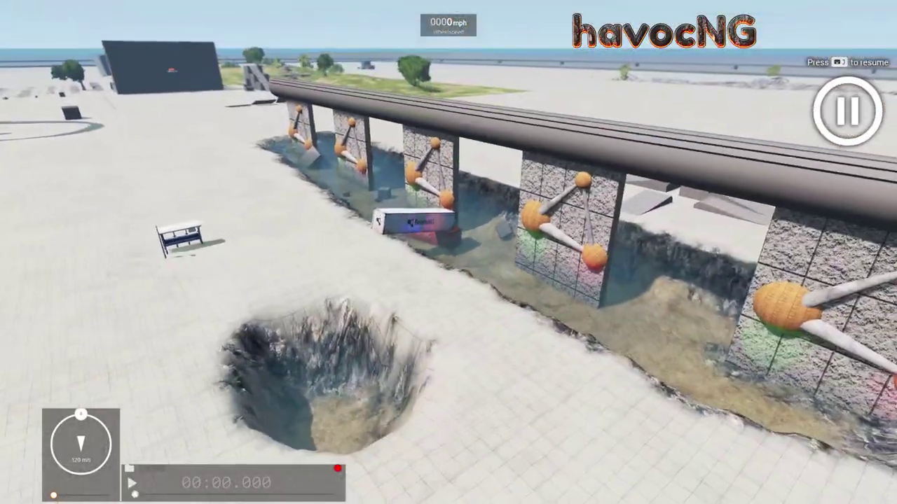
pyautogui.press('w')
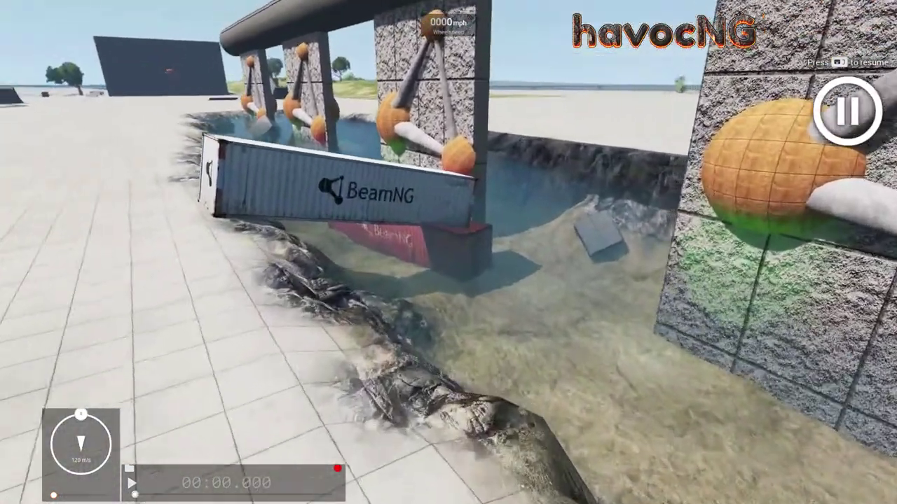
pyautogui.press('F11')
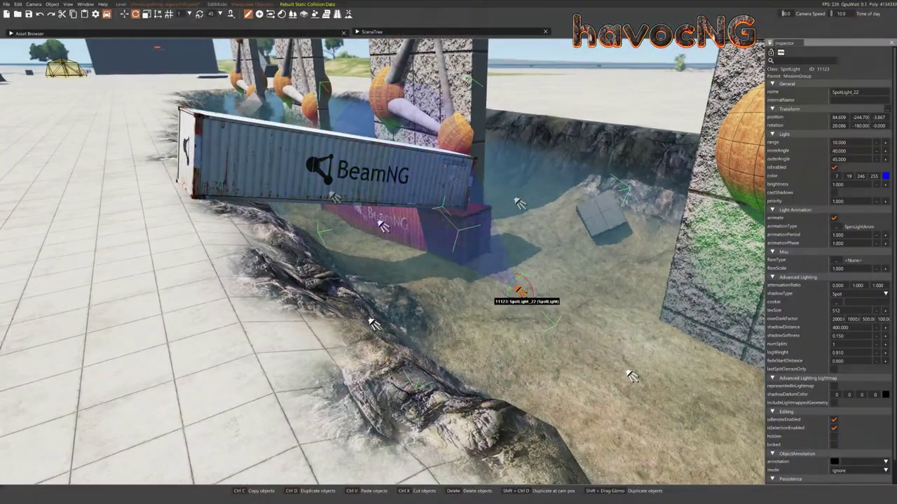
# - Create a particle emitter at the upper inner rim of the large tunnel's open end
pyautogui.press('s')
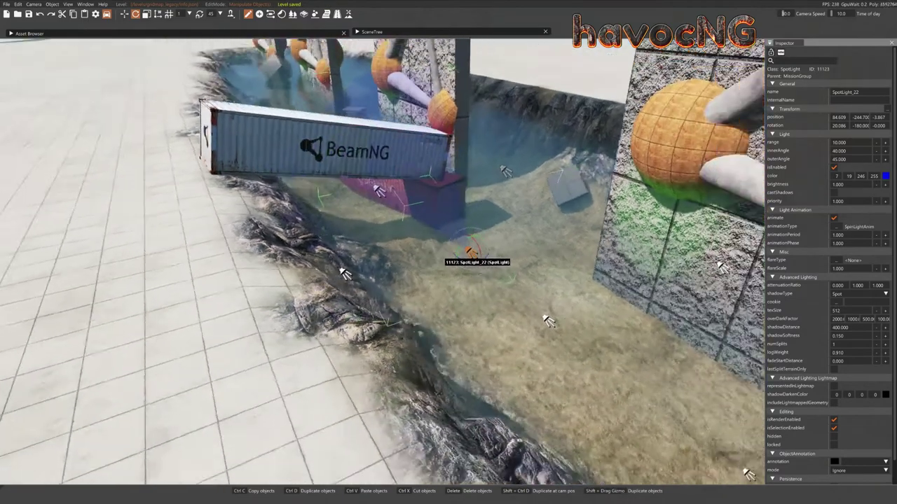
pyautogui.moveTo(383, 261); pyautogui.dragTo(520, 117, button='right')
pyautogui.press('w')
pyautogui.press('w')
pyautogui.press('w')
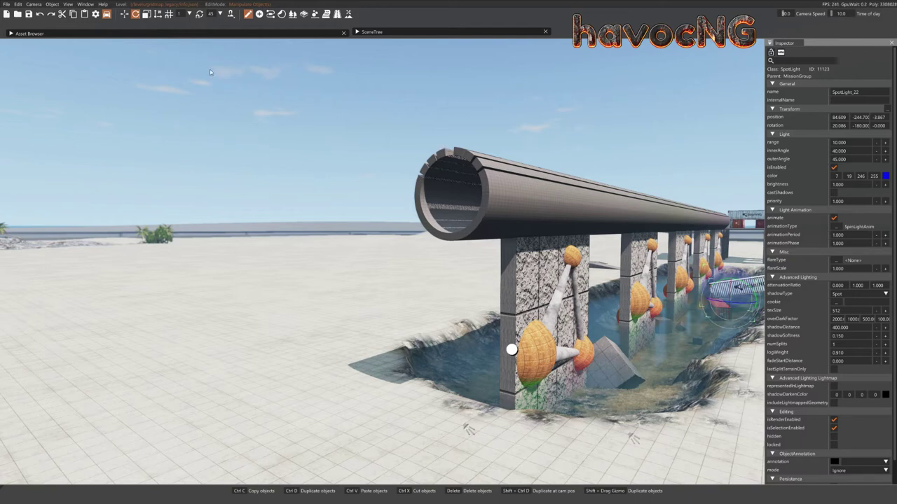
pyautogui.press('w')
pyautogui.moveTo(340, 127); pyautogui.dragTo(372, 100, button='right')
pyautogui.press('s')
pyautogui.press('d')
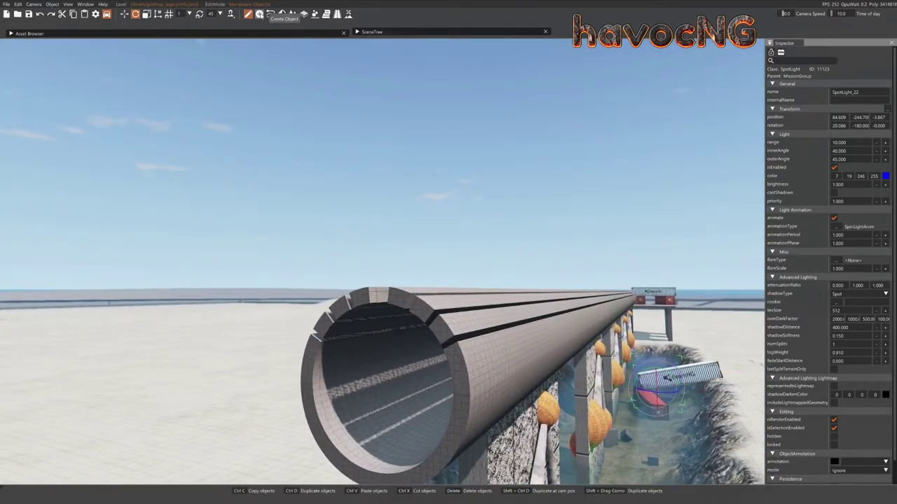
pyautogui.click(259, 14)
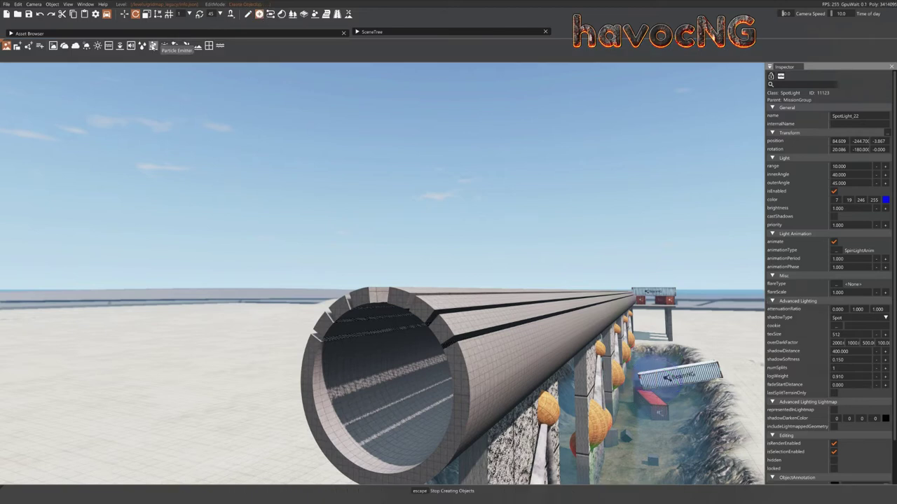
pyautogui.click(154, 46)
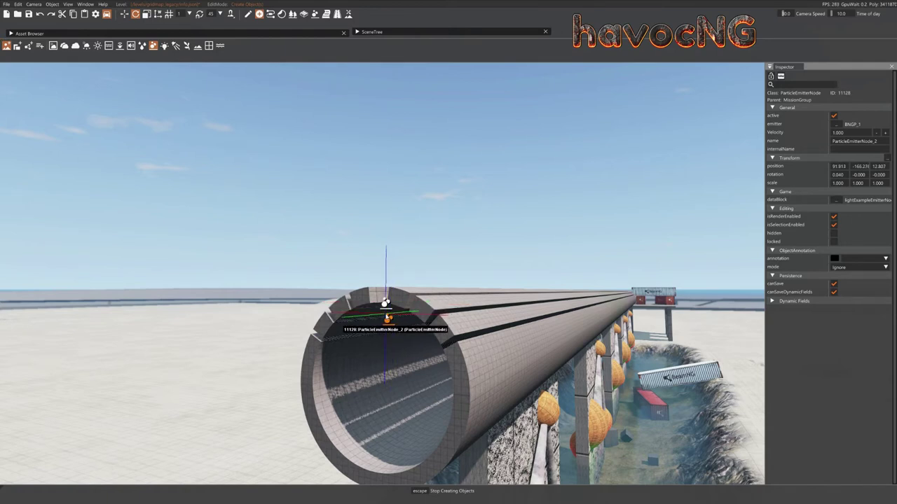
# - Run the simulation briefly outside the editor to preview the emitter's particles, pause it, and return to editing
pyautogui.press('F11')
pyautogui.press('j')
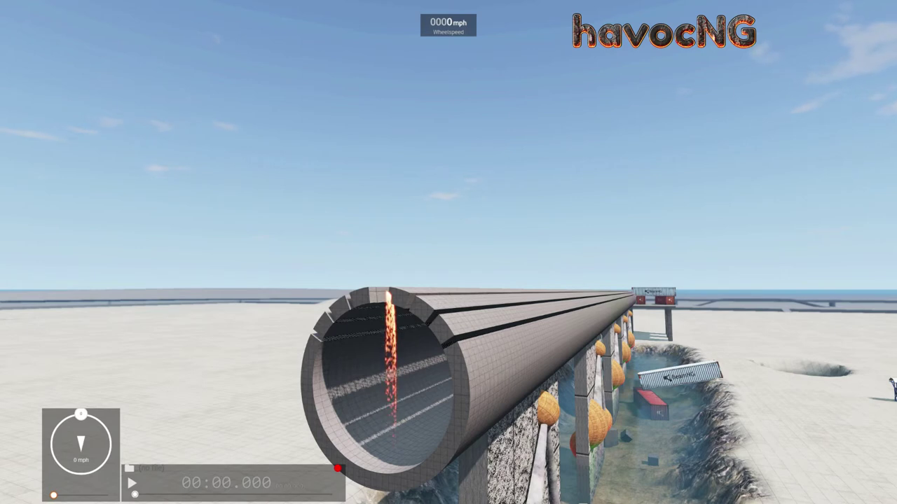
pyautogui.press('j')
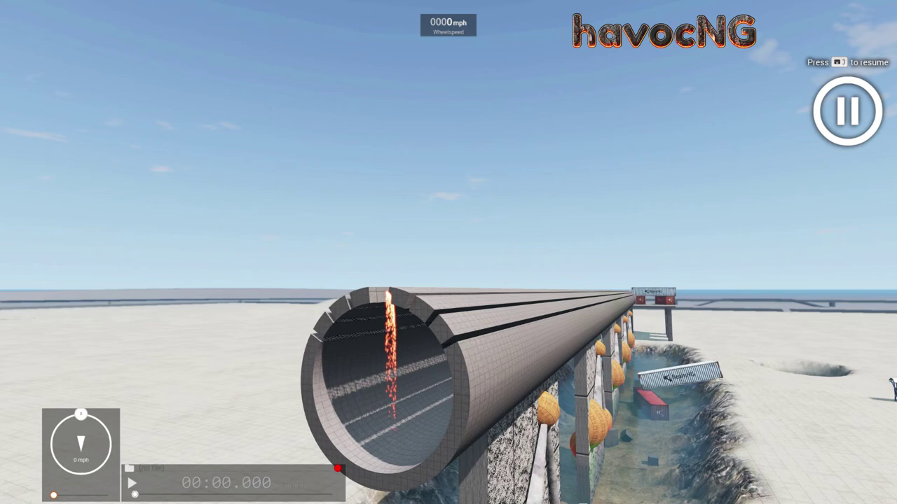
pyautogui.press('F11')
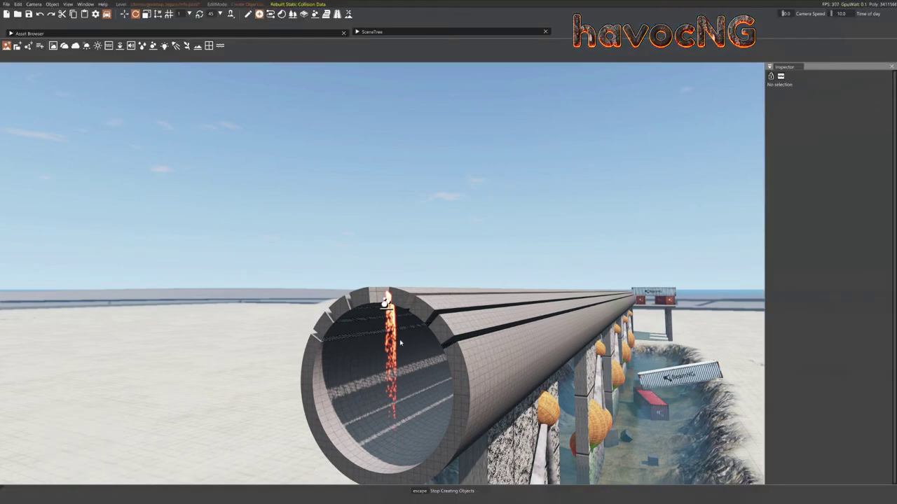
pyautogui.moveTo(416, 345)
pyautogui.mouseDown(button='right')
pyautogui.moveTo(416, 415)
pyautogui.moveTo(413, 280)
pyautogui.moveTo(376, 327)
pyautogui.mouseUp(button='right')
pyautogui.press('w')
pyautogui.press('s')
pyautogui.press('d')
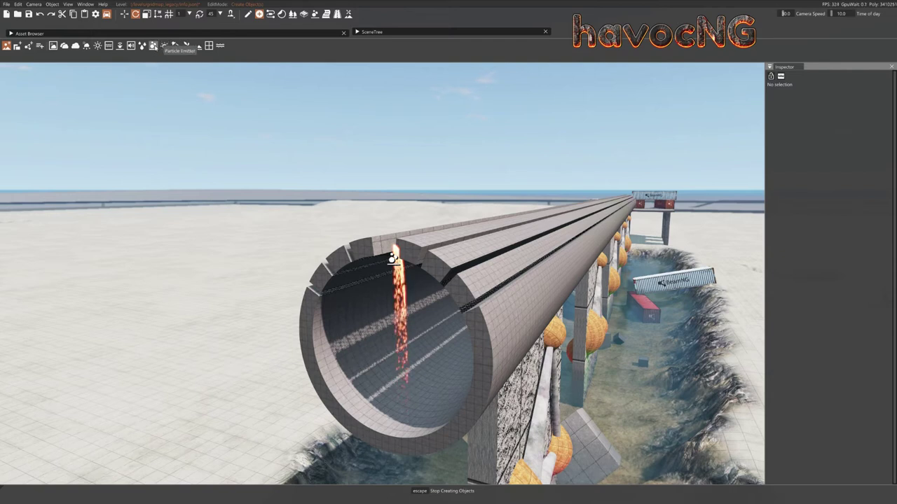
pyautogui.click(155, 47)
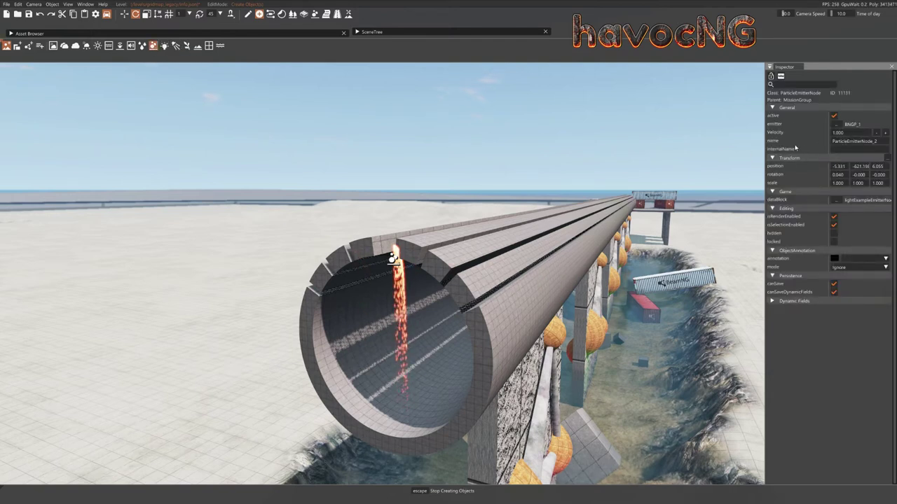
pyautogui.press('d')
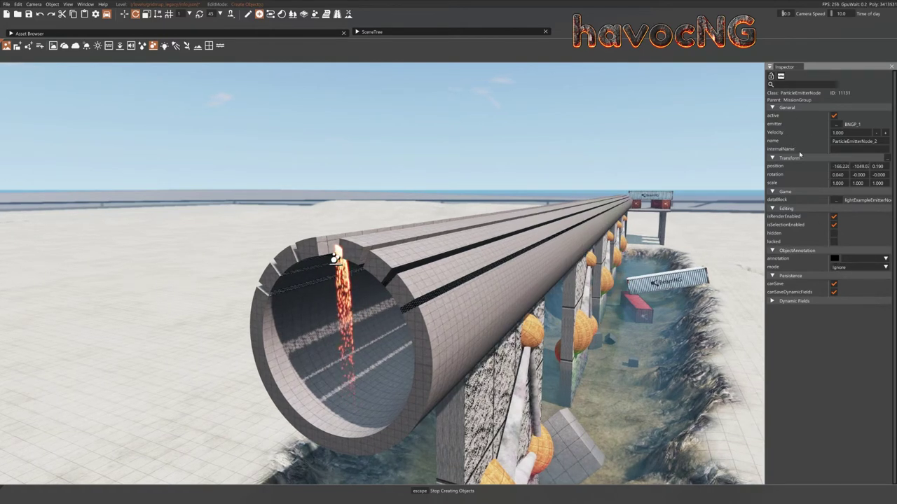
pyautogui.click(838, 124)
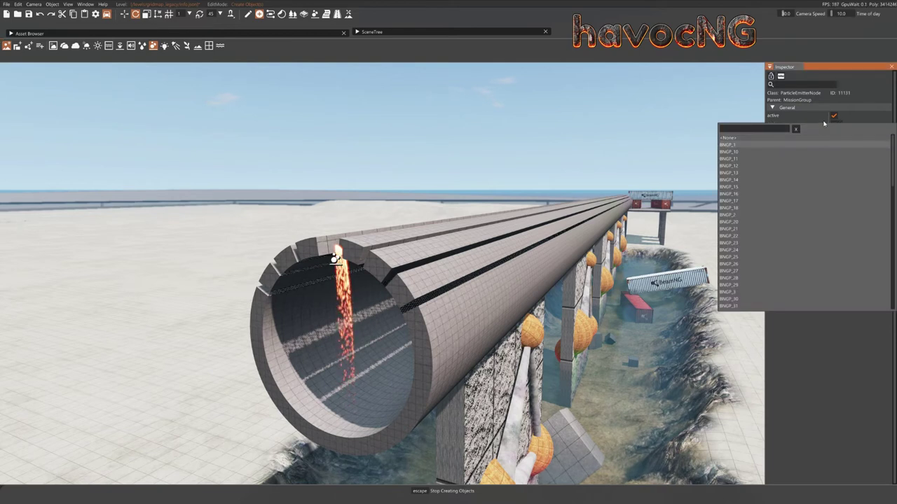
pyautogui.click(817, 120)
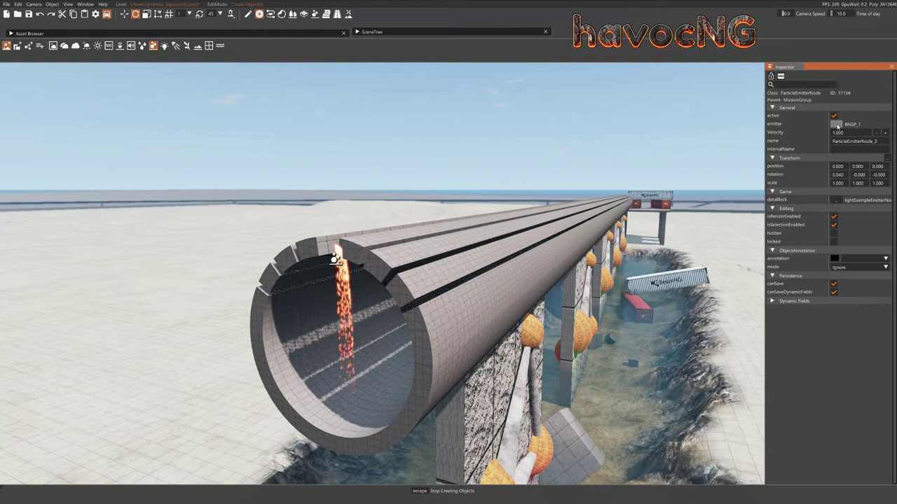
pyautogui.click(838, 124)
pyautogui.click(755, 153)
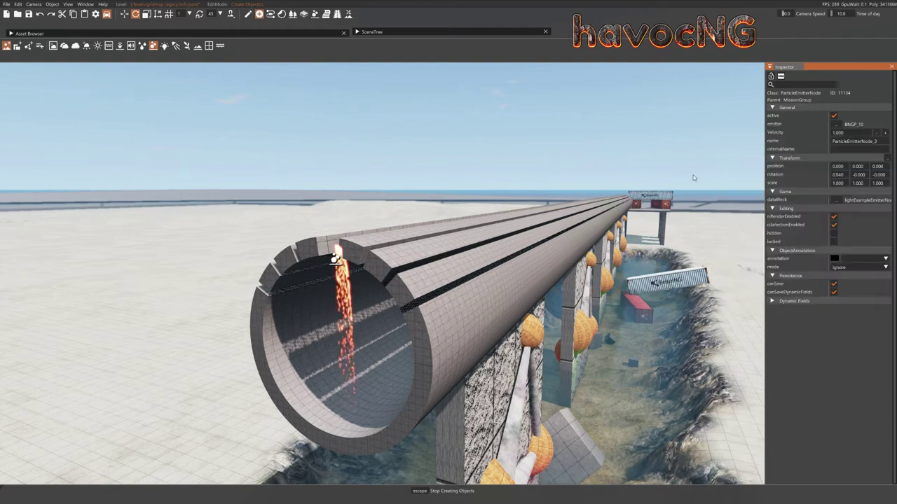
pyautogui.click(838, 124)
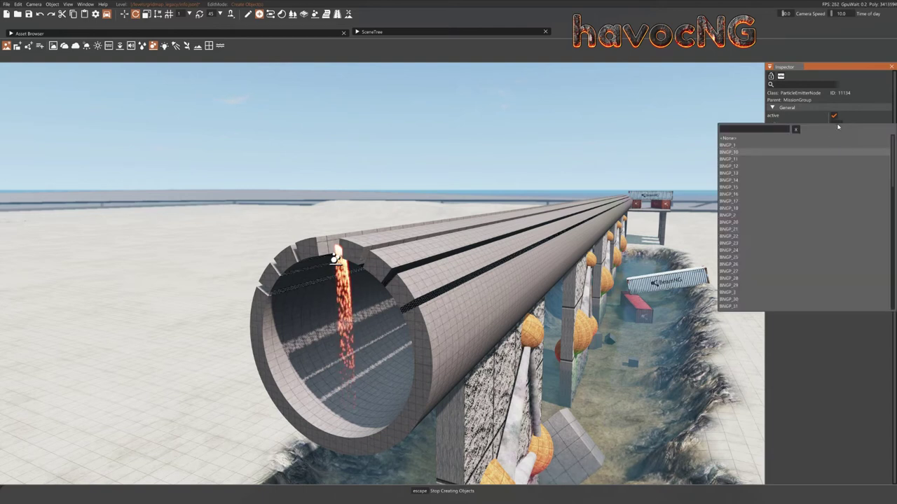
pyautogui.click(742, 145)
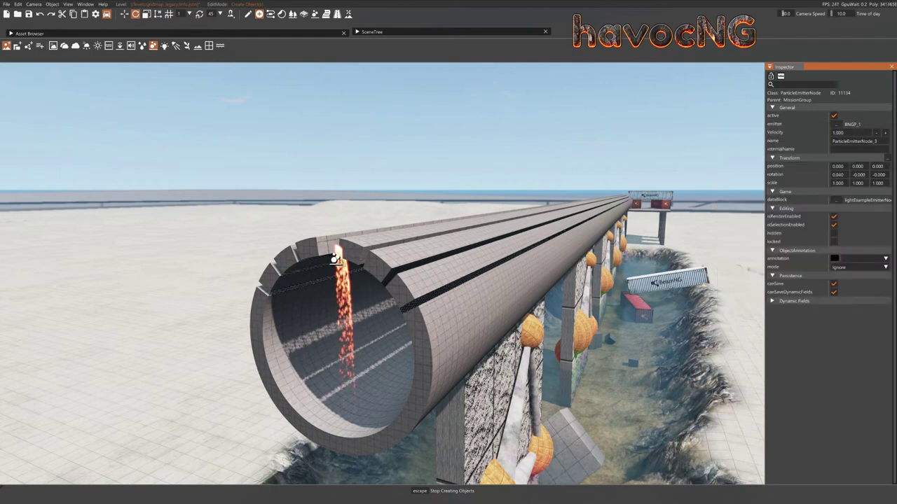
pyautogui.moveTo(586, 212); pyautogui.dragTo(409, 323)
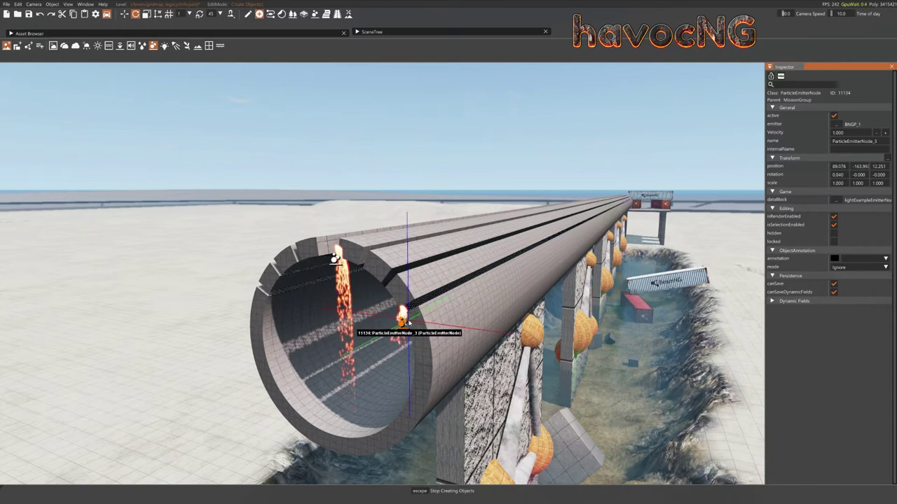
# - Move the particle emitter to just above the upper rim of the tunnel's open end and set its emitter type to BNGP_13
pyautogui.click(247, 14)
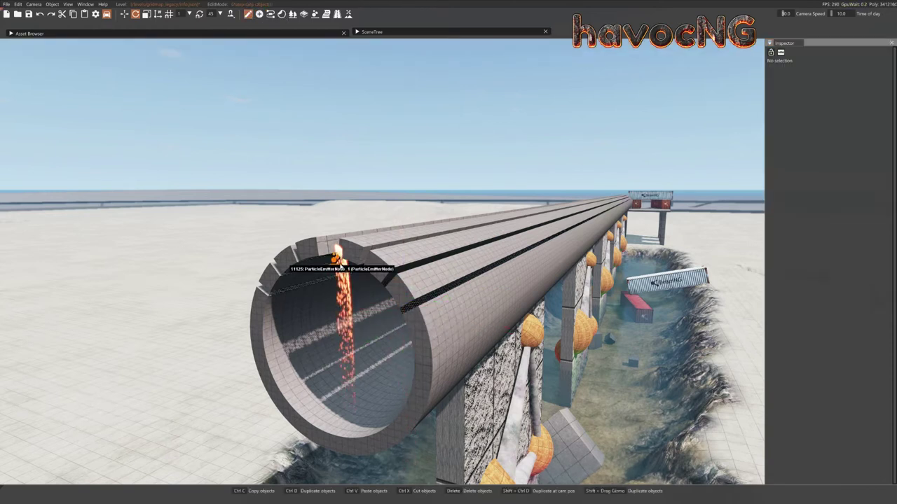
pyautogui.click(336, 259)
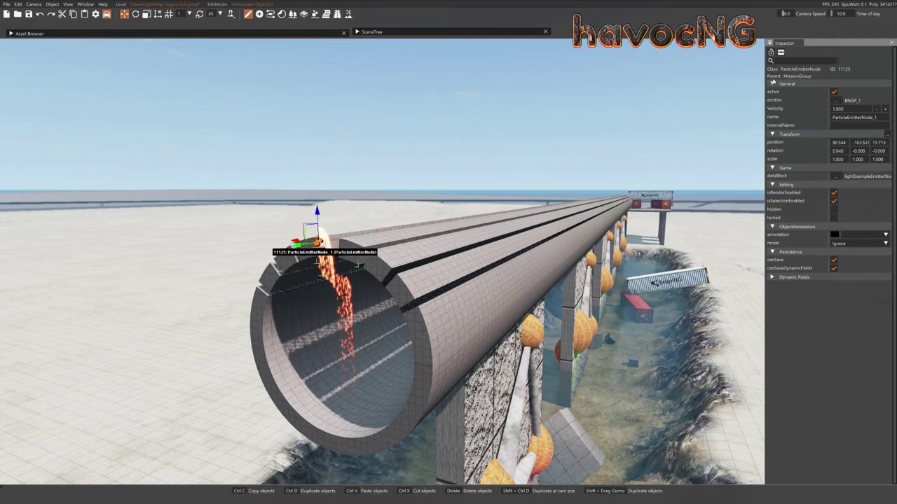
pyautogui.click(841, 104)
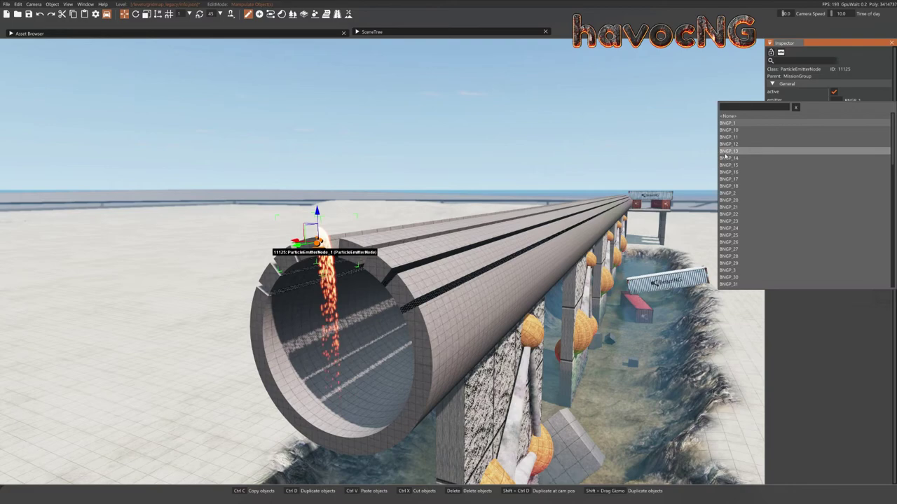
pyautogui.click(771, 155)
pyautogui.press('a')
pyautogui.moveTo(555, 226)
pyautogui.mouseDown(button='right')
pyautogui.moveTo(491, 273)
pyautogui.moveTo(428, 238)
pyautogui.moveTo(556, 226)
pyautogui.mouseUp(button='right')
pyautogui.press('d')
pyautogui.moveTo(329, 229); pyautogui.dragTo(252, 231, button='right')
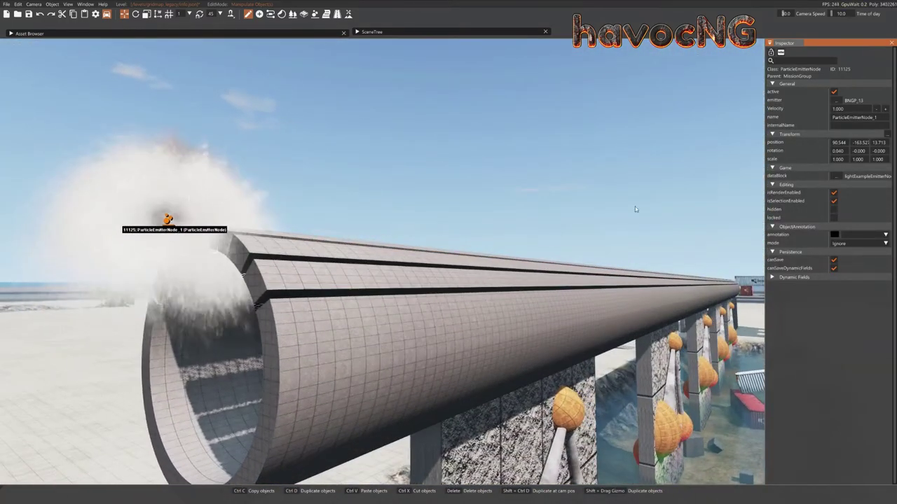
# - Change the particle emitter above the tunnel's open end to the BNGP_confetti type
pyautogui.click(836, 101)
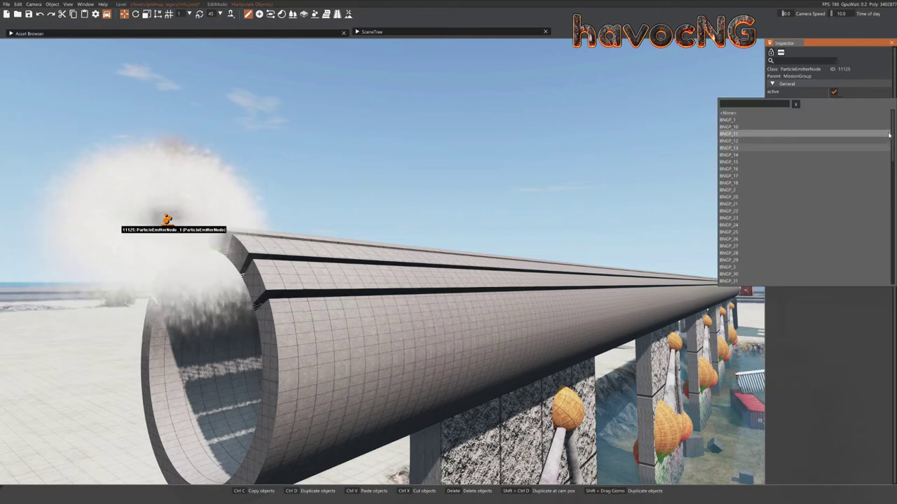
pyautogui.moveTo(893, 138); pyautogui.dragTo(881, 251)
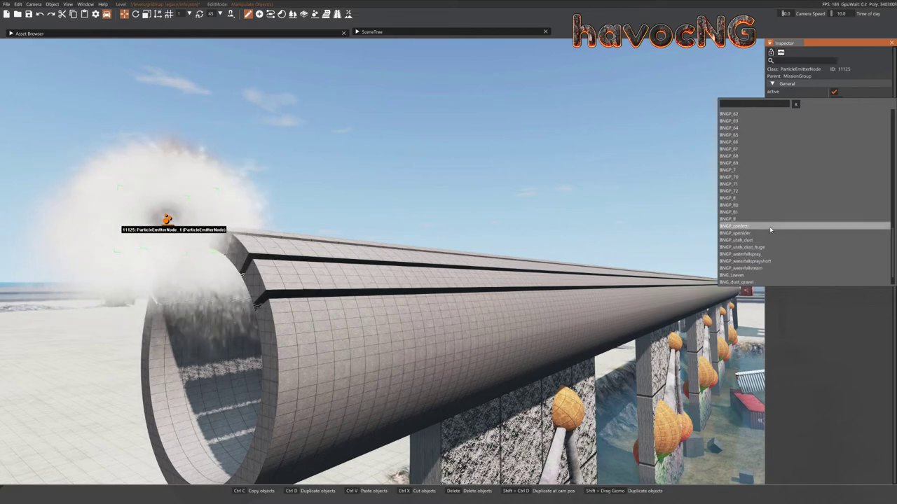
pyautogui.click(770, 227)
pyautogui.press('a')
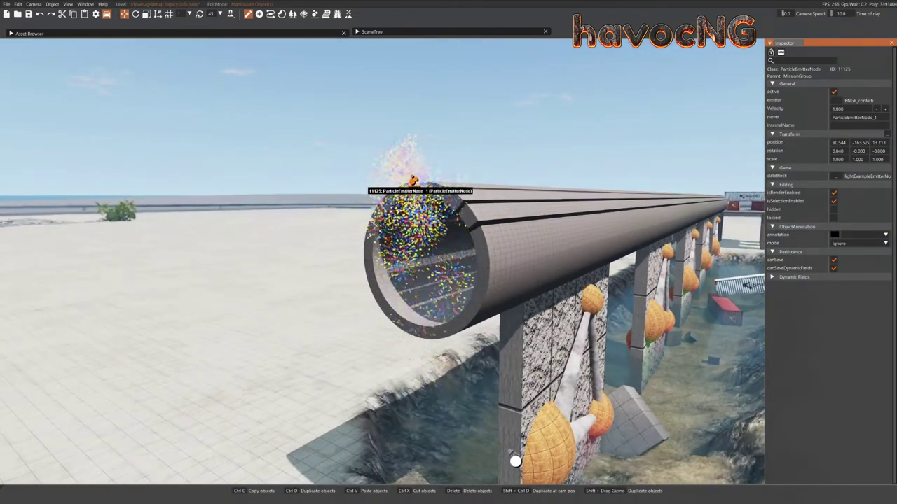
pyautogui.press('d')
pyautogui.moveTo(674, 100); pyautogui.dragTo(674, 101, button='right')
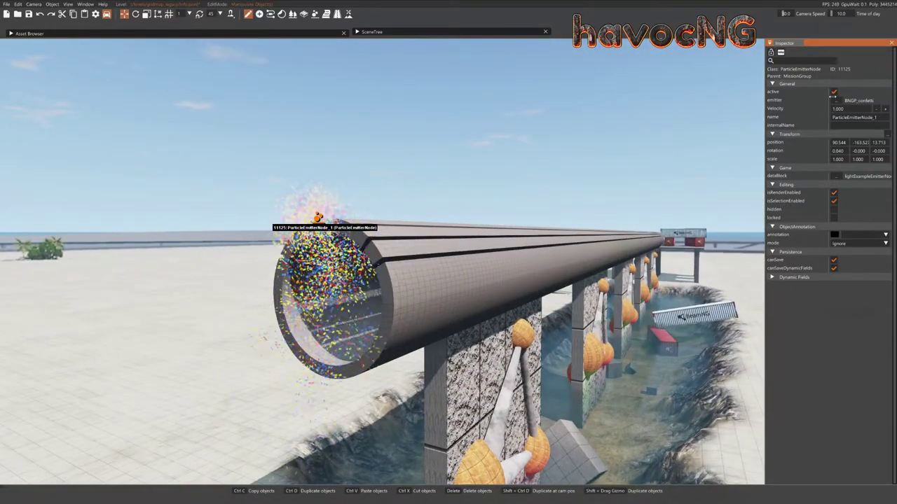
# - Set the emitter to BNGP_waterfallsteam and move it down into the crater beside the first pillar, at Z about 2.870
pyautogui.click(848, 100)
pyautogui.click(750, 273)
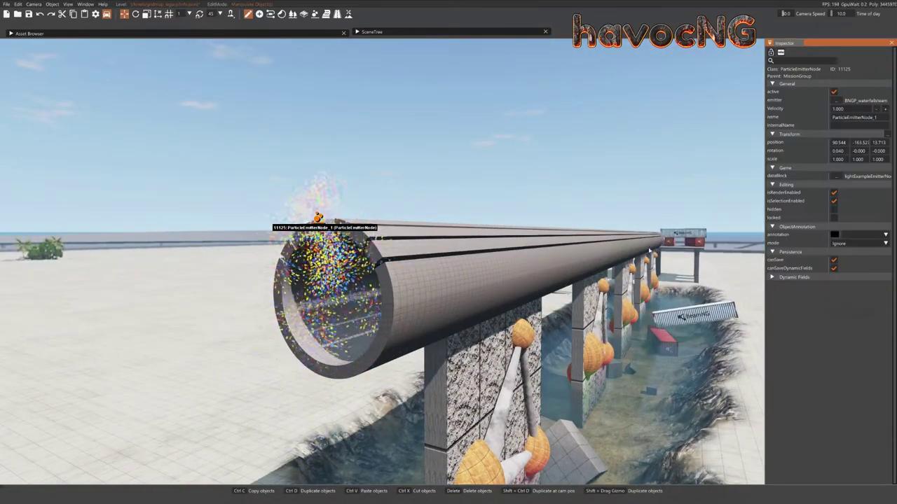
pyautogui.press('a')
pyautogui.moveTo(701, 273); pyautogui.dragTo(702, 302, button='right')
pyautogui.press('d')
pyautogui.moveTo(483, 401)
pyautogui.mouseDown(button='right')
pyautogui.moveTo(396, 344)
pyautogui.moveTo(415, 337)
pyautogui.mouseUp(button='right')
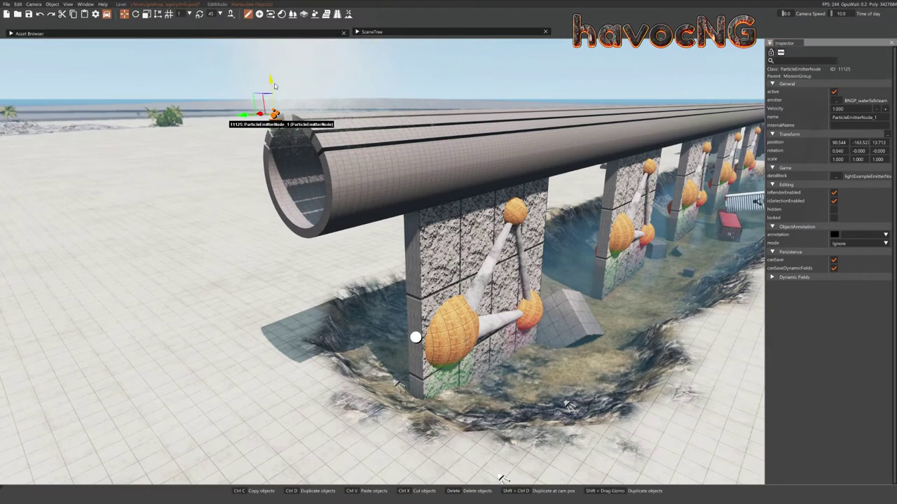
pyautogui.moveTo(270, 78); pyautogui.dragTo(358, 312)
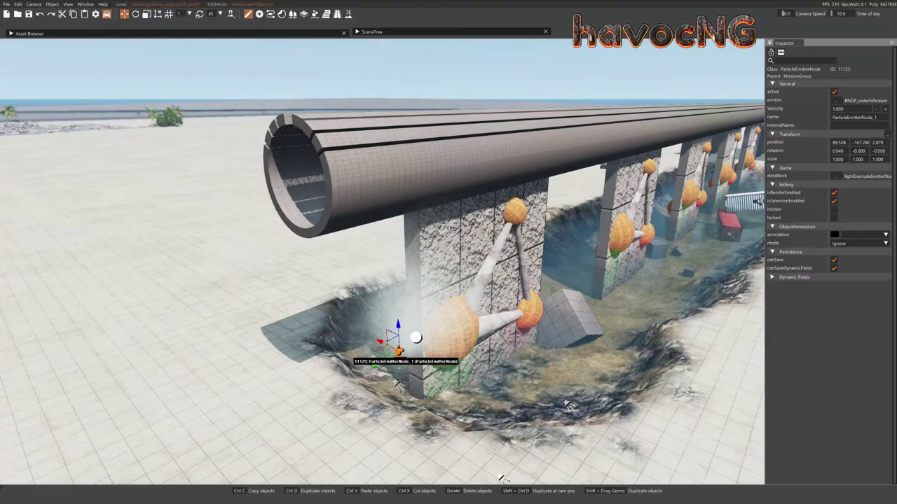
# - Lower the waterfall steam emitter beside the first pillar to Z -0.560
pyautogui.press('w')
pyautogui.moveTo(416, 294); pyautogui.dragTo(329, 280, button='right')
pyautogui.press('d')
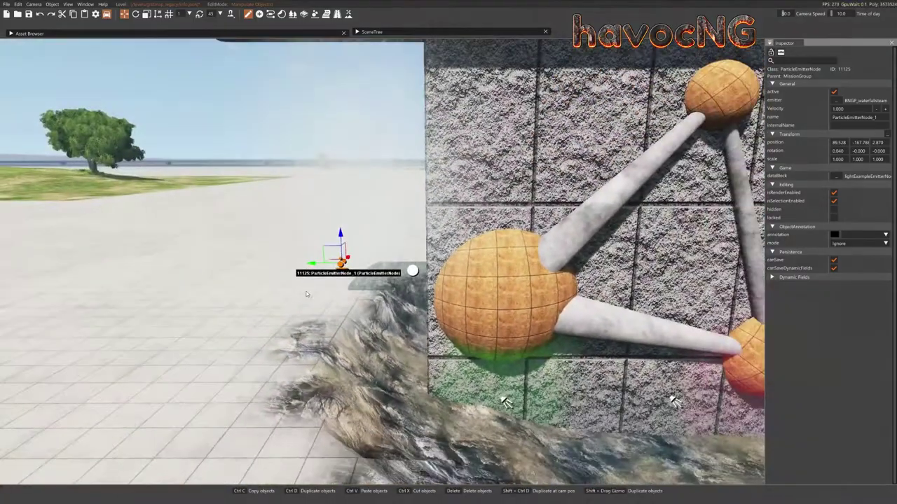
pyautogui.moveTo(342, 232); pyautogui.dragTo(343, 238)
pyautogui.moveTo(375, 347); pyautogui.dragTo(501, 386, button='right')
pyautogui.press('a')
pyautogui.moveTo(428, 361); pyautogui.dragTo(411, 360, button='right')
pyautogui.press('a')
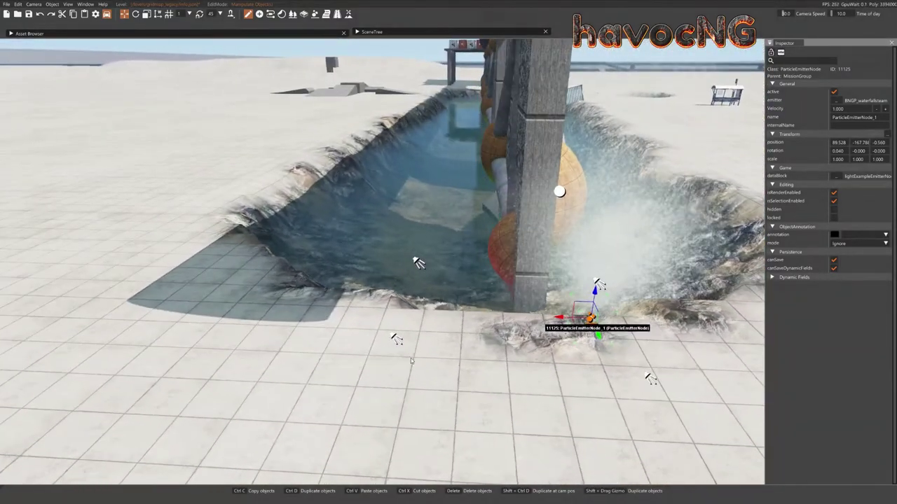
# - Move the steam emitter along the crater into the gap between the first two pillars, at X about 91.060 and Y about -190
pyautogui.press('d')
pyautogui.moveTo(503, 315)
pyautogui.mouseDown(button='right')
pyautogui.moveTo(410, 284)
pyautogui.moveTo(490, 316)
pyautogui.moveTo(421, 316)
pyautogui.moveTo(491, 309)
pyautogui.mouseUp(button='right')
pyautogui.press('d')
pyautogui.press('d')
pyautogui.press('s')
pyautogui.press('d')
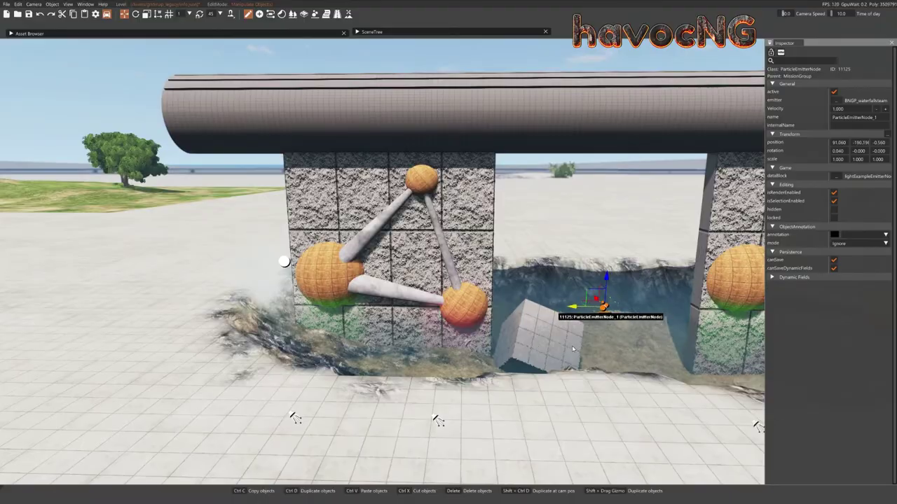
# - Examine the steam between the two pillars from several viewpoints inside and outside the editor, and return to editing
pyautogui.press('d')
pyautogui.moveTo(576, 347); pyautogui.dragTo(694, 400, button='right')
pyautogui.press('w')
pyautogui.press('s')
pyautogui.press('w')
pyautogui.press('s')
pyautogui.press('s')
pyautogui.press('d')
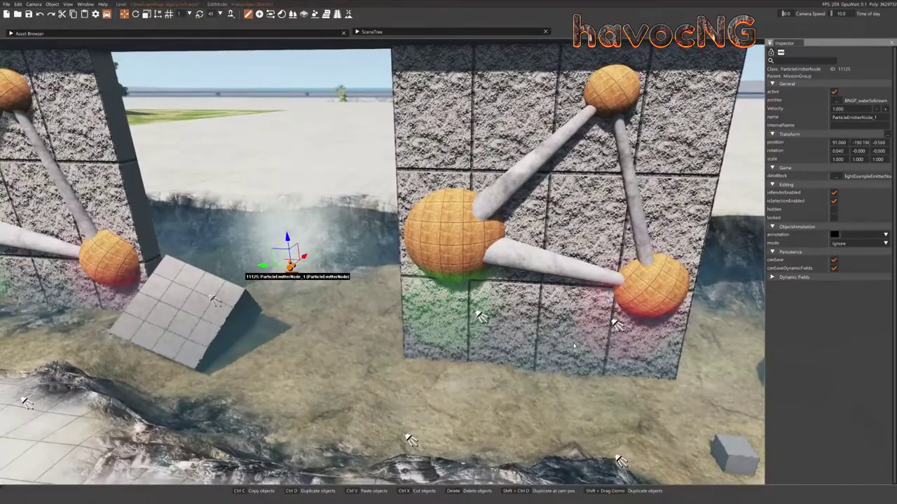
pyautogui.press('F11')
pyautogui.press('d')
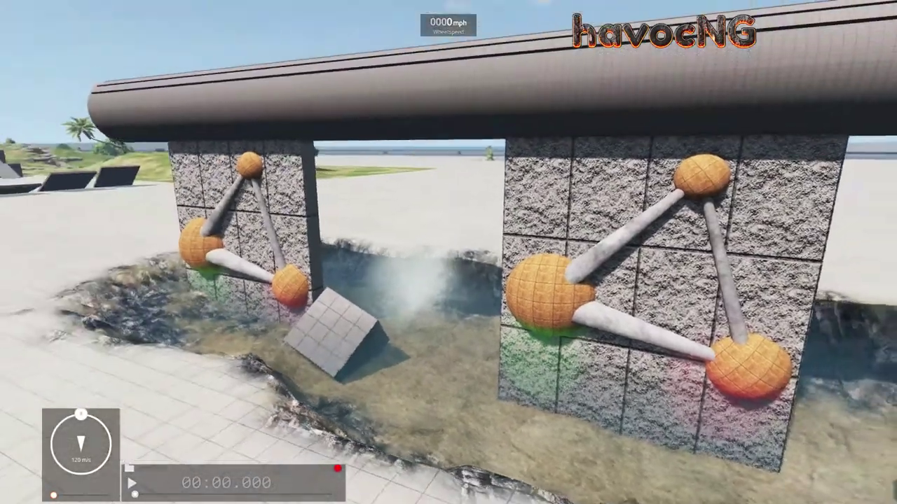
pyautogui.press('w')
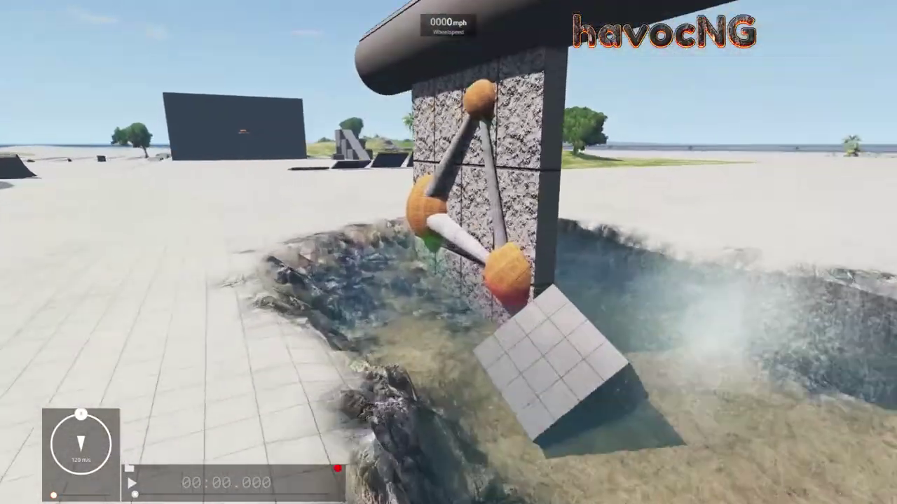
pyautogui.press('s')
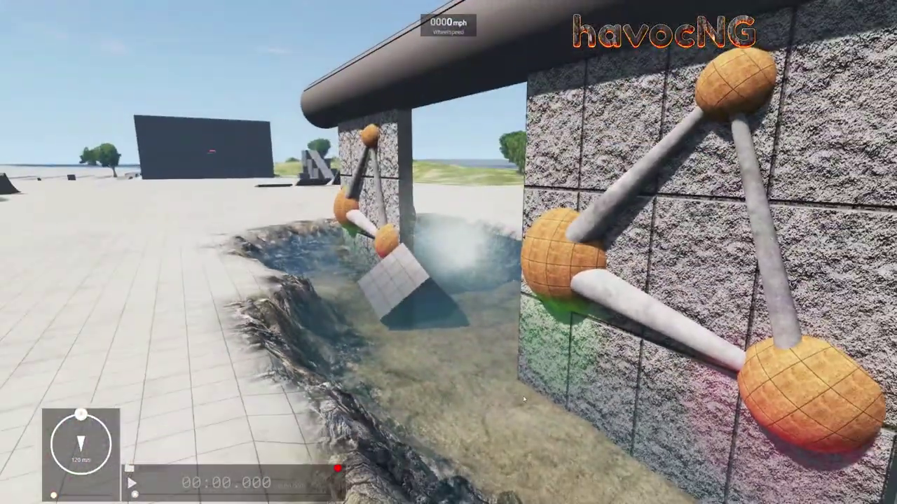
pyautogui.press('F11')
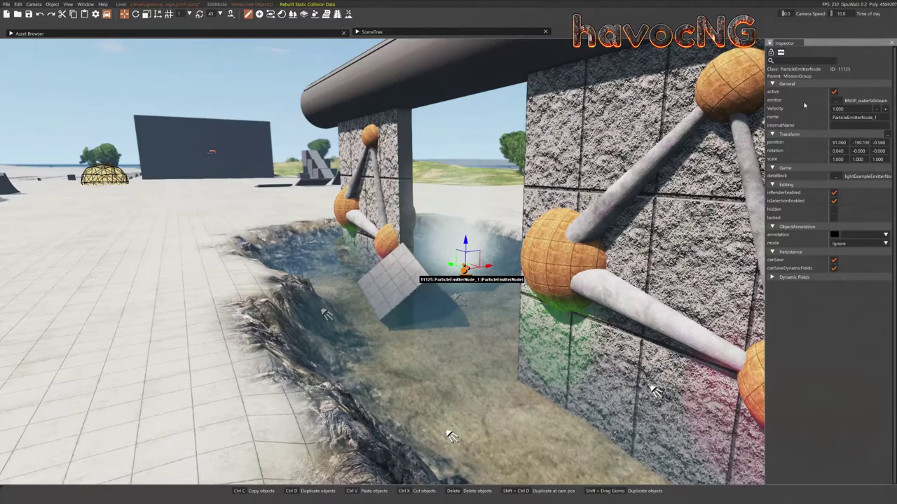
# - Change the emitter between the two pillars to BNGP_sprinkler and inspect its spray up close
pyautogui.click(841, 102)
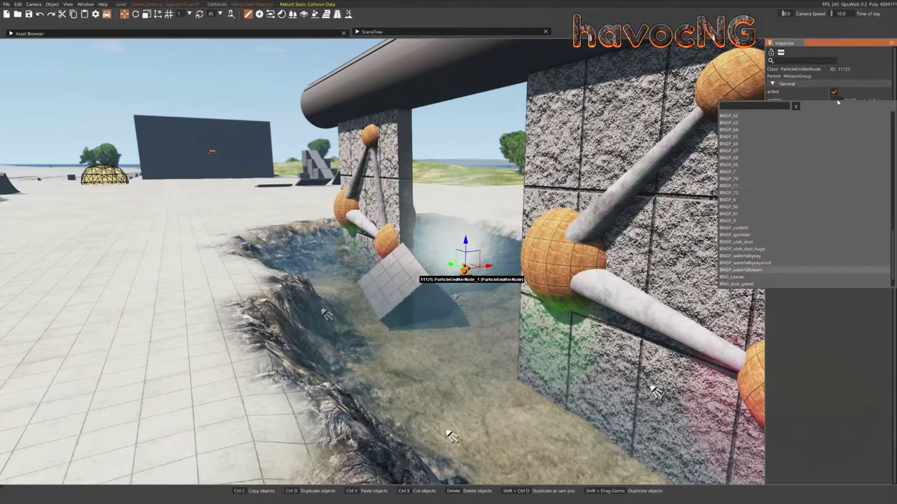
pyautogui.click(735, 234)
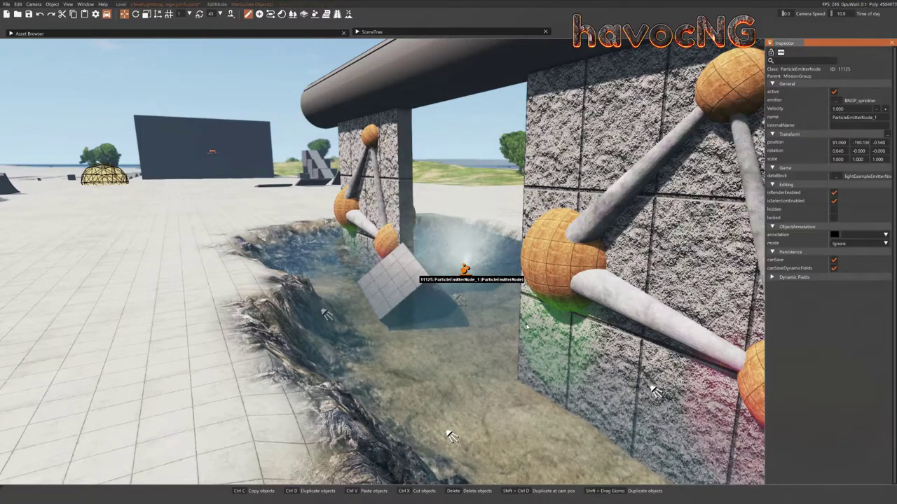
pyautogui.press('w')
pyautogui.moveTo(526, 327)
pyautogui.mouseDown(button='right')
pyautogui.moveTo(457, 397)
pyautogui.moveTo(485, 363)
pyautogui.moveTo(559, 340)
pyautogui.moveTo(630, 333)
pyautogui.moveTo(633, 277)
pyautogui.moveTo(637, 351)
pyautogui.moveTo(544, 304)
pyautogui.moveTo(541, 325)
pyautogui.mouseUp(button='right')
pyautogui.press('s')
pyautogui.press('w')
pyautogui.press('s')
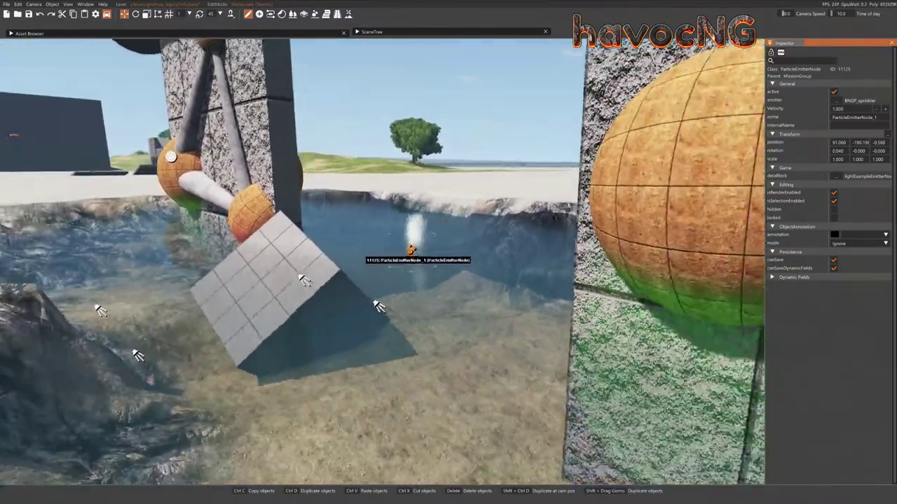
# - Delete the sprinkler emitter between the two pillars
pyautogui.press('d')
pyautogui.press('Delete')
pyautogui.moveTo(468, 284); pyautogui.dragTo(356, 299, button='right')
pyautogui.press('s')
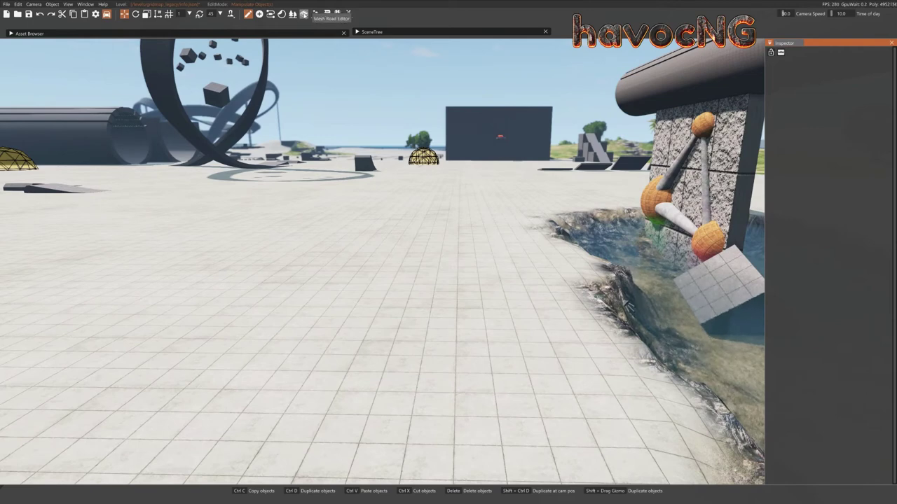
# - Create a straight two-node mesh road on the flat ground beside the crater, with width 6.000 and depth 0.500
pyautogui.click(303, 14)
pyautogui.moveTo(624, 301); pyautogui.dragTo(704, 437, button='right')
pyautogui.press('w')
pyautogui.press('s')
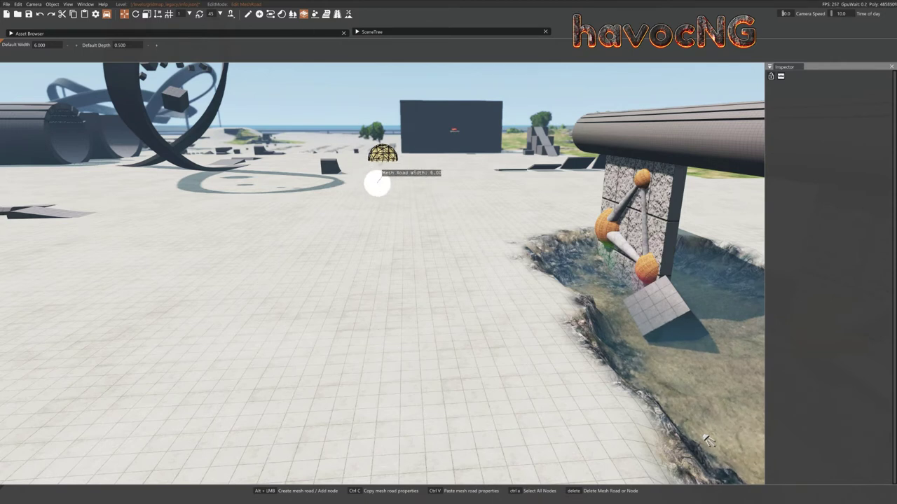
pyautogui.keyDown('alt'); pyautogui.click(377, 180); pyautogui.keyUp('alt')
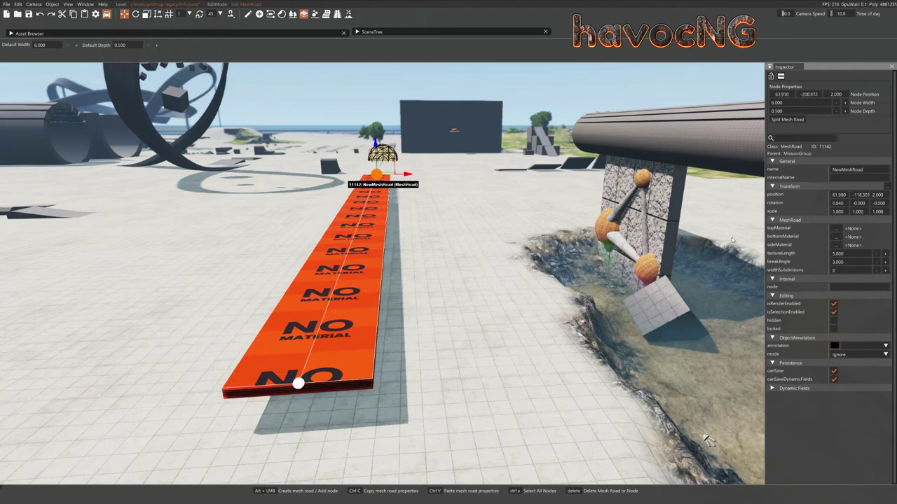
# - Try a node width of 6.500 on the mesh road and restore it to 6.000
pyautogui.press('w')
pyautogui.press('a')
pyautogui.moveTo(707, 127); pyautogui.dragTo(708, 183, button='right')
pyautogui.press('d')
pyautogui.moveTo(592, 242); pyautogui.dragTo(506, 250, button='right')
pyautogui.press('s')
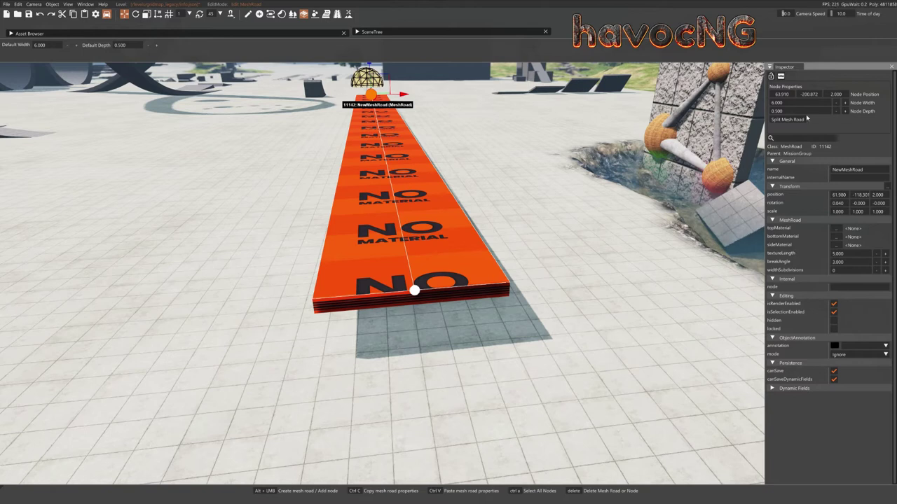
pyautogui.moveTo(844, 103); pyautogui.dragTo(845, 103)
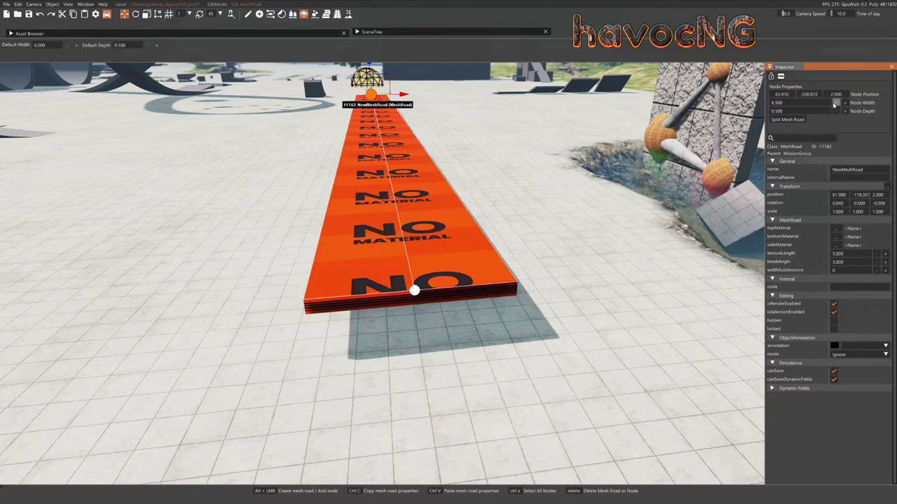
pyautogui.moveTo(836, 106); pyautogui.dragTo(835, 106)
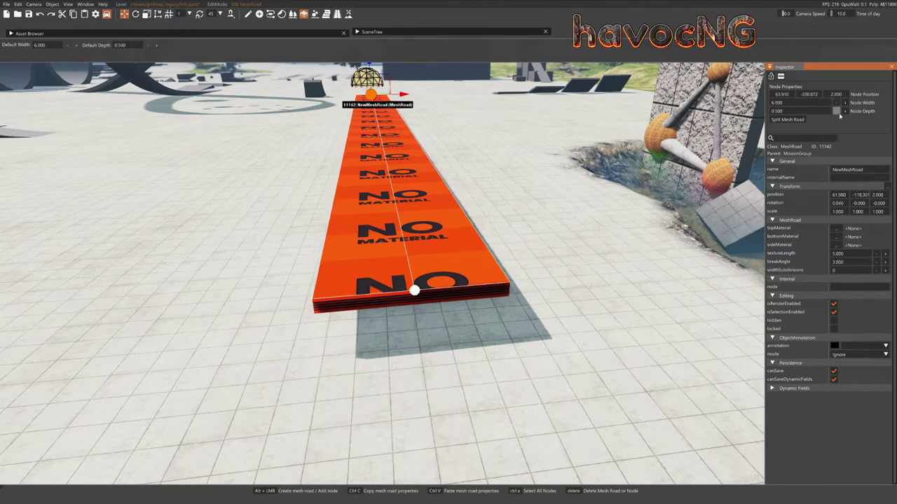
# - Try a thinner node depth on the mesh road and restore it to 0.500
pyautogui.moveTo(577, 292); pyautogui.dragTo(536, 232, button='right')
pyautogui.press('w')
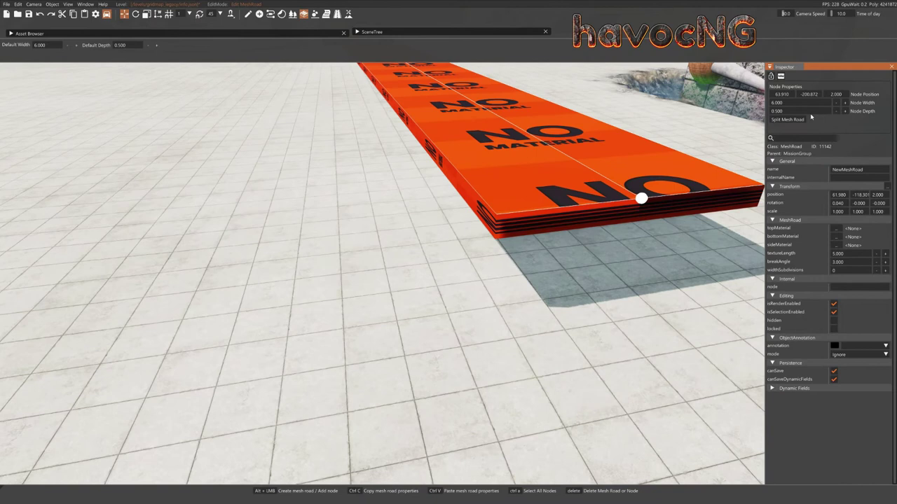
pyautogui.moveTo(838, 113); pyautogui.dragTo(837, 114)
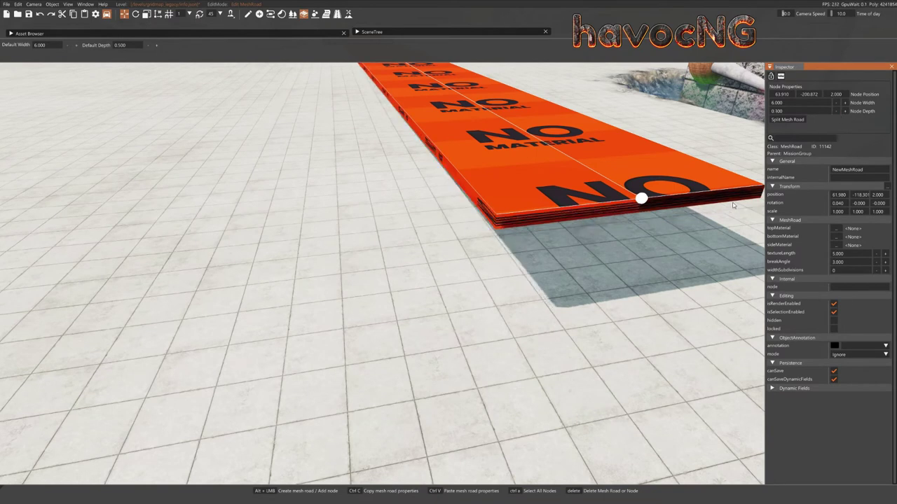
pyautogui.click(845, 112)
pyautogui.click(845, 112)
pyautogui.rightClick(791, 240)
pyautogui.press('s')
pyautogui.press('d')
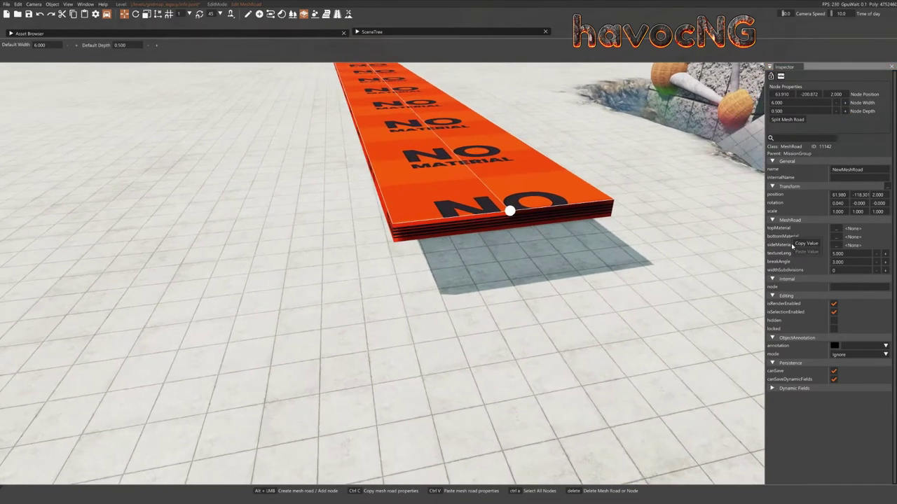
# - Assign track_editor_A_center to the mesh road's top and side materials and track_editor_grid to its bottom material
pyautogui.click(842, 229)
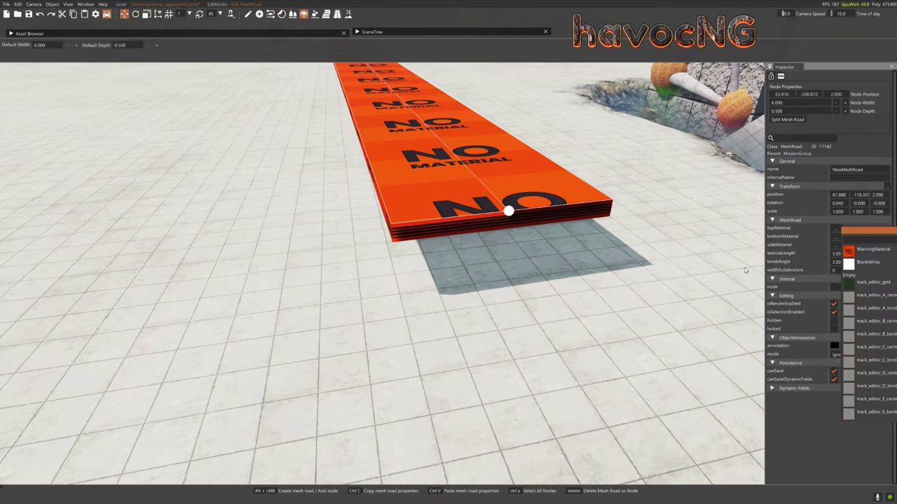
pyautogui.click(850, 296)
pyautogui.click(835, 237)
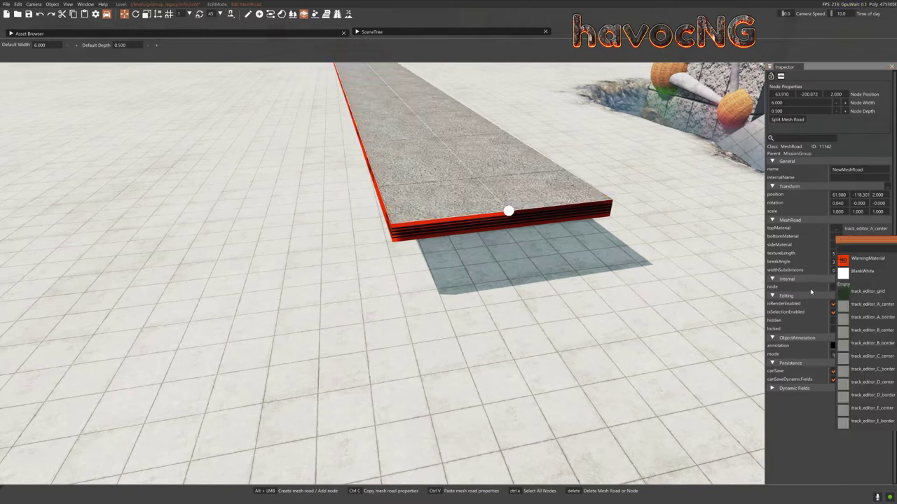
pyautogui.click(843, 292)
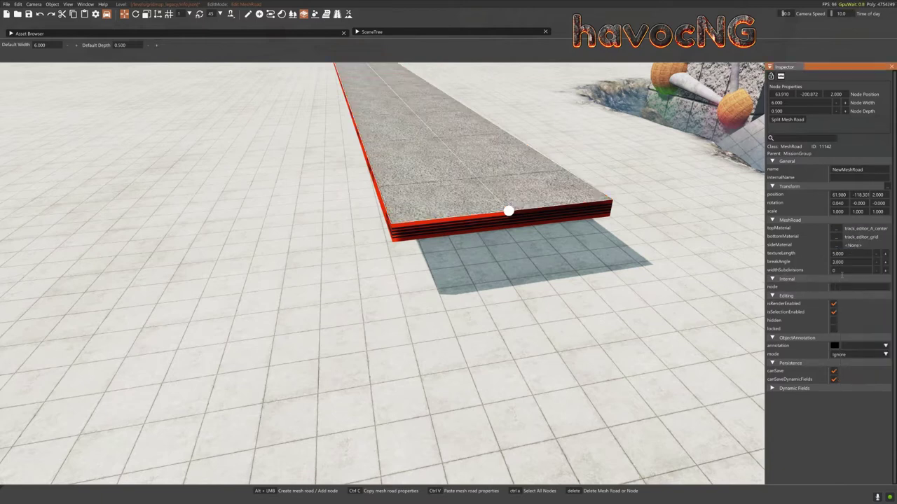
pyautogui.click(835, 245)
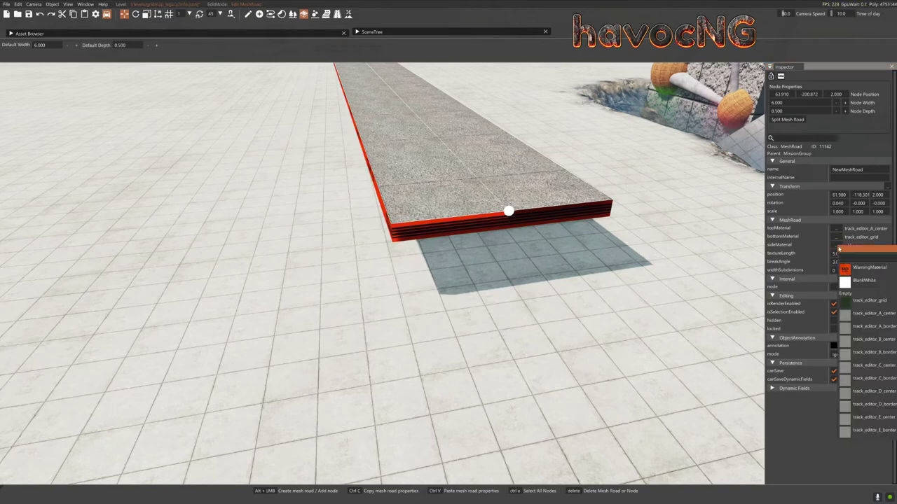
pyautogui.click(847, 319)
# - Select the mesh road as an object and raise it to a Z position of about 11.886
pyautogui.moveTo(560, 294); pyautogui.dragTo(546, 281, button='right')
pyautogui.press('s')
pyautogui.moveTo(571, 371); pyautogui.dragTo(543, 278, button='right')
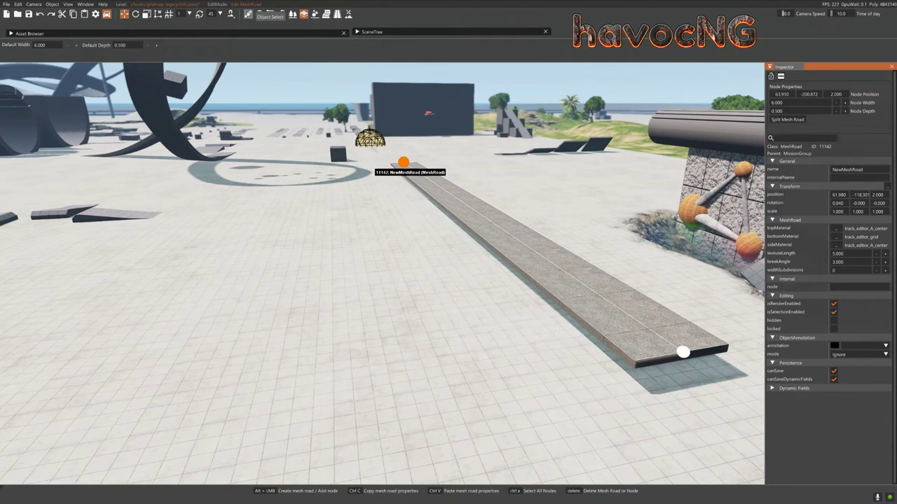
pyautogui.click(248, 14)
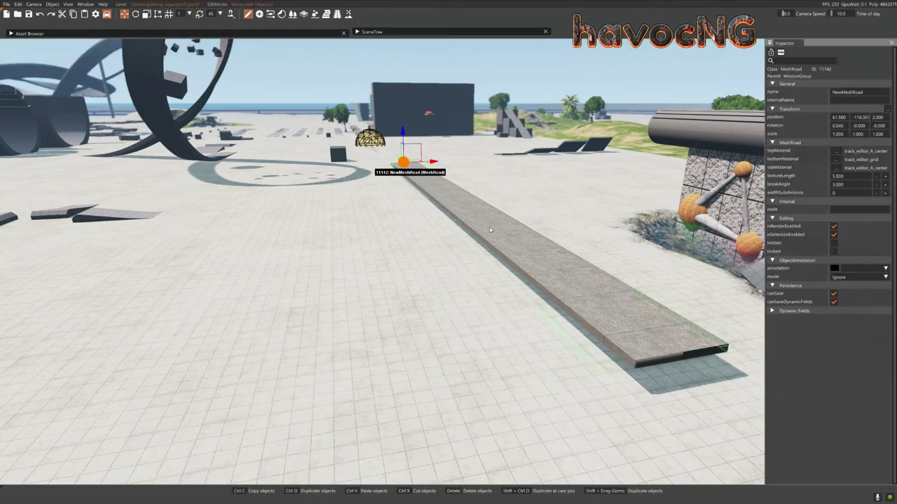
pyautogui.moveTo(404, 137); pyautogui.dragTo(404, 89)
# - Move the raised mesh road up to the wall platform holding the orange car, at about X 89, Y -13
pyautogui.moveTo(404, 89); pyautogui.dragTo(320, 133, button='right')
pyautogui.press('w')
pyautogui.press('w')
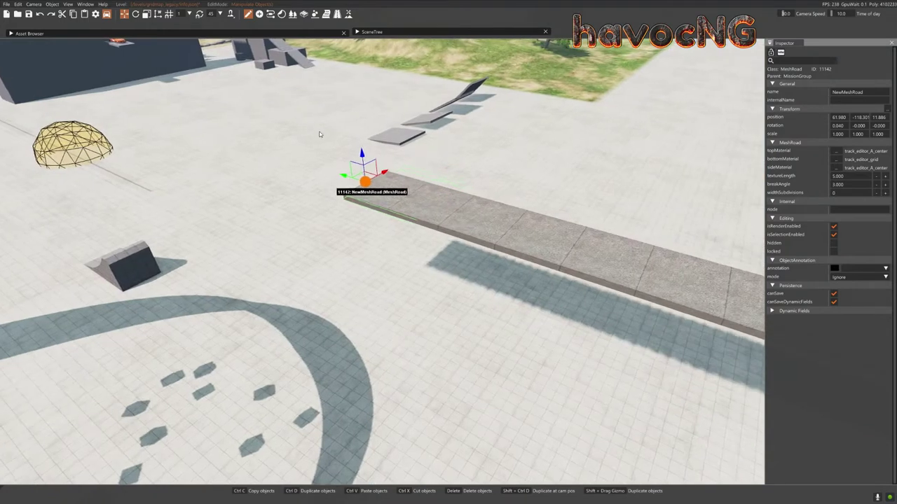
pyautogui.moveTo(341, 175); pyautogui.dragTo(105, 21)
pyautogui.moveTo(174, 176); pyautogui.dragTo(189, 190, button='right')
pyautogui.press('w')
pyautogui.press('w')
pyautogui.press('s')
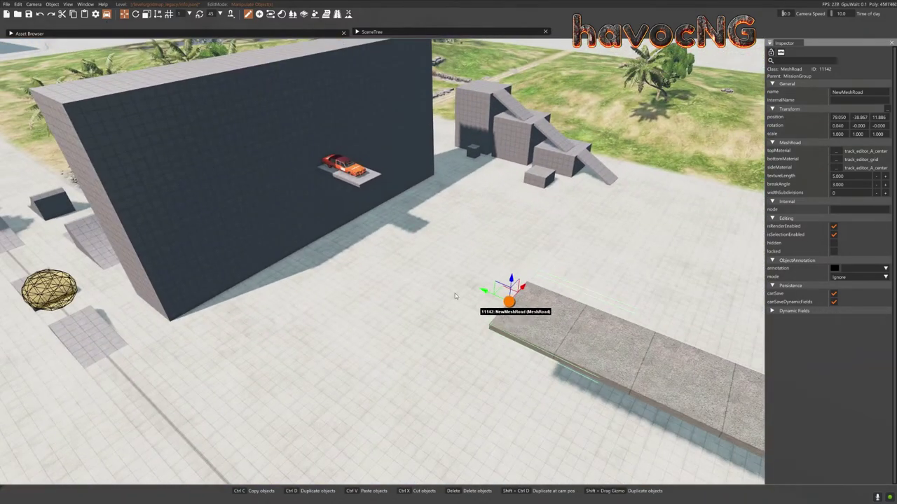
pyautogui.moveTo(484, 293); pyautogui.dragTo(379, 181)
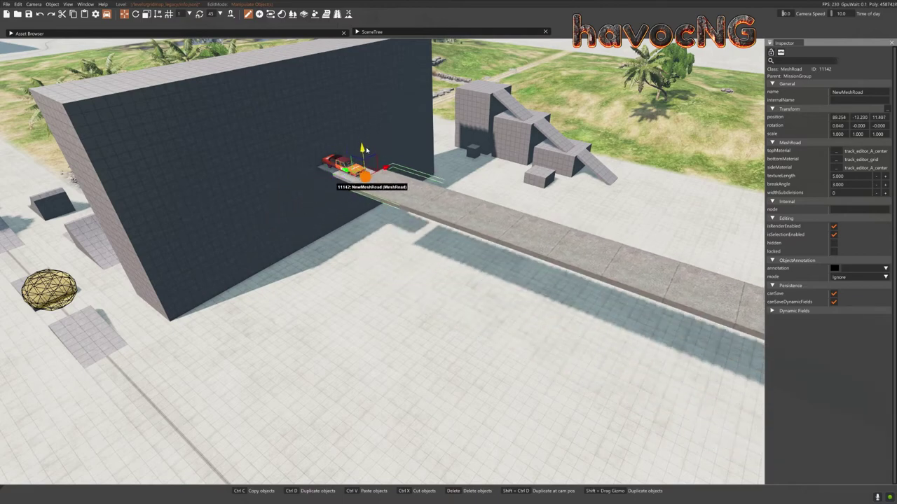
# - Delete the mesh road from beside the orange car's platform
pyautogui.moveTo(369, 156); pyautogui.dragTo(337, 134, button='right')
pyautogui.press('w')
pyautogui.press('s')
pyautogui.press('s')
pyautogui.press('a')
pyautogui.press('d')
pyautogui.press('d')
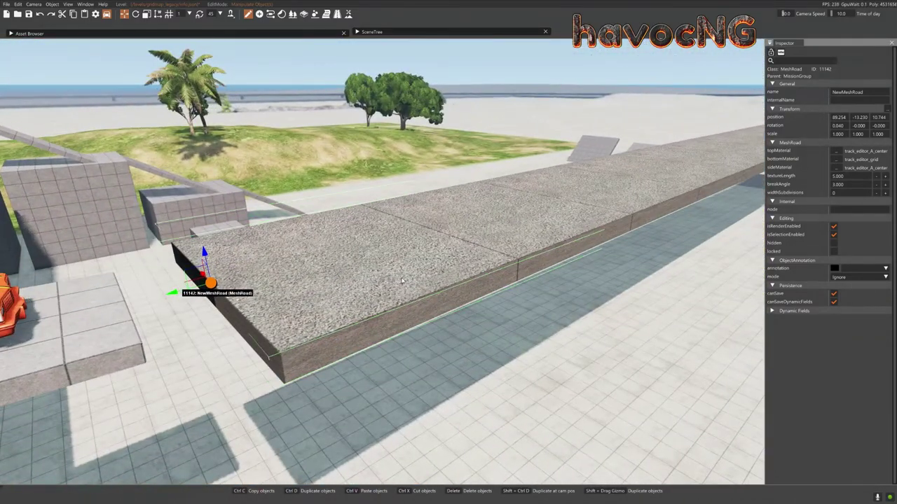
pyautogui.press('Delete')
# - Leave the world editor and reset the damaged orange car on the wall platform
pyautogui.moveTo(405, 290); pyautogui.dragTo(353, 273, button='right')
pyautogui.press('d')
pyautogui.press('a')
pyautogui.press('w')
pyautogui.press('s')
pyautogui.press('s')
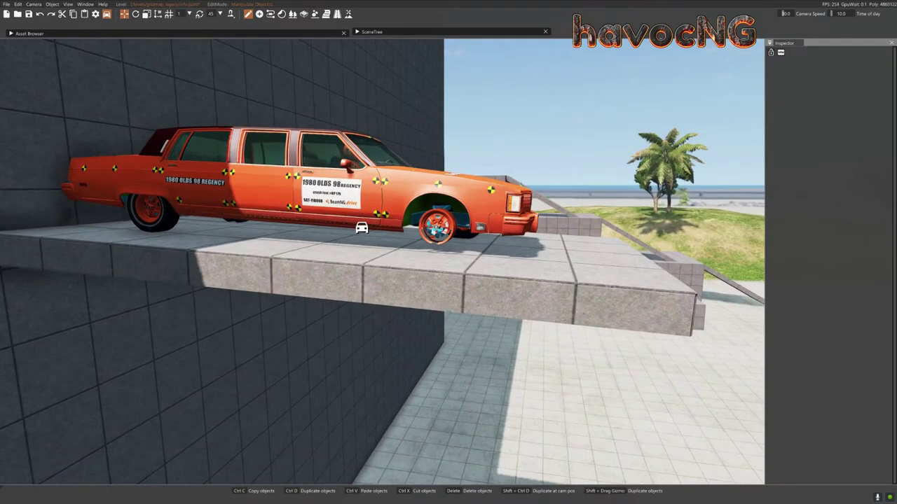
pyautogui.press('F11')
pyautogui.hotkey('shift', 'c')
pyautogui.moveTo(448, 252); pyautogui.dragTo(259, 255, button='right')
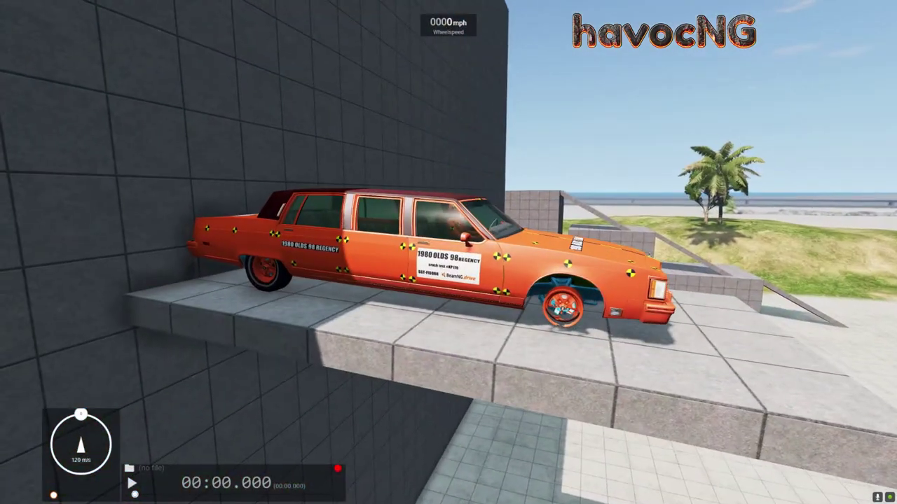
pyautogui.press('r')
# - Place the free camera beside the orange car facing the distant crater and pause the simulation
pyautogui.moveTo(448, 252); pyautogui.dragTo(441, 287, button='right')
pyautogui.moveTo(280, 311); pyautogui.dragTo(508, 296, button='right')
pyautogui.hotkey('shift', 'c')
pyautogui.press('d')
pyautogui.press('w')
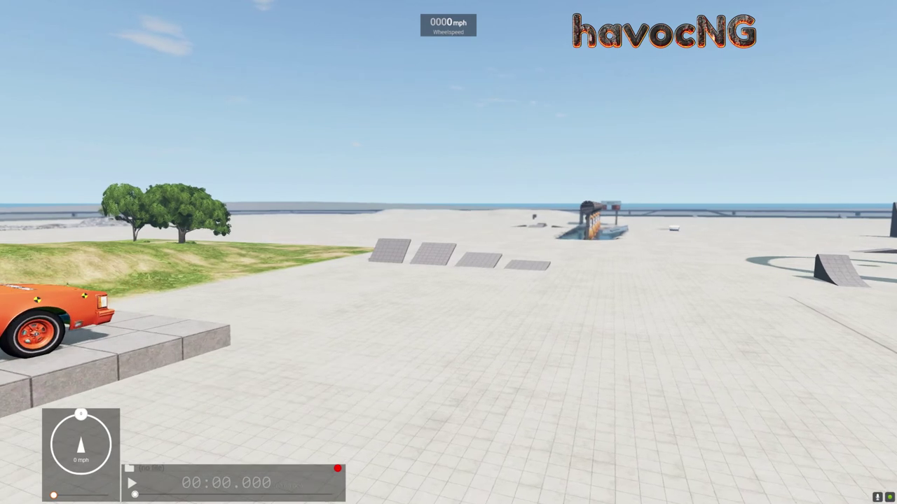
pyautogui.press('j')
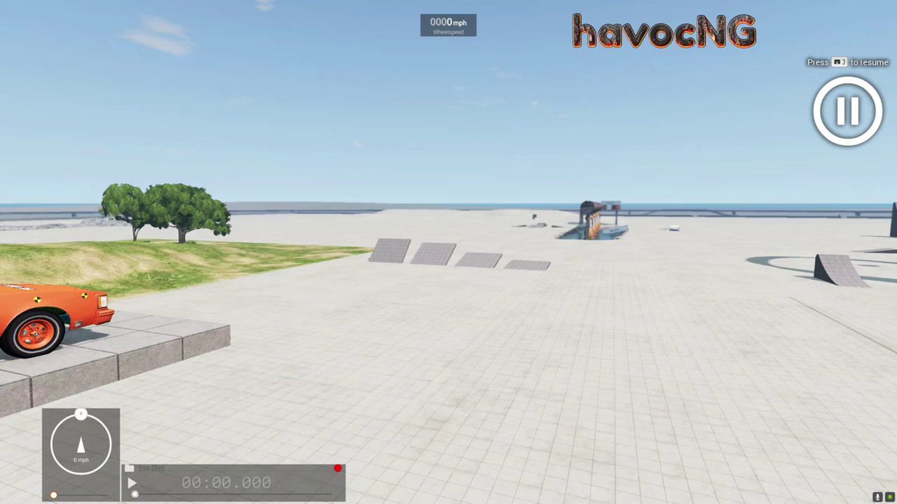
# - Review the Environment settings, including gravity, and return to the view beside the orange car
pyautogui.press('Escape')
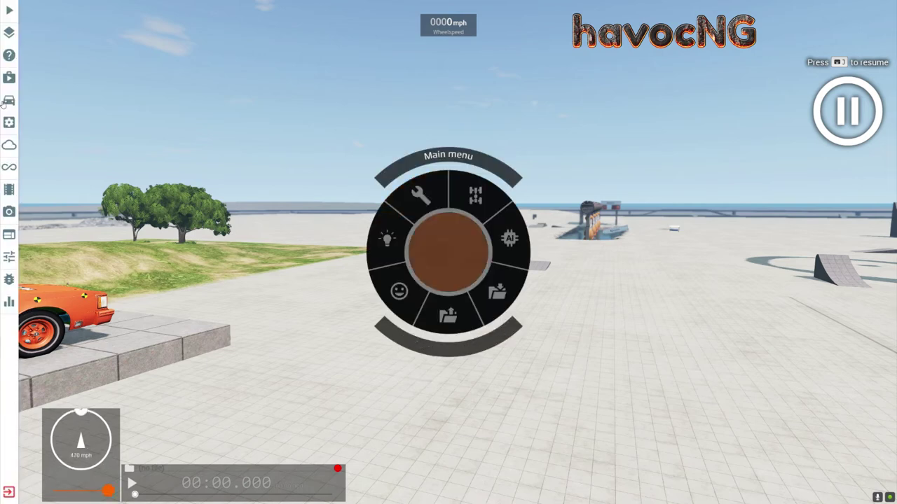
pyautogui.click(9, 144)
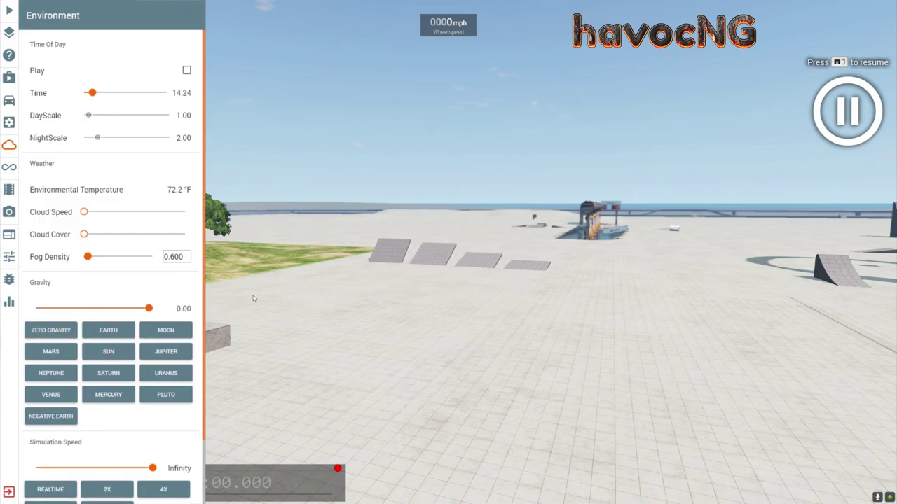
pyautogui.press('Escape')
pyautogui.moveTo(246, 301); pyautogui.dragTo(105, 333, button='right')
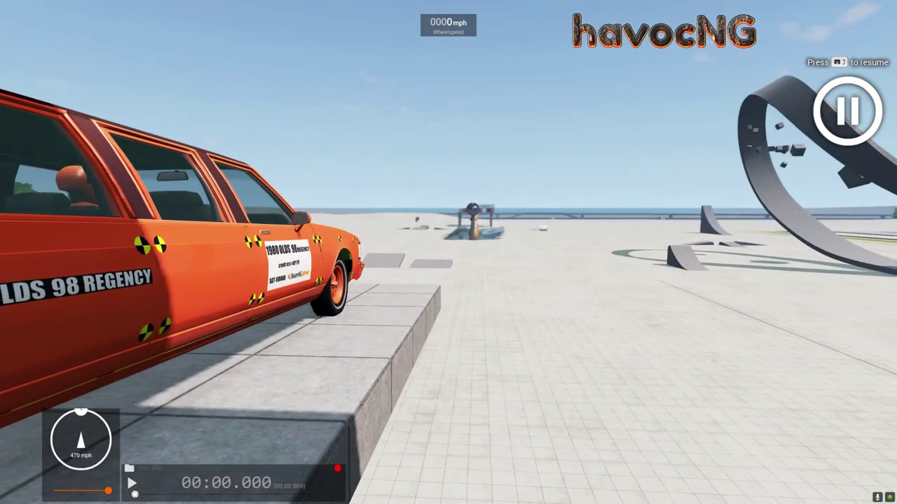
pyautogui.press('d')
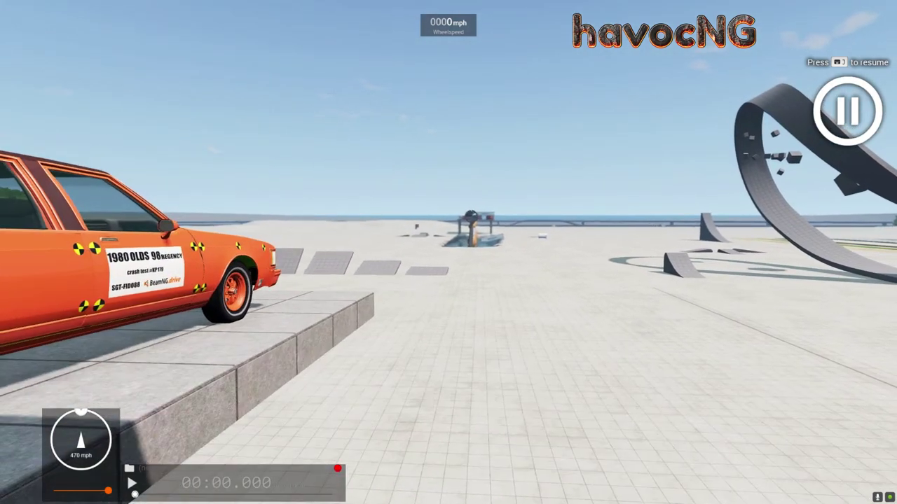
# - Run the simulation briefly, pause it with the container airborne near the crater, and frame both the car and the container
pyautogui.press('j')
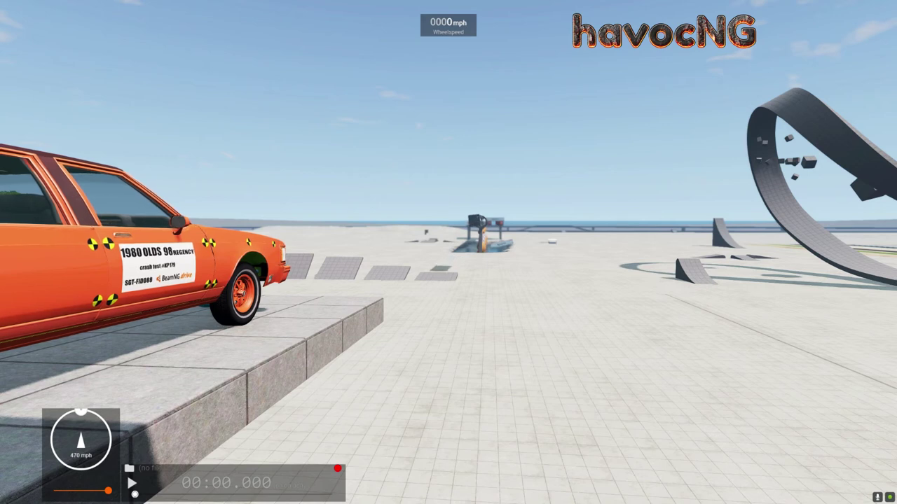
pyautogui.press('j')
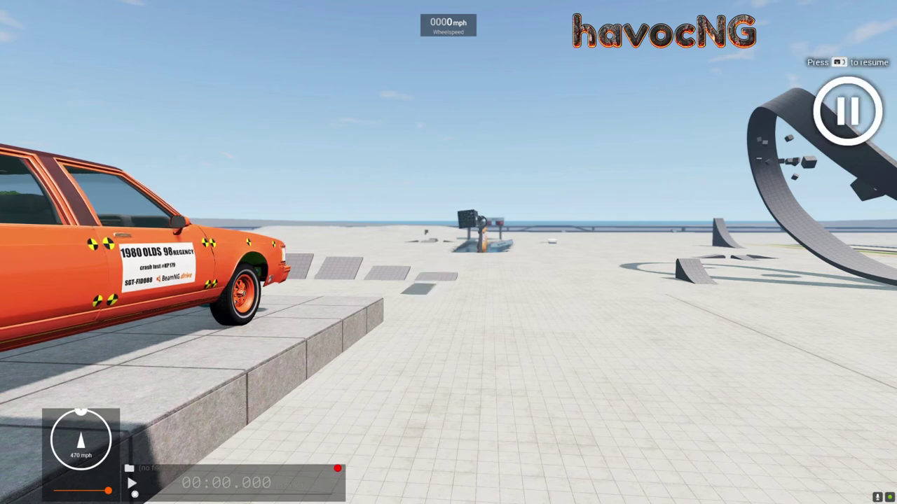
pyautogui.press('d')
pyautogui.moveTo(141, 341); pyautogui.dragTo(28, 345, button='right')
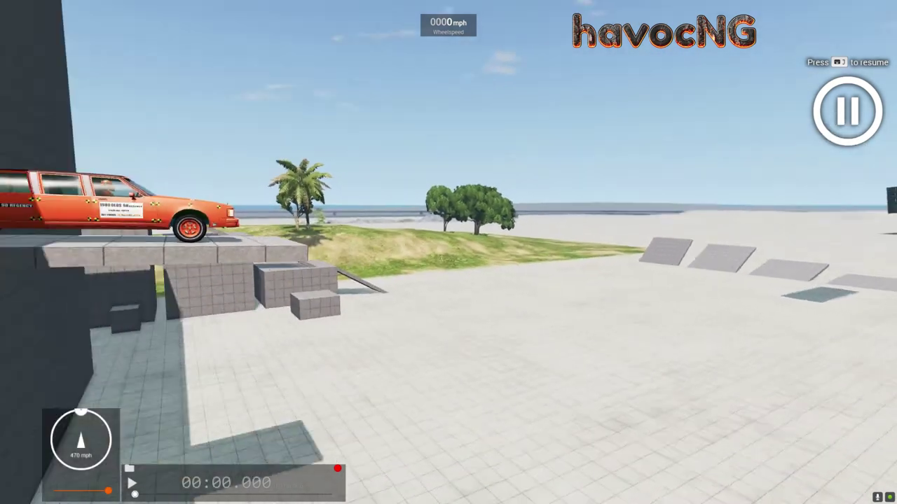
pyautogui.moveTo(189, 344); pyautogui.dragTo(304, 319, button='right')
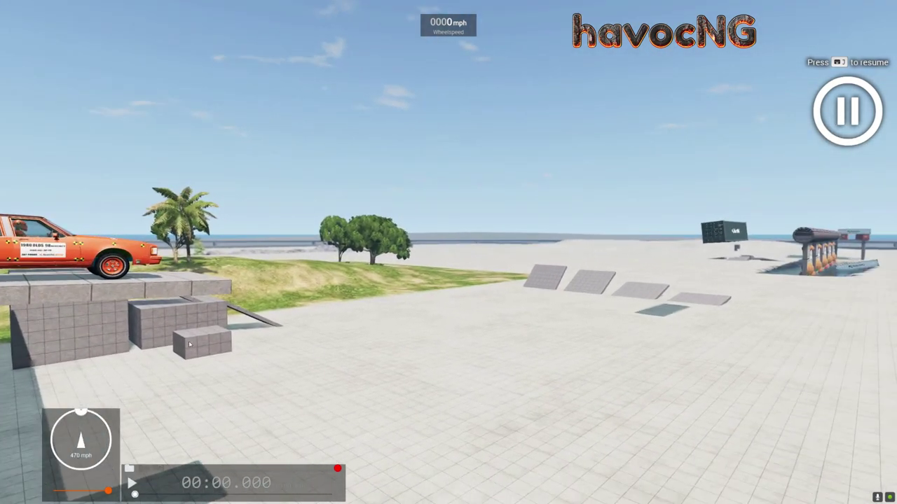
# - Enter photo mode and narrow the field of view to 34.9°
pyautogui.press('Escape')
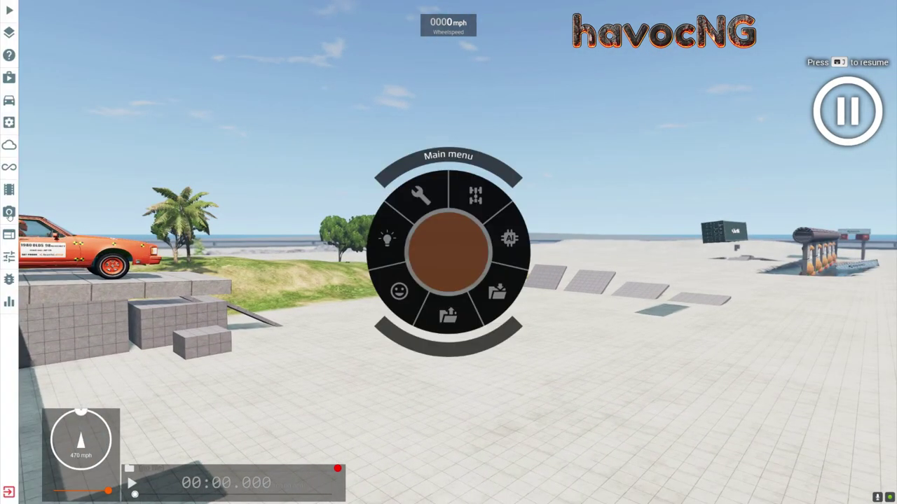
pyautogui.click(9, 212)
pyautogui.moveTo(760, 321); pyautogui.dragTo(726, 321)
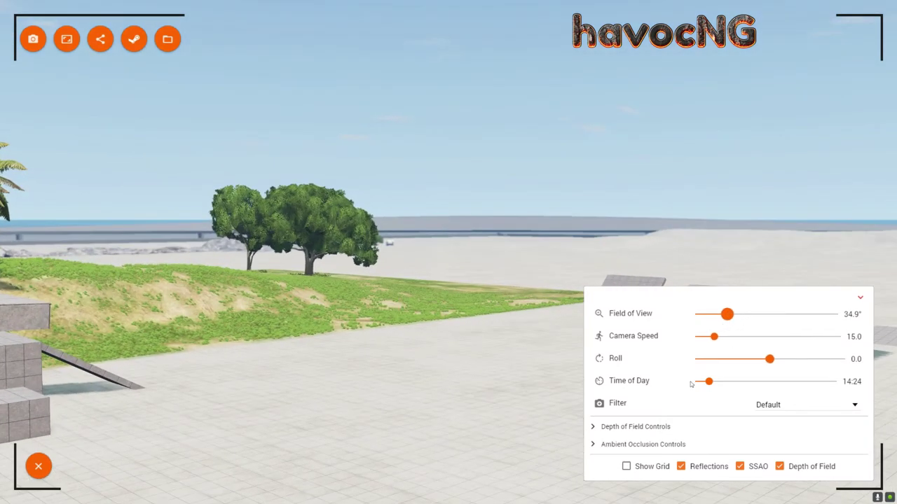
# - Set the depth of field's Far Blur Strength to 0.99 and frame the orange car on its platform with the interface hidden
pyautogui.click(614, 428)
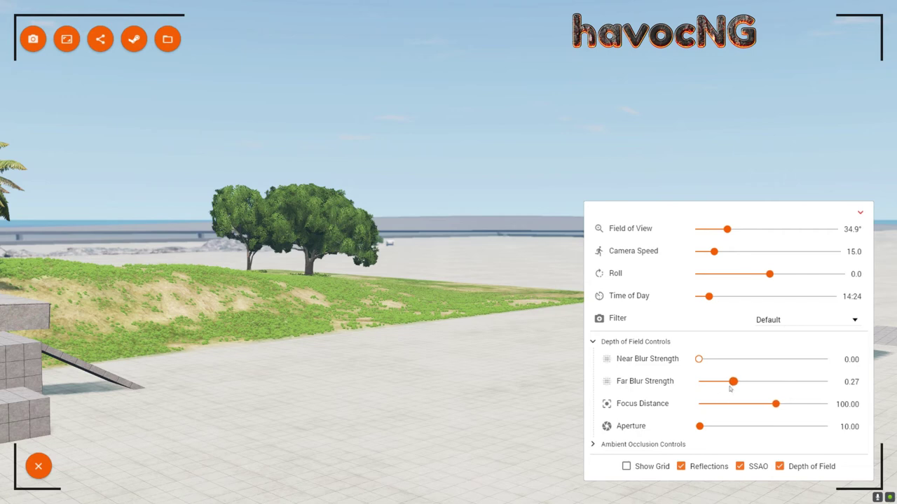
pyautogui.moveTo(709, 382); pyautogui.dragTo(709, 382)
pyautogui.moveTo(708, 382); pyautogui.dragTo(882, 388, button='right')
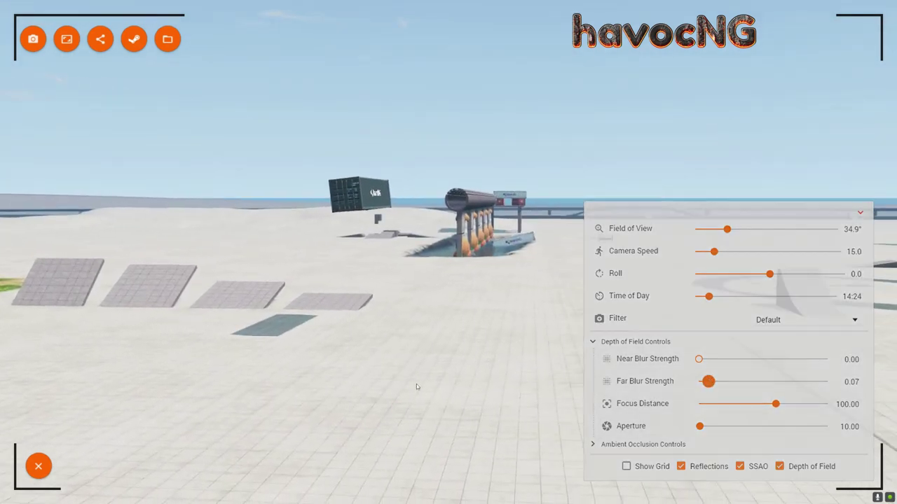
pyautogui.moveTo(710, 381); pyautogui.dragTo(822, 364)
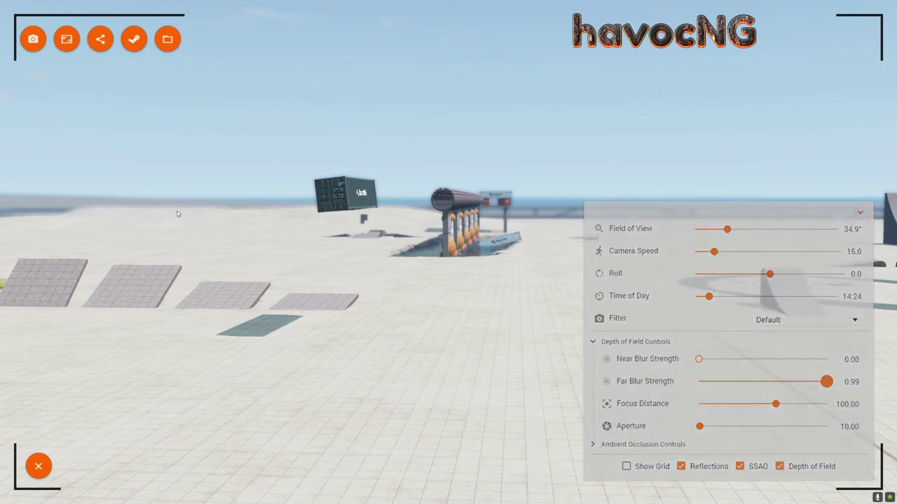
pyautogui.hotkey('alt', 'u')
pyautogui.moveTo(177, 214); pyautogui.dragTo(4, 215, button='right')
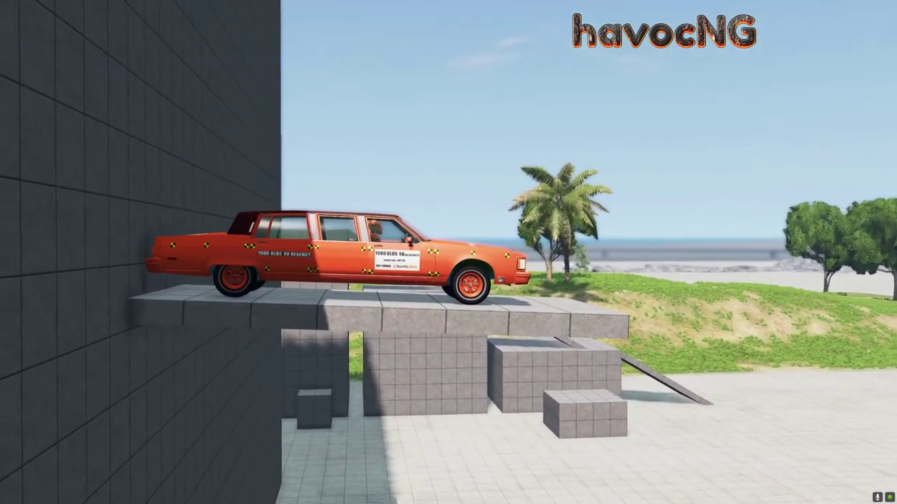